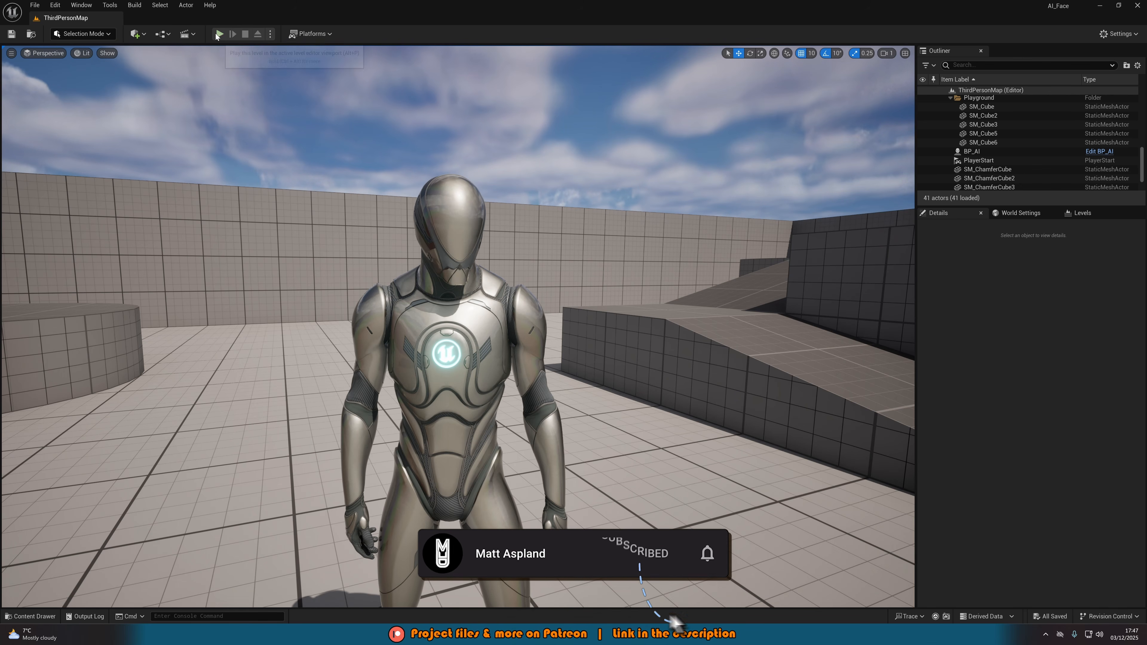
Step: Play-test the level and move the player around the AI character to examine how it faces the player
left_click(219, 34)
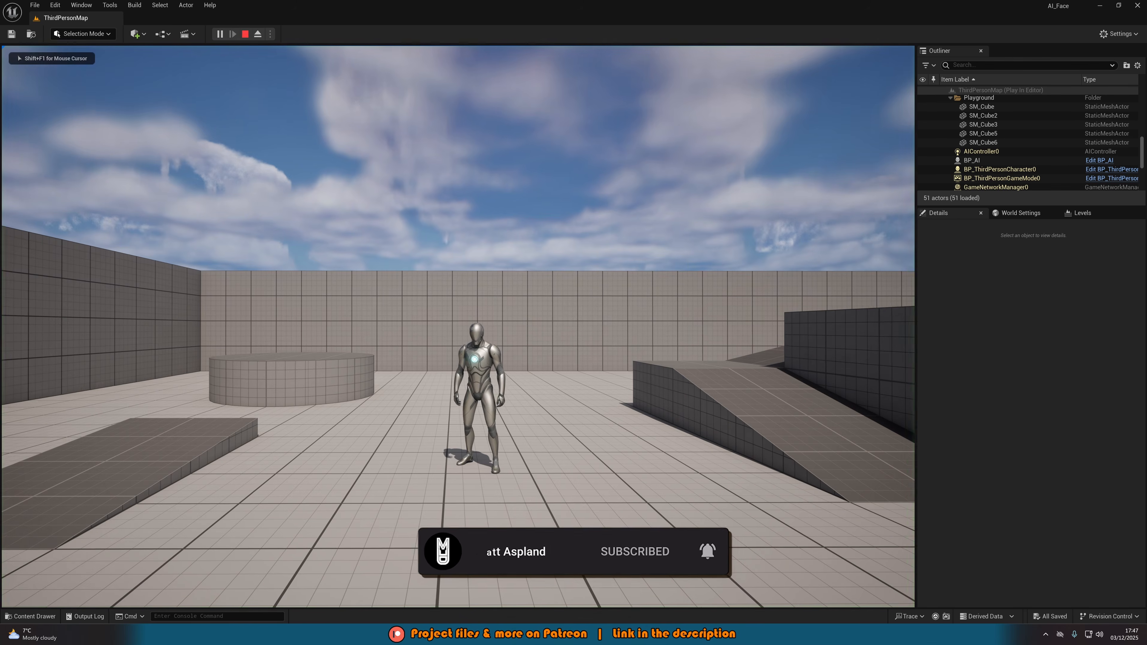
left_click(381, 152)
key("w")
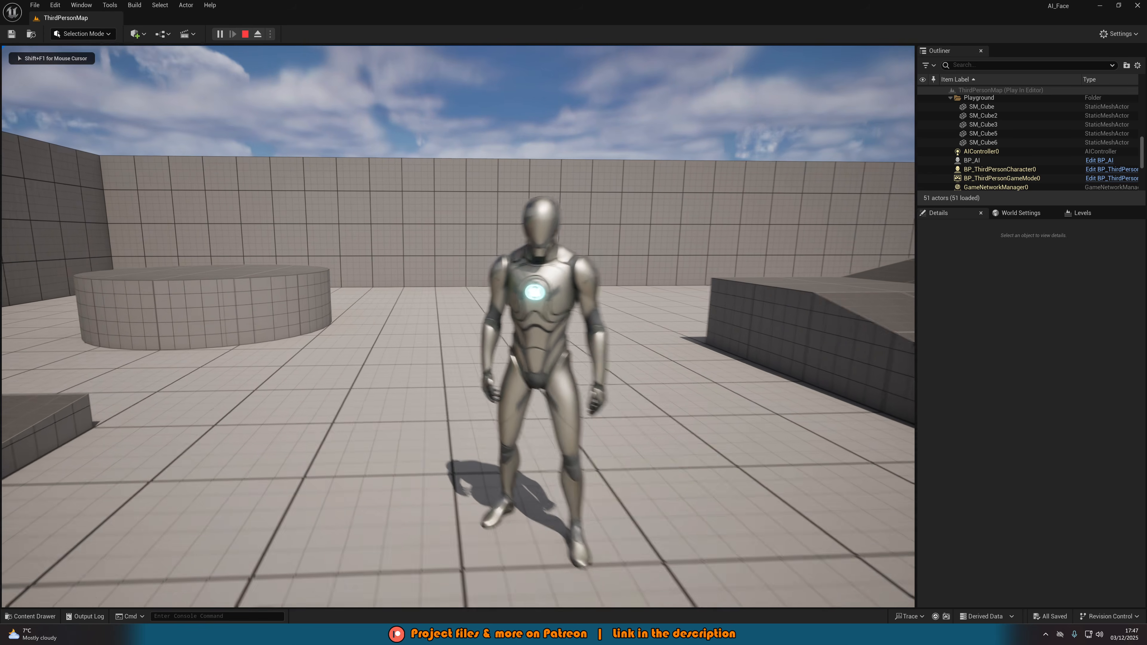
key("a")
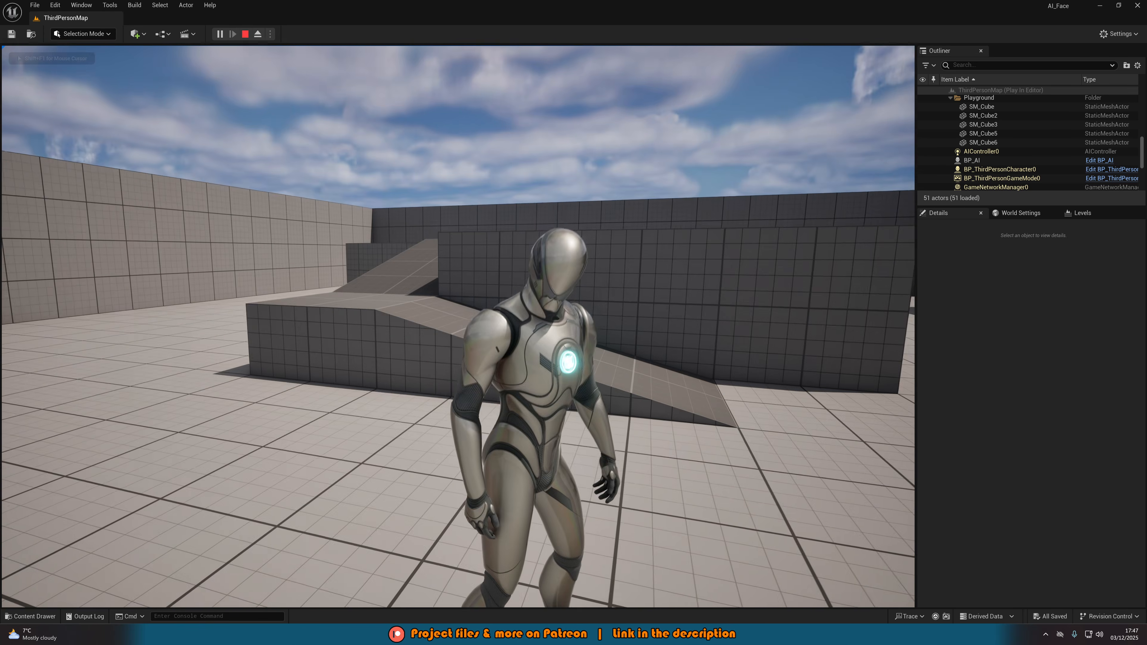
key("d")
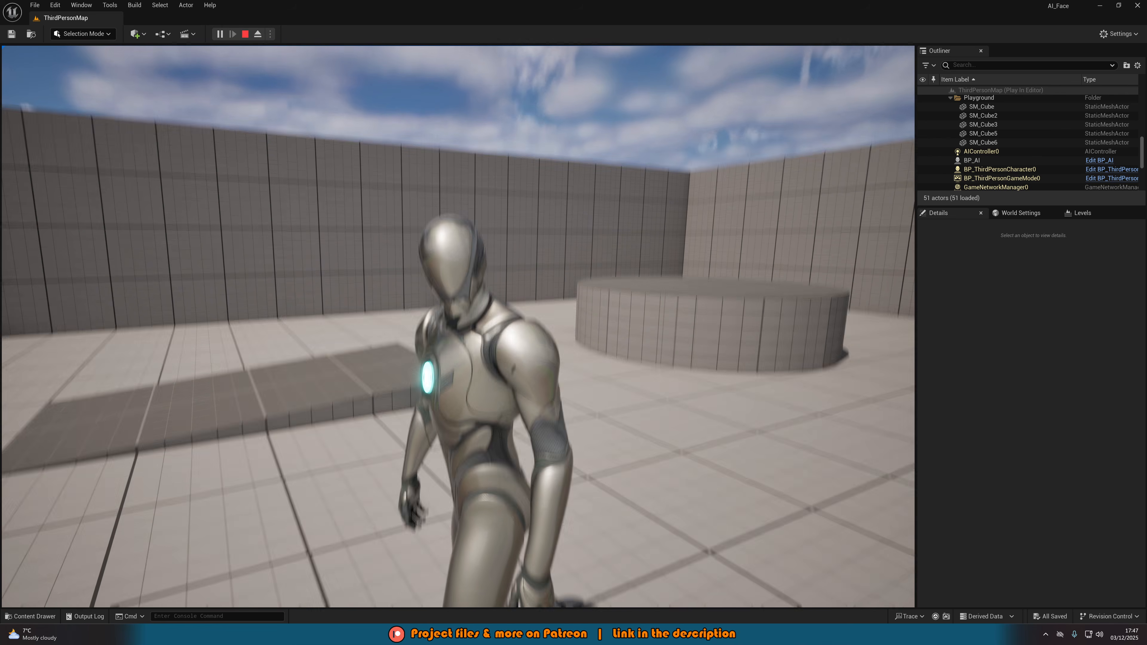
key("a")
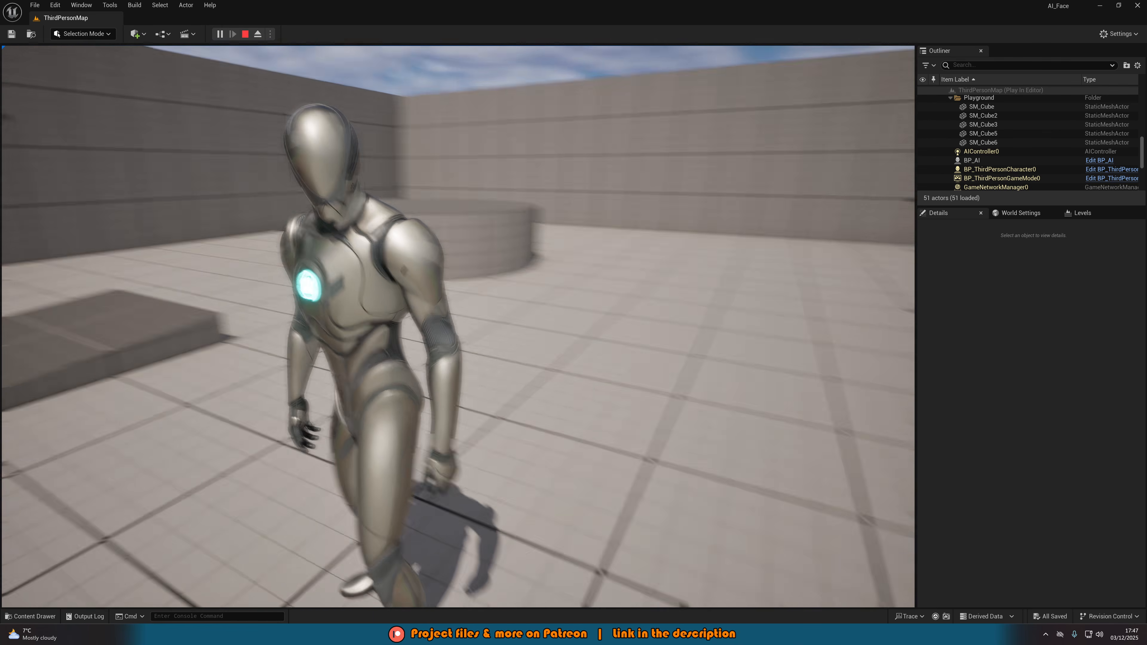
key("a")
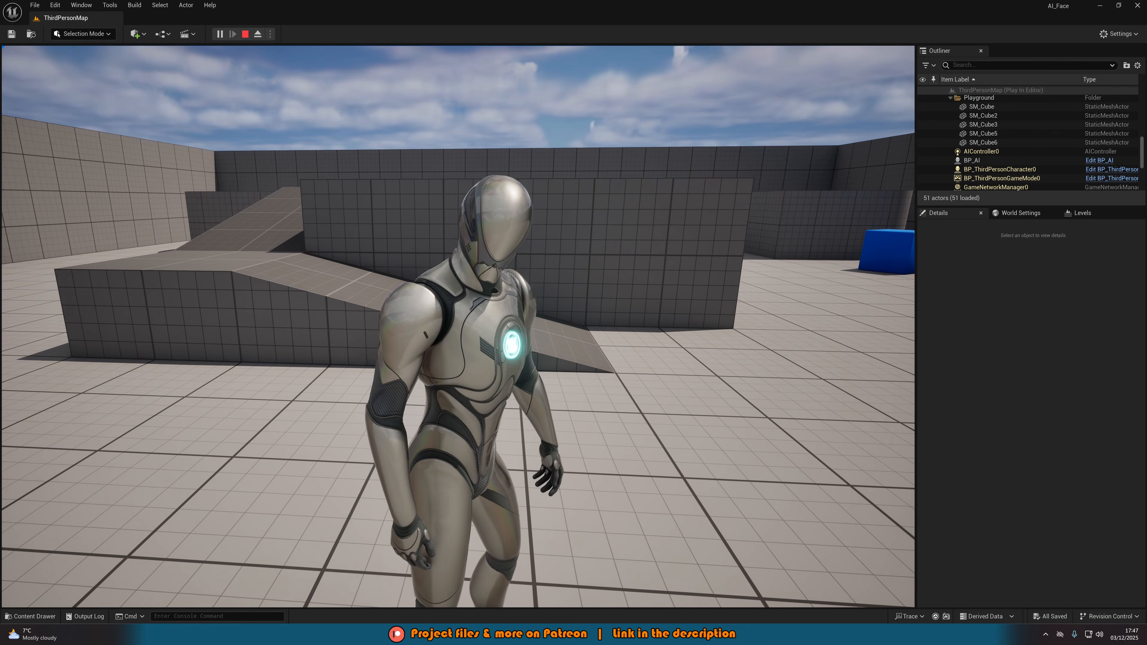
key("d")
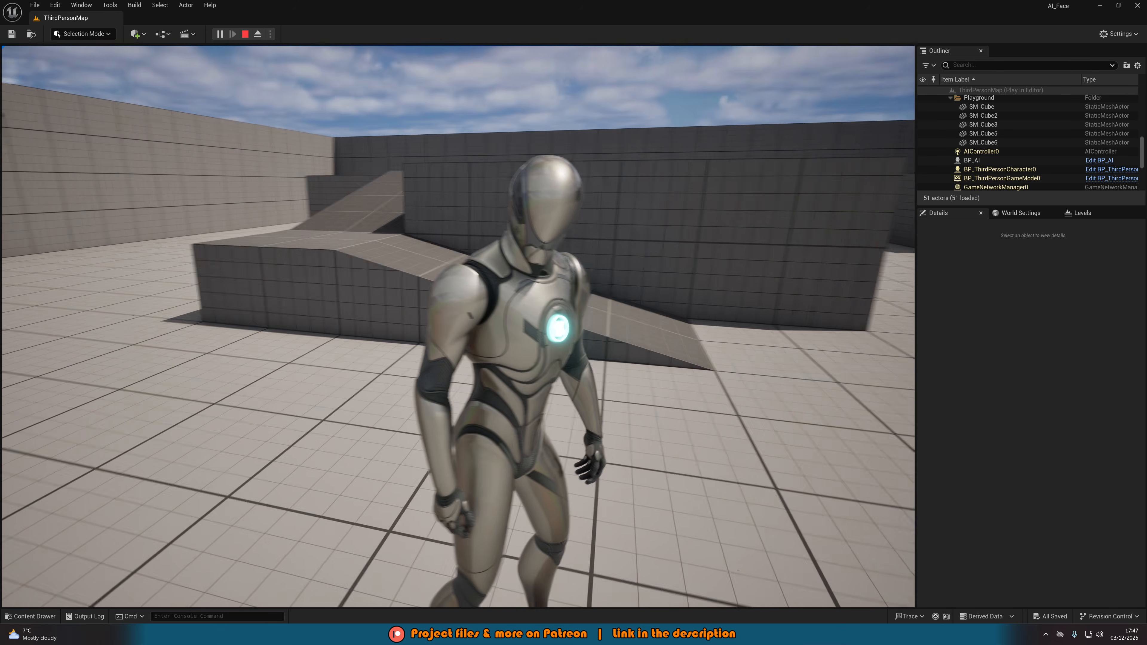
key("d")
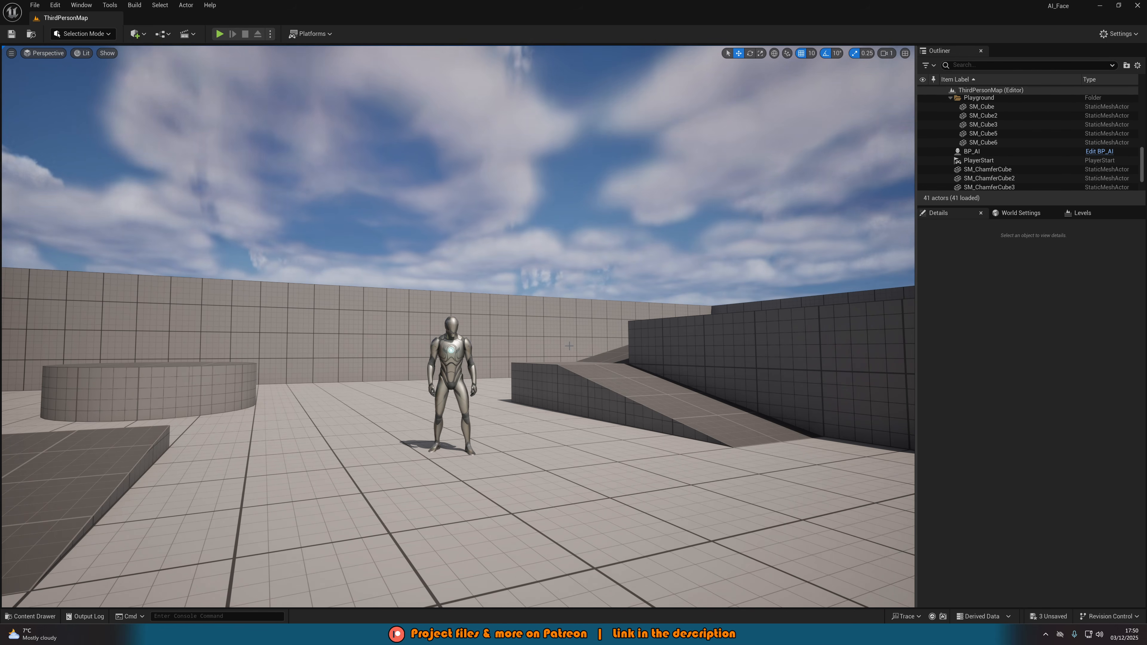
key("e")
key("w")
right_click_drag(569, 346, 552, 422)
key("q")
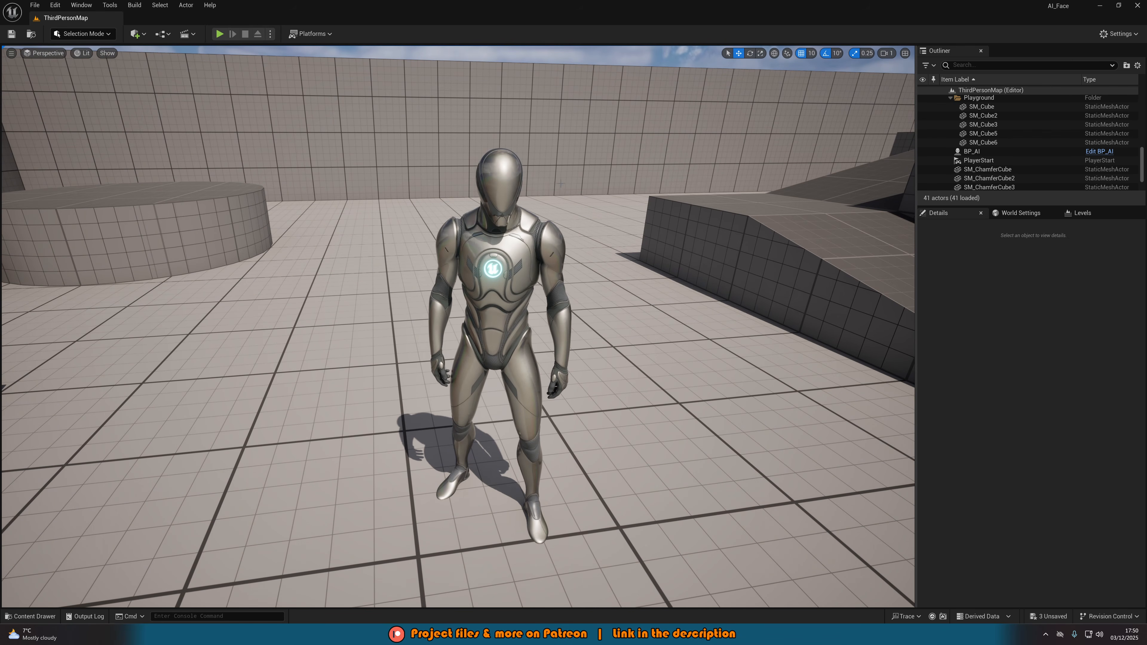
right_click_drag(560, 183, 477, 192)
key("s")
key("a")
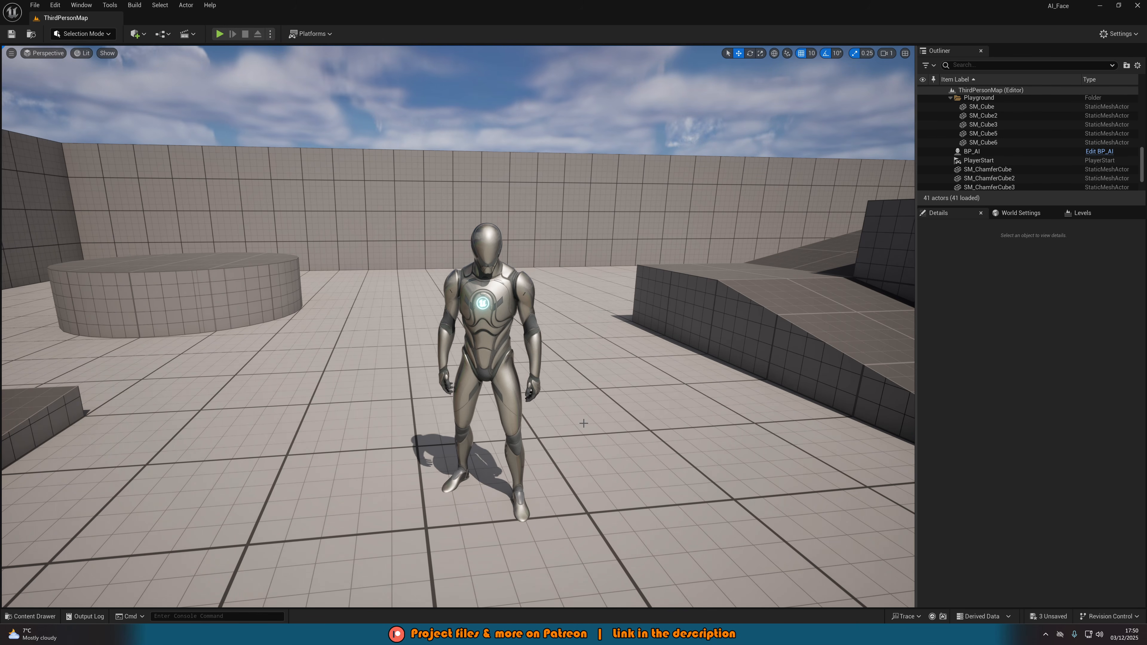
Step: Browse the project content to the Manny folder under Characters > Mannequins > Animations
key("ctrl+space")
left_click(518, 475)
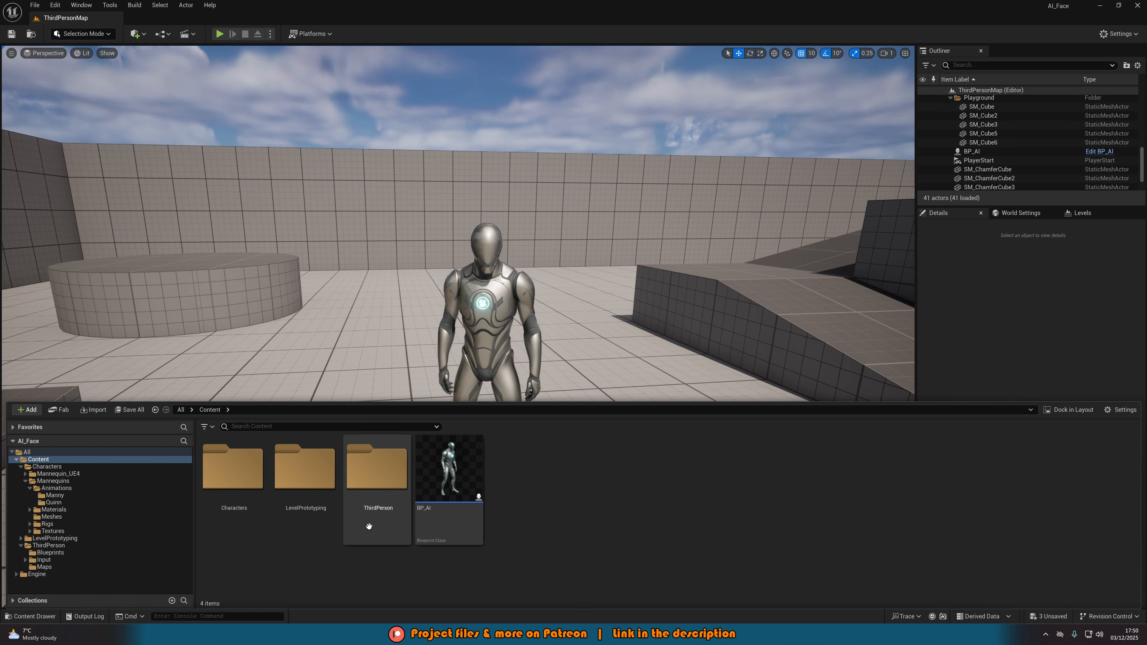
double_click(230, 498)
double_click(303, 472)
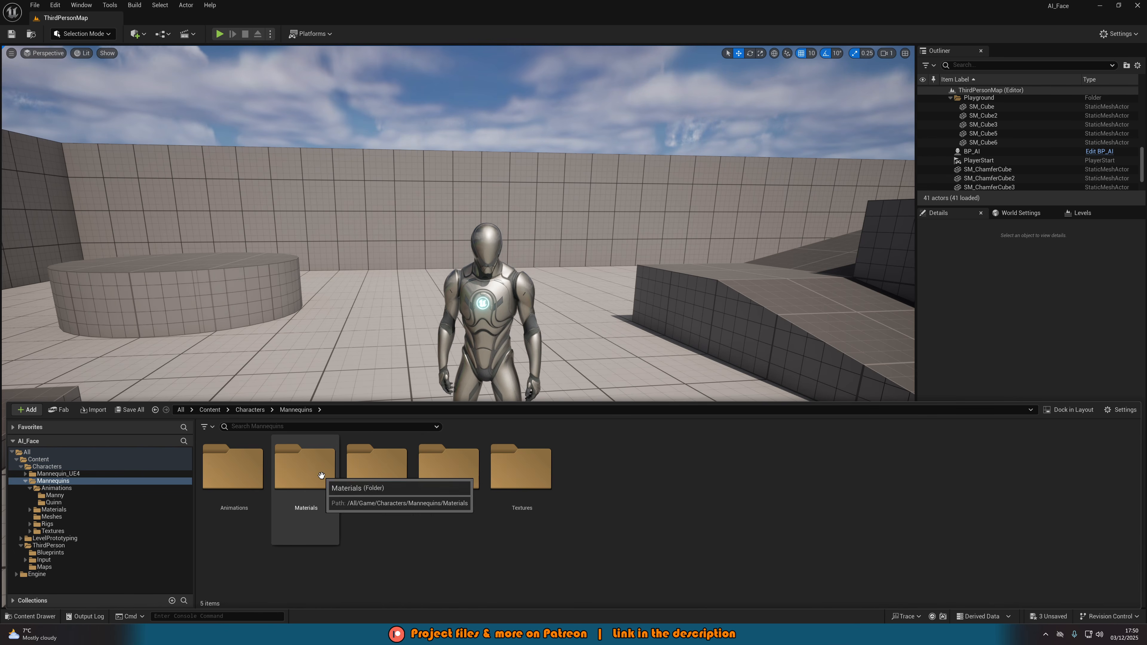
double_click(237, 515)
double_click(232, 468)
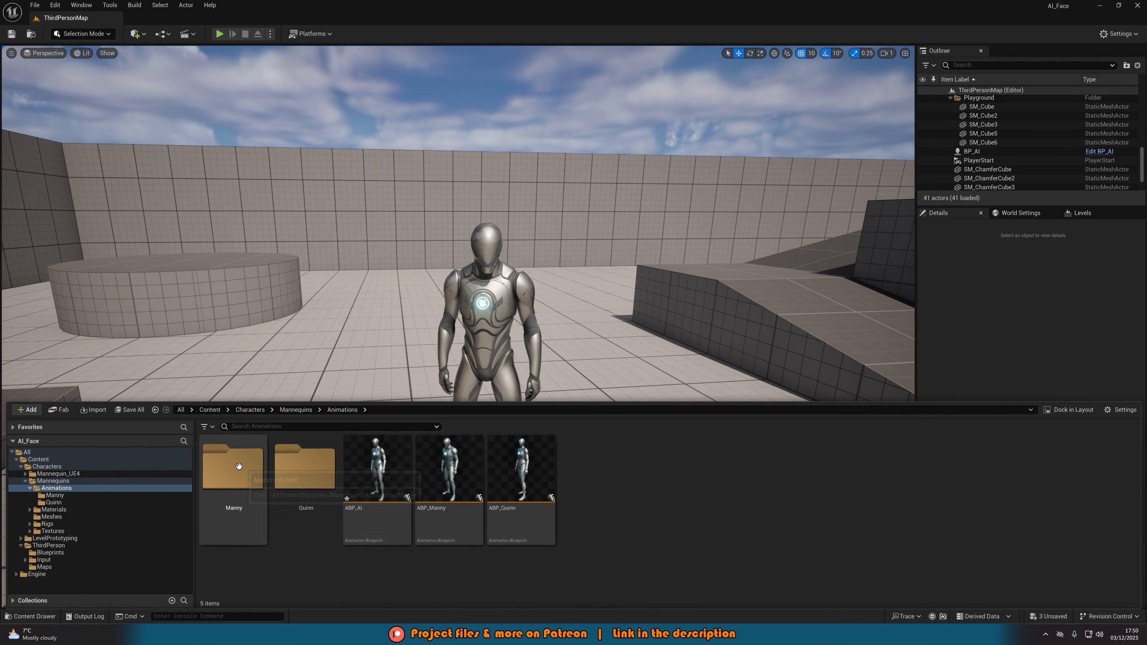
Step: Duplicate the MM_Idle animation, name the copy MM_LookForward and open it for editing
left_click(367, 506)
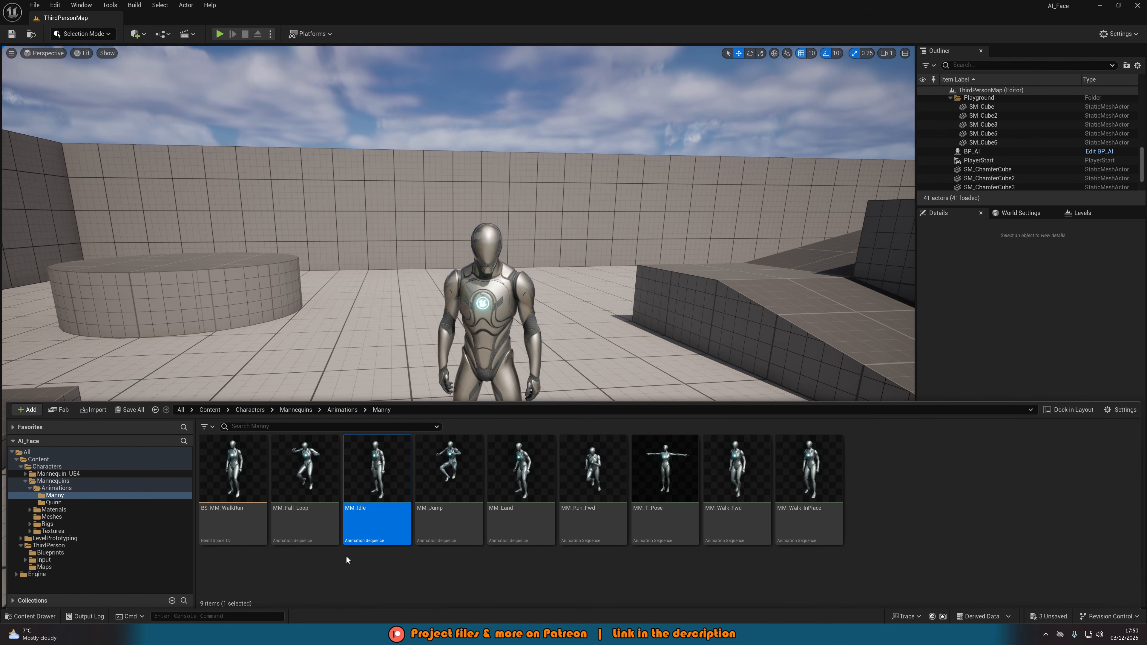
key("ctrl+d")
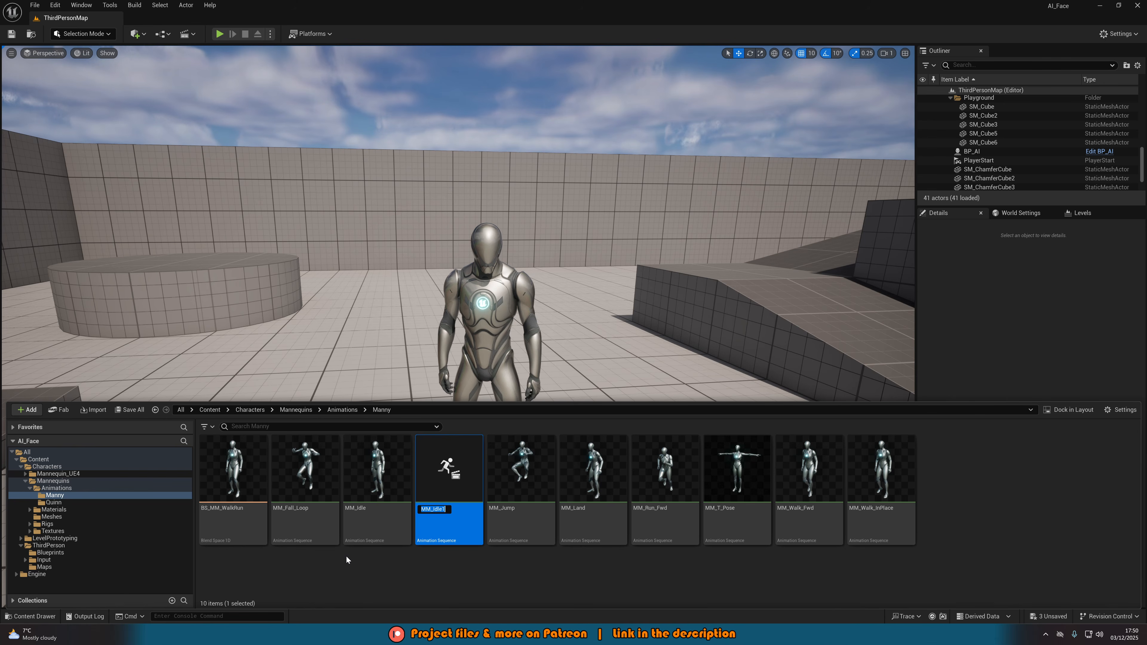
type("M")
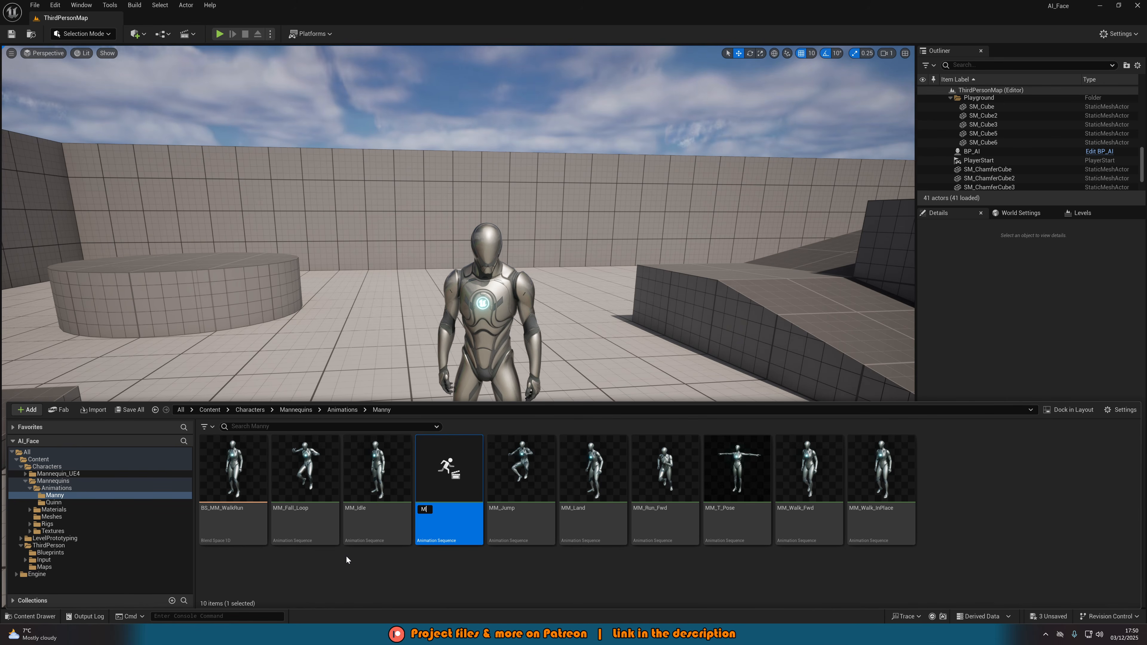
type("M_")
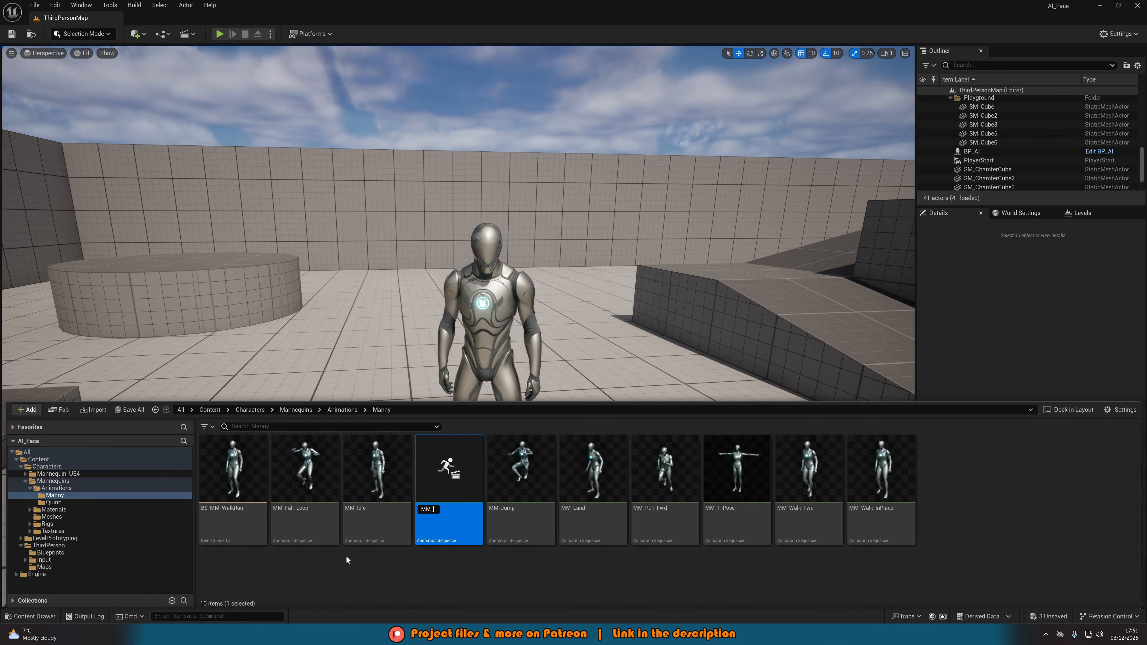
type("LookForward")
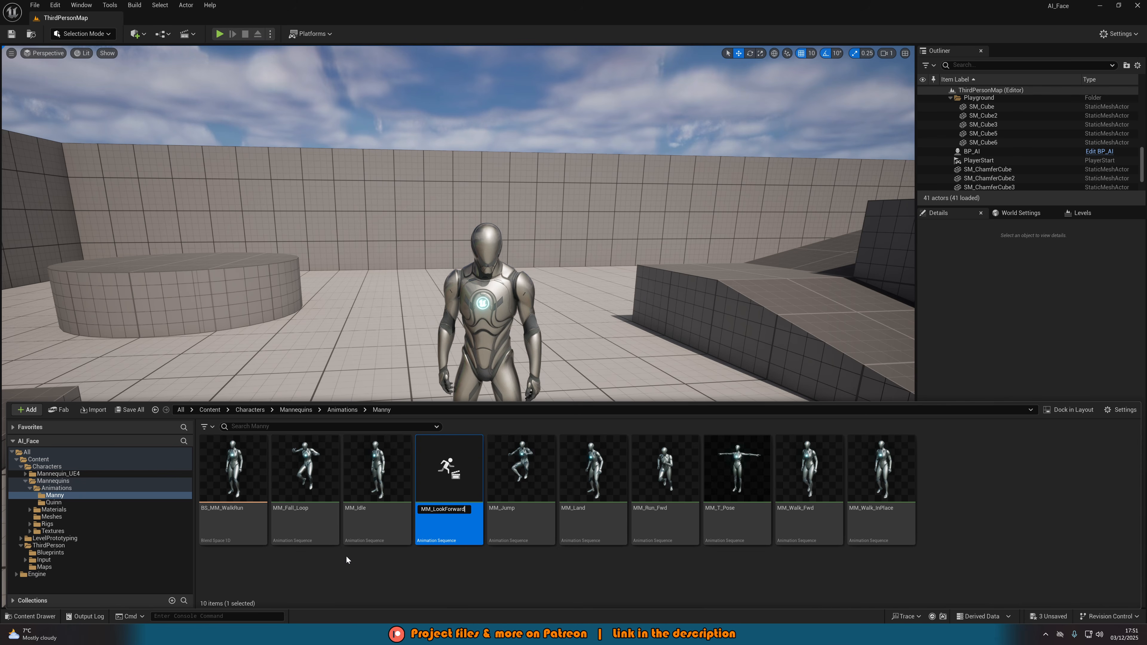
key("Return")
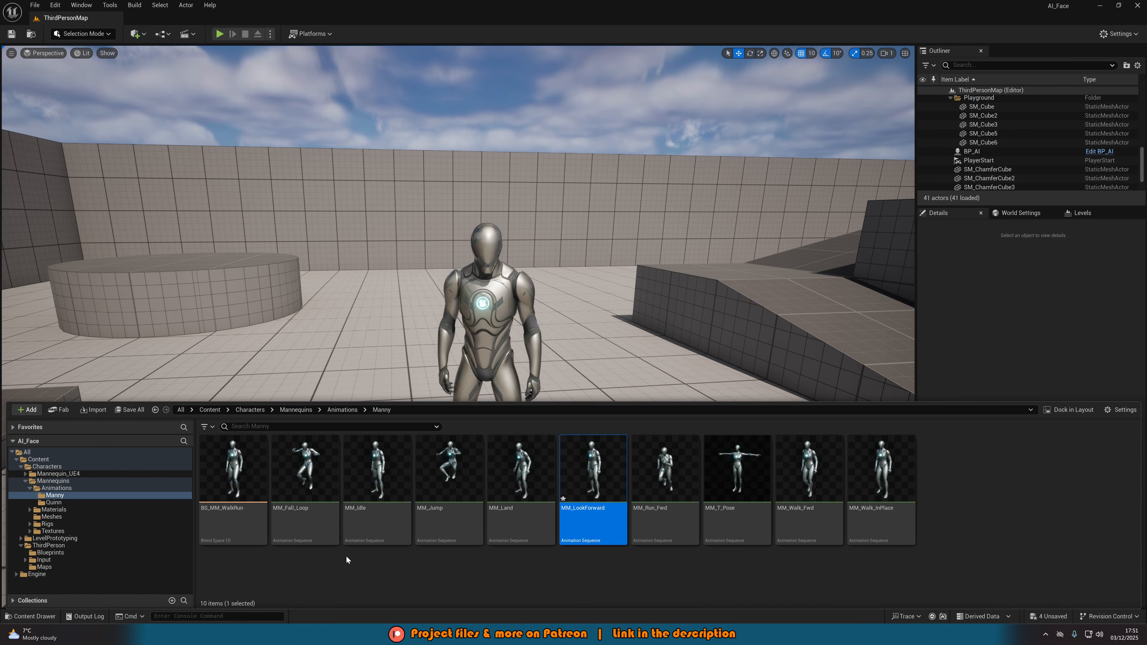
key("Return")
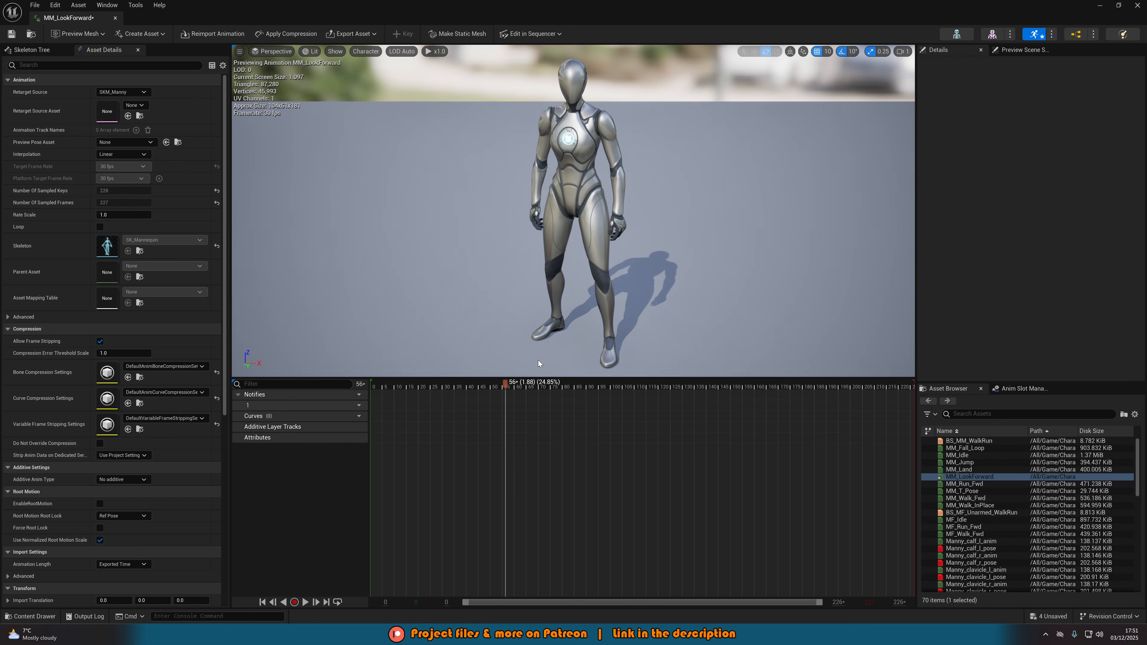
Step: Rewind MM_LookForward to frame 0 and repeatedly remove frames from its start until the sequence is 3 frames long
left_click_drag(506, 383, 365, 410)
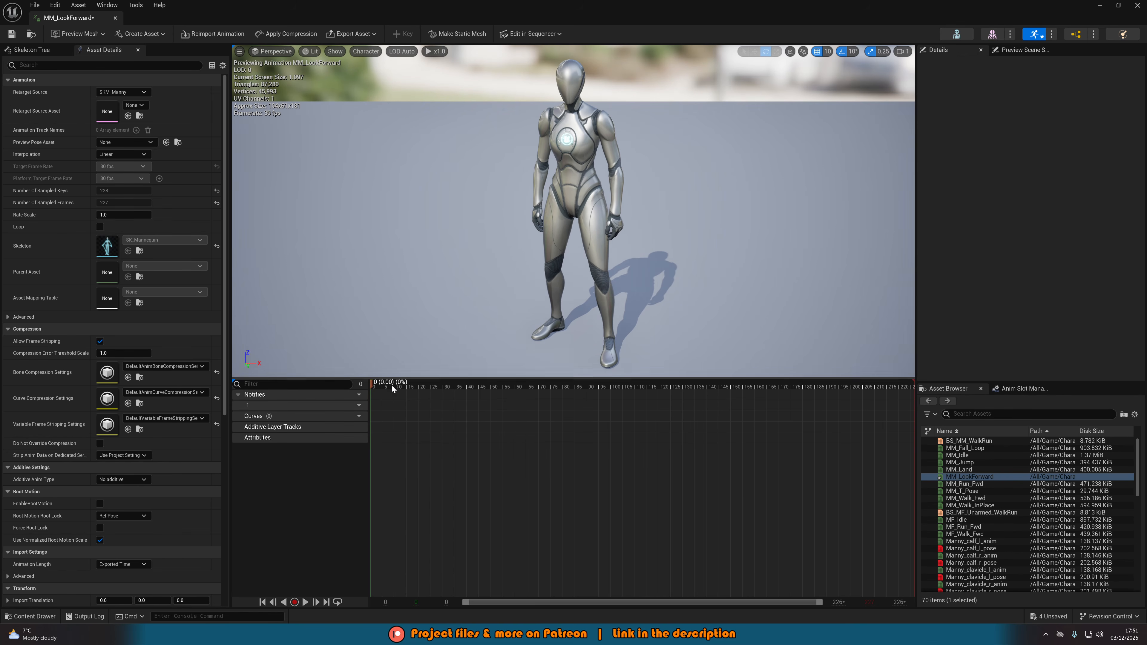
right_click(379, 440)
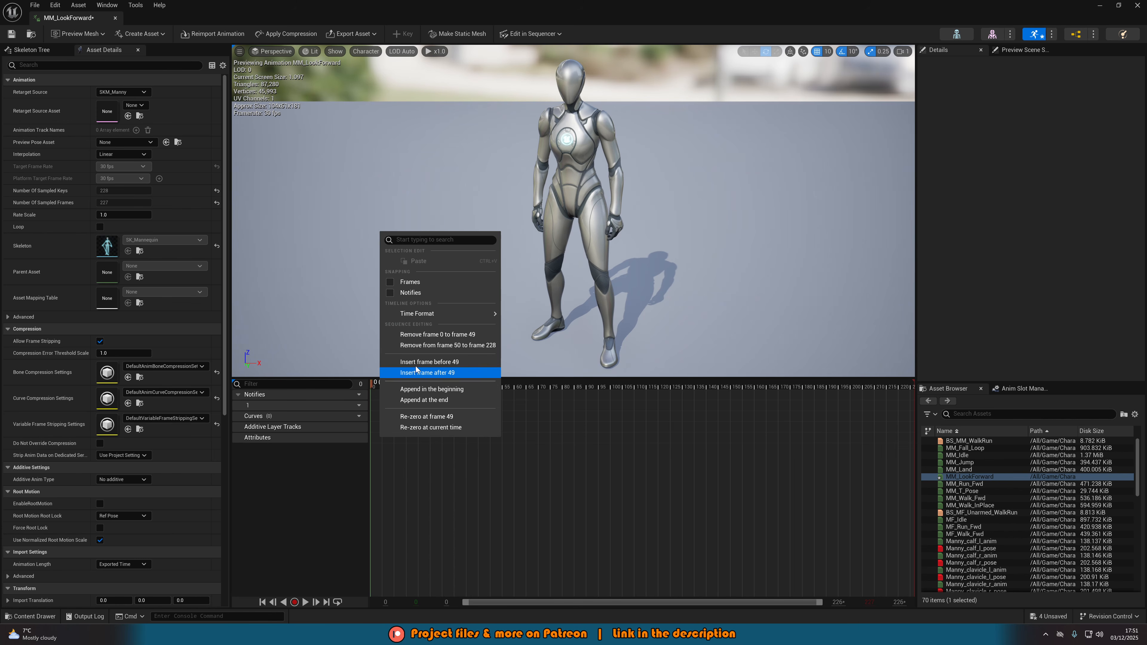
left_click(421, 334)
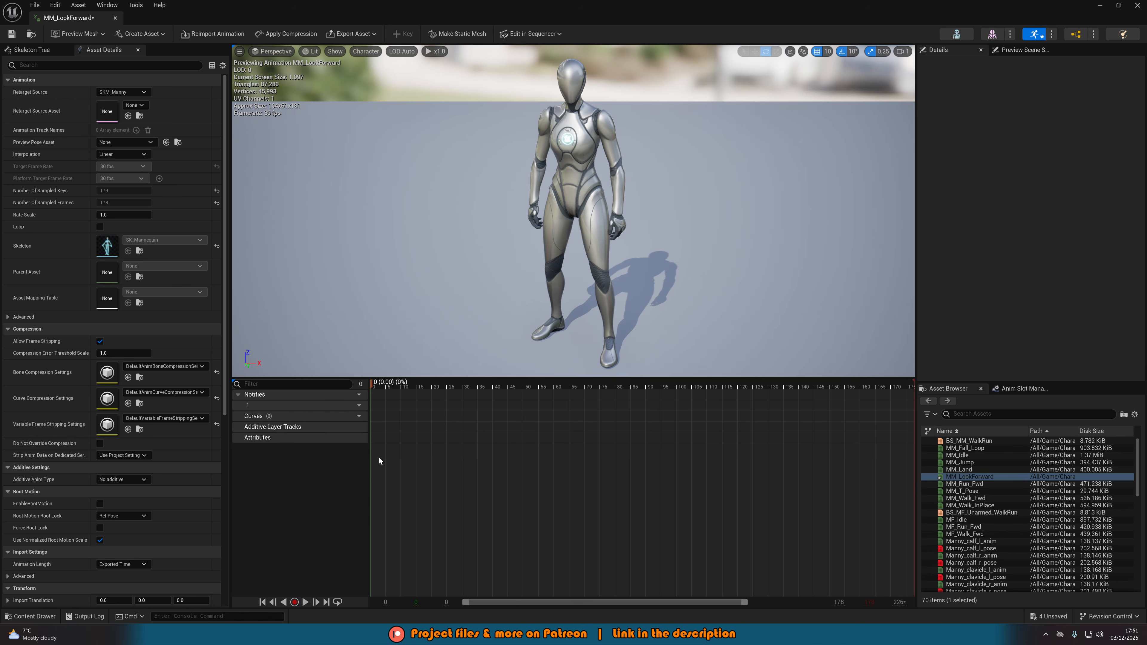
right_click(377, 457)
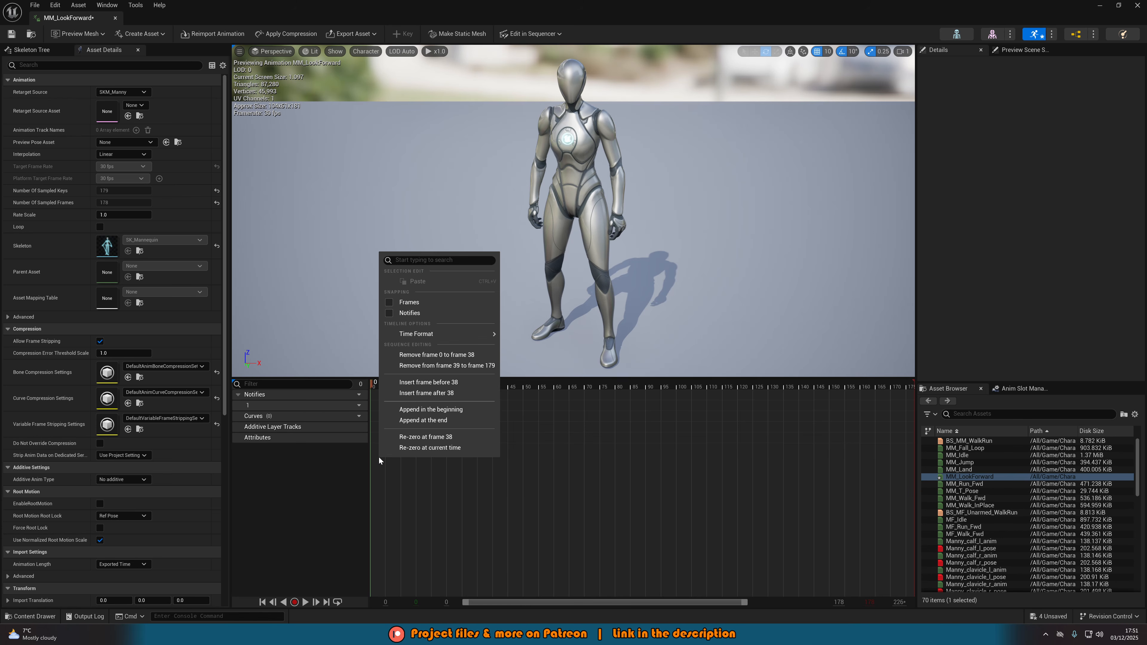
left_click(429, 355)
right_click(402, 456)
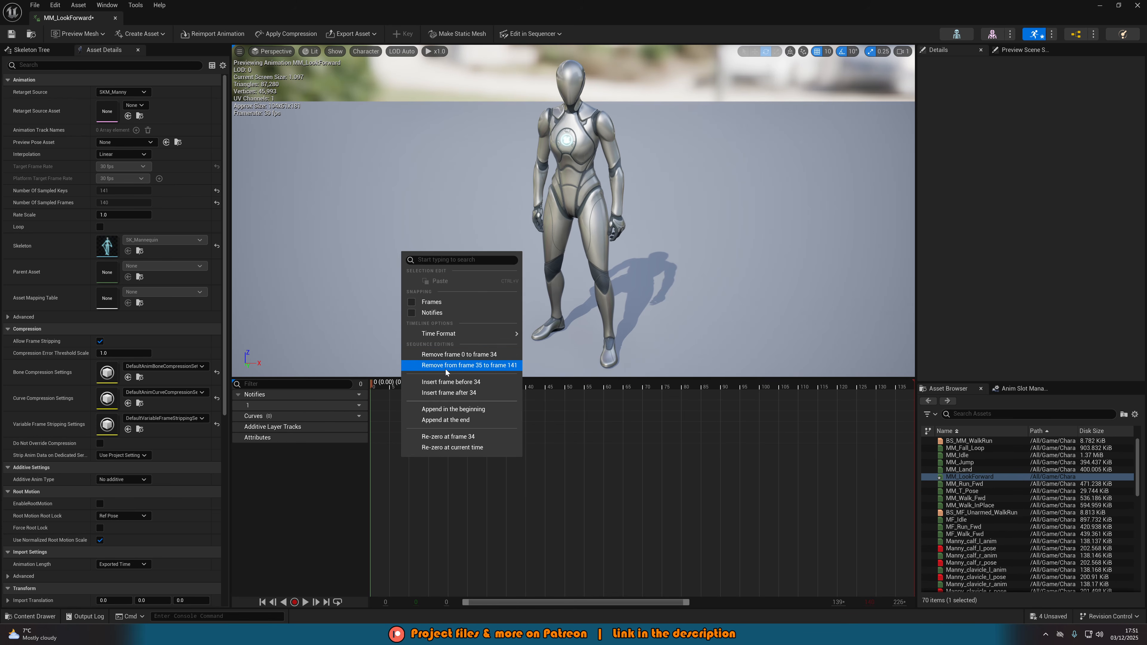
left_click(443, 356)
right_click(387, 459)
left_click(431, 356)
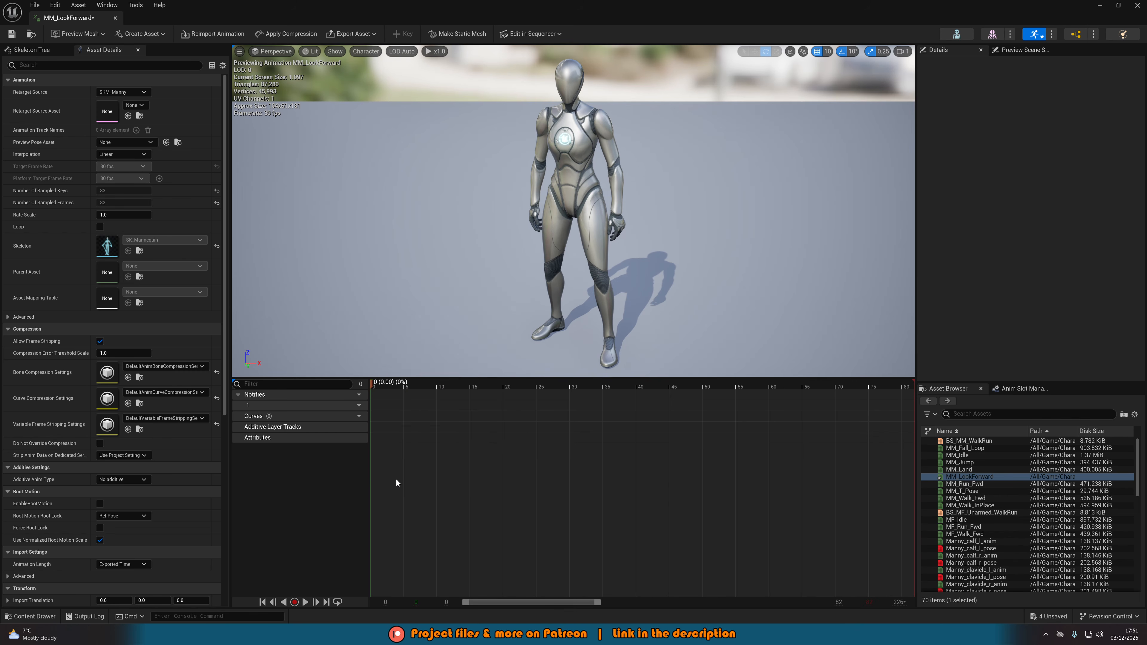
right_click(396, 483)
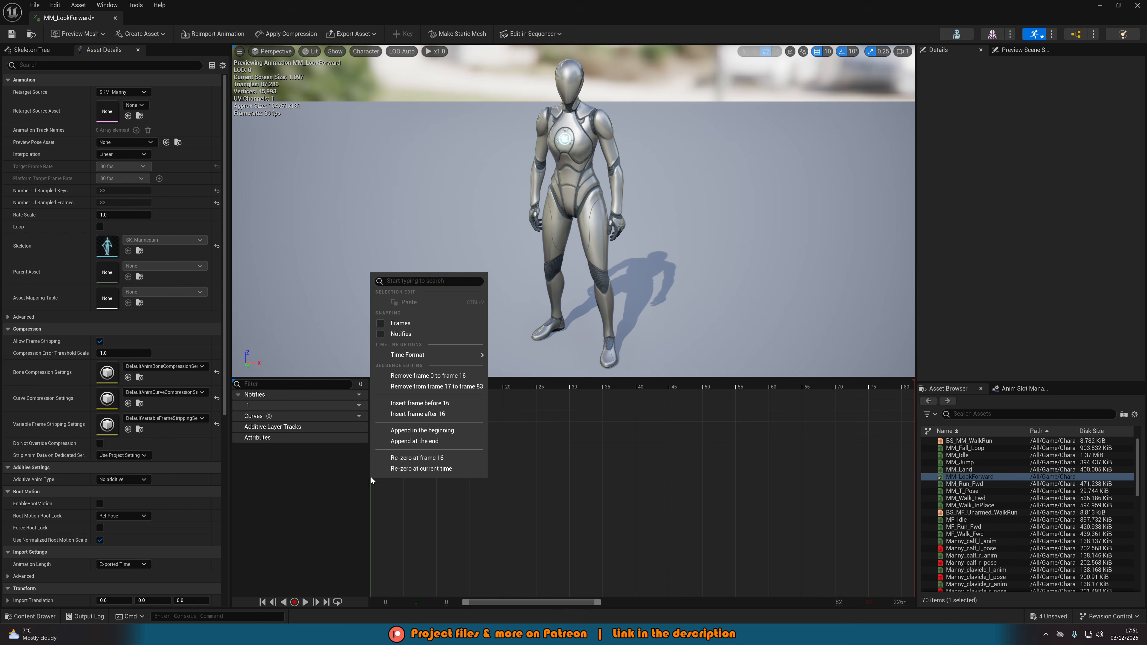
left_click(409, 375)
right_click(402, 424)
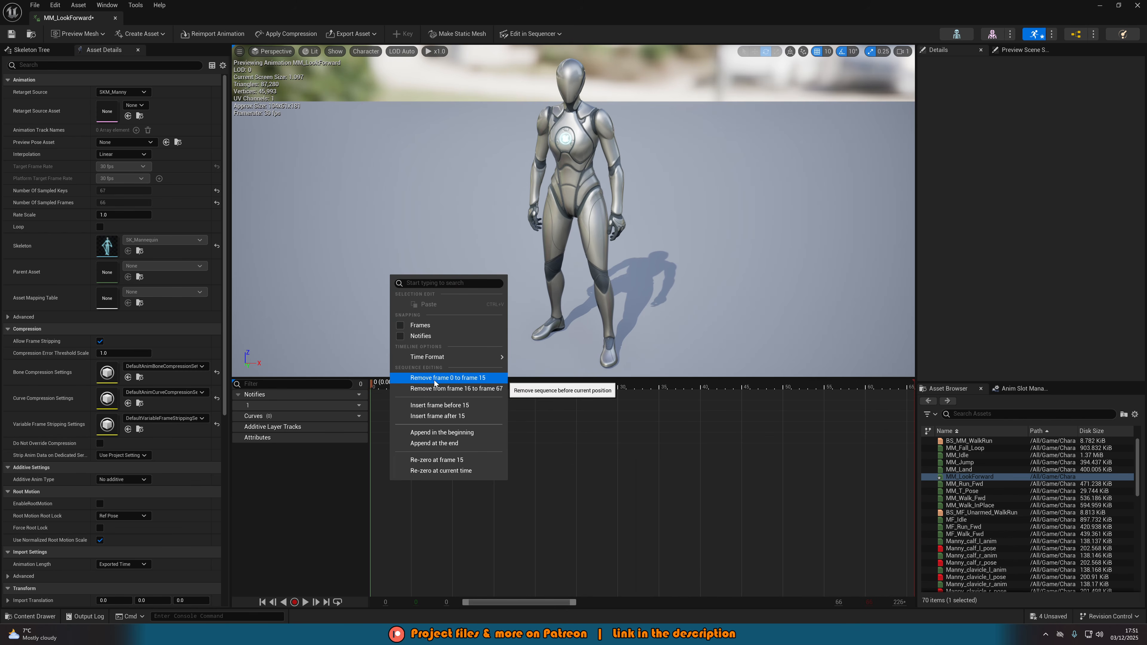
left_click(435, 381)
right_click(399, 464)
left_click(433, 366)
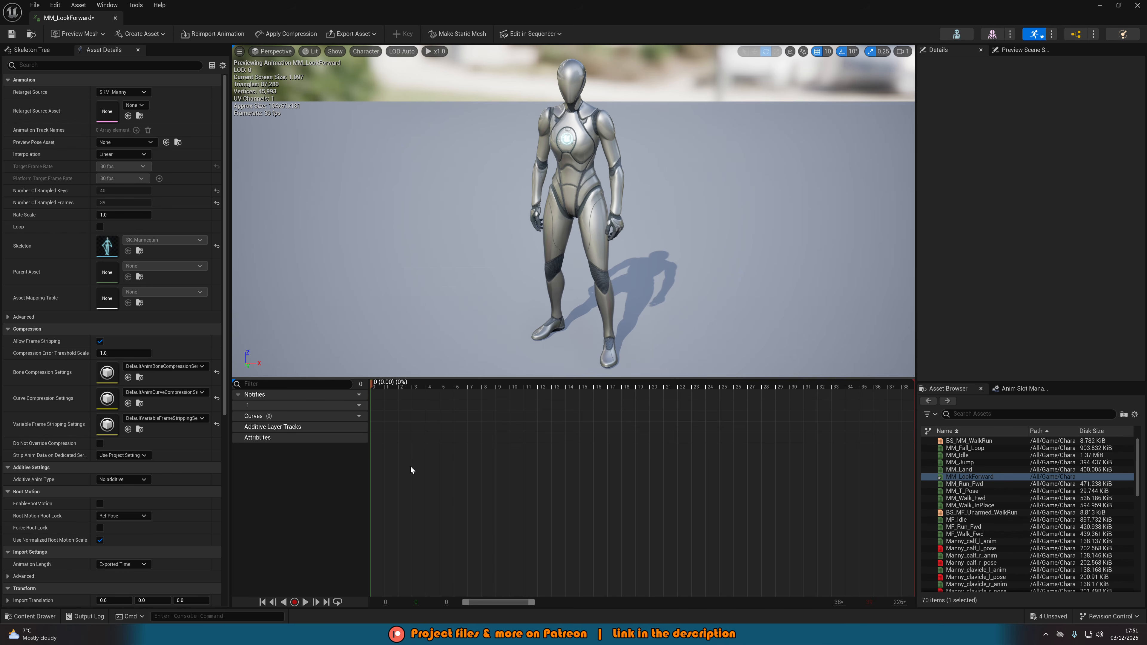
right_click(384, 457)
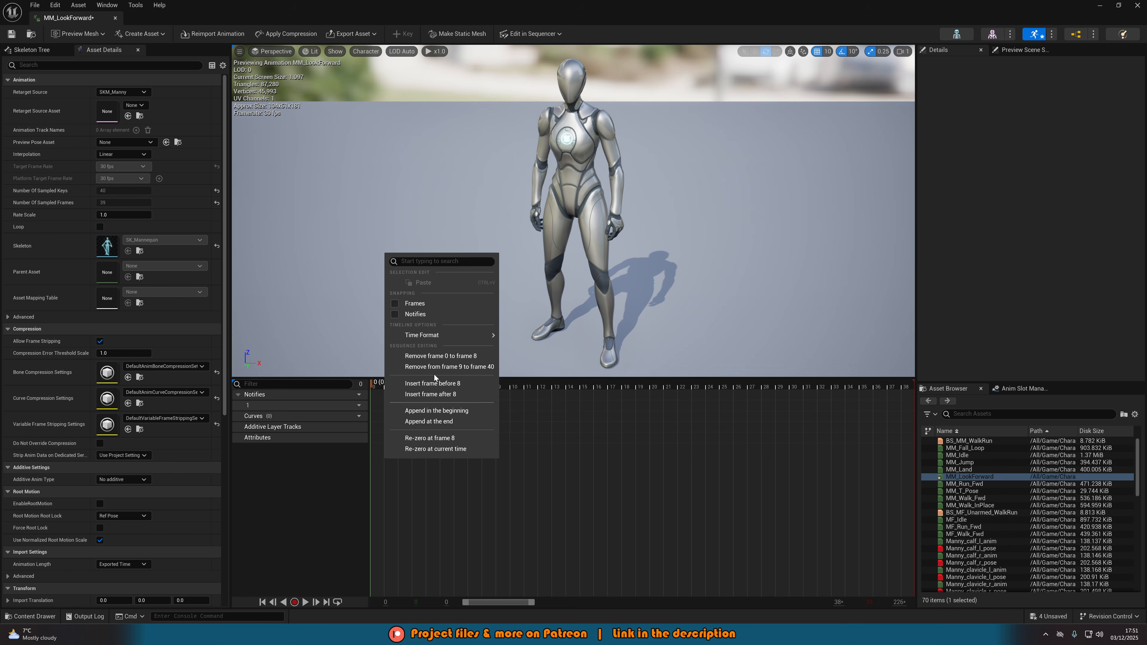
left_click(435, 361)
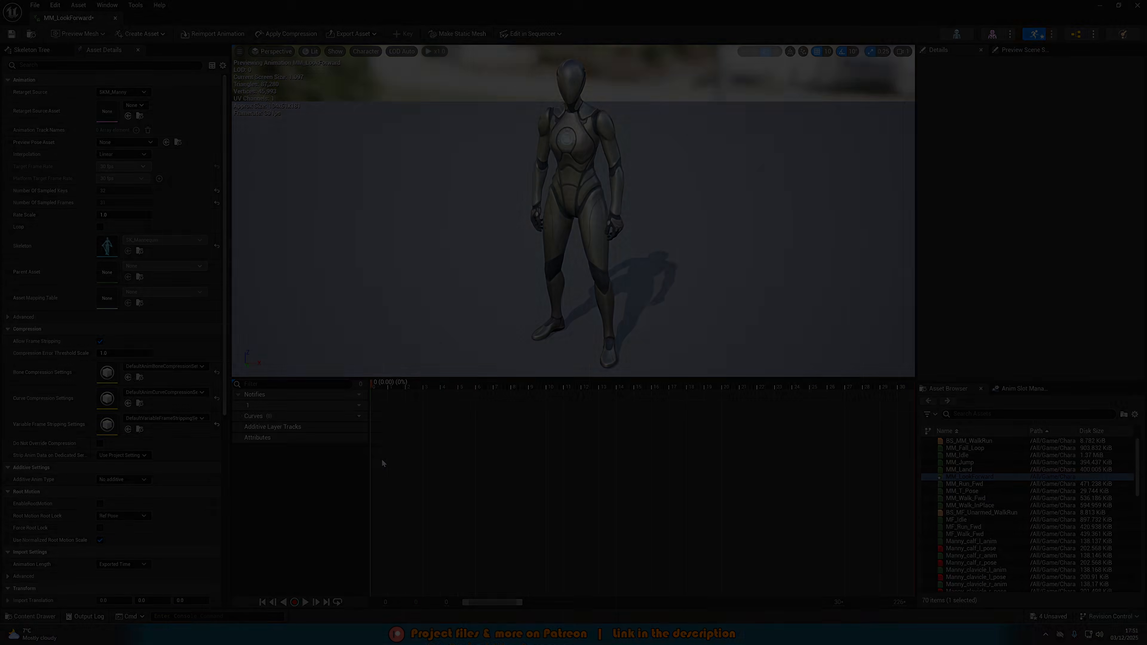
right_click(381, 458)
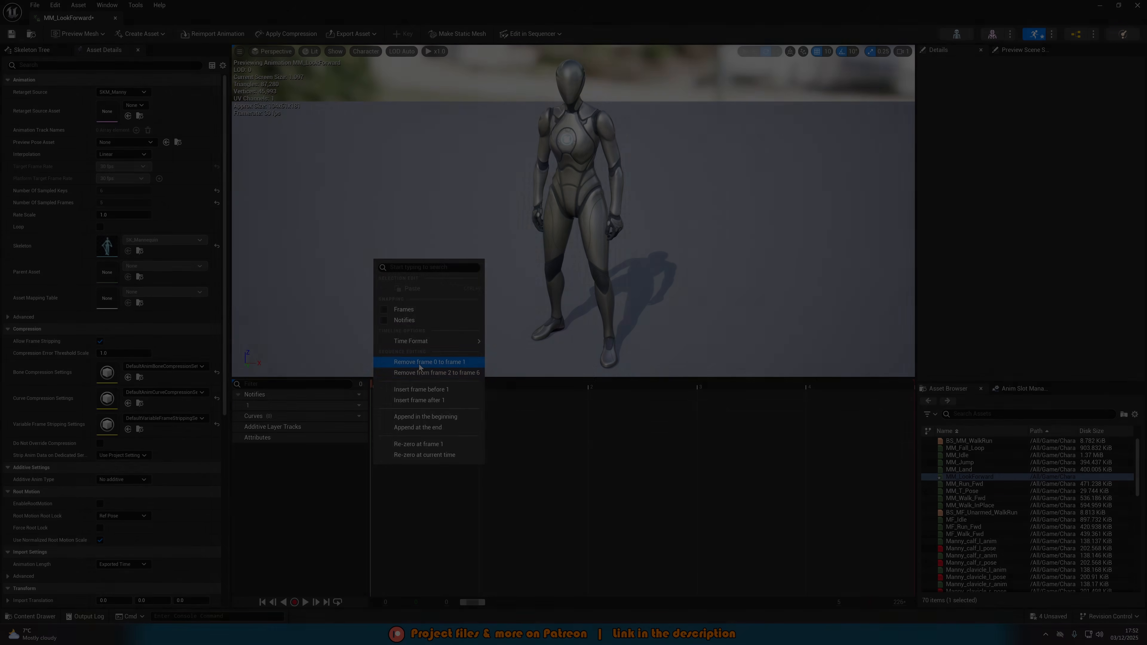
left_click(435, 364)
right_click(375, 460)
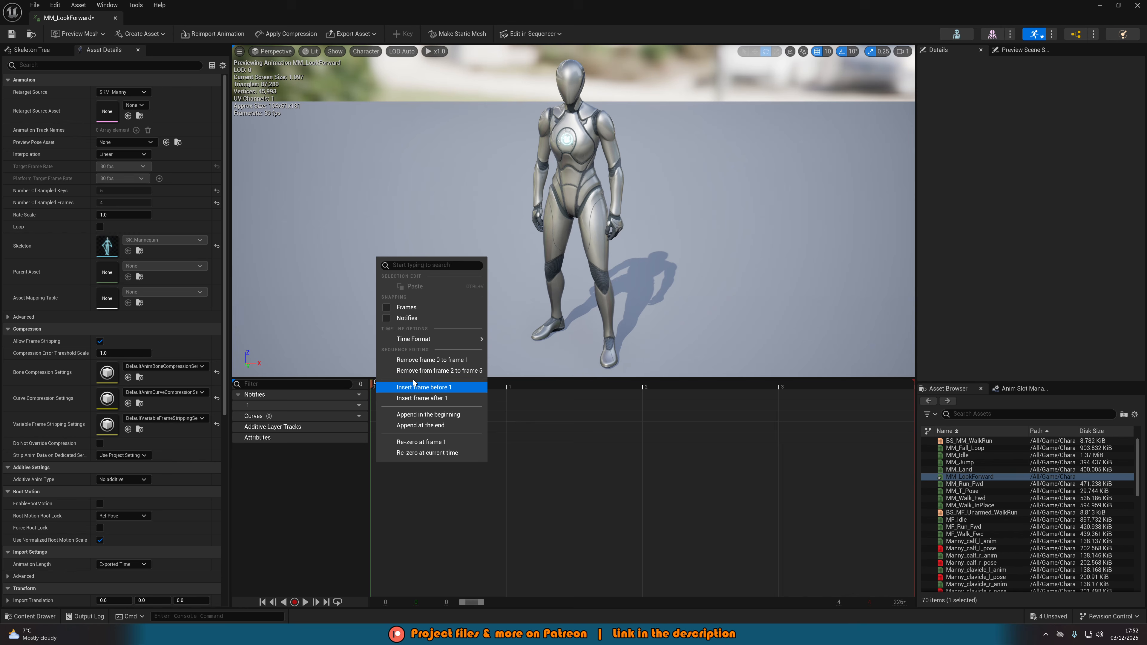
left_click(420, 361)
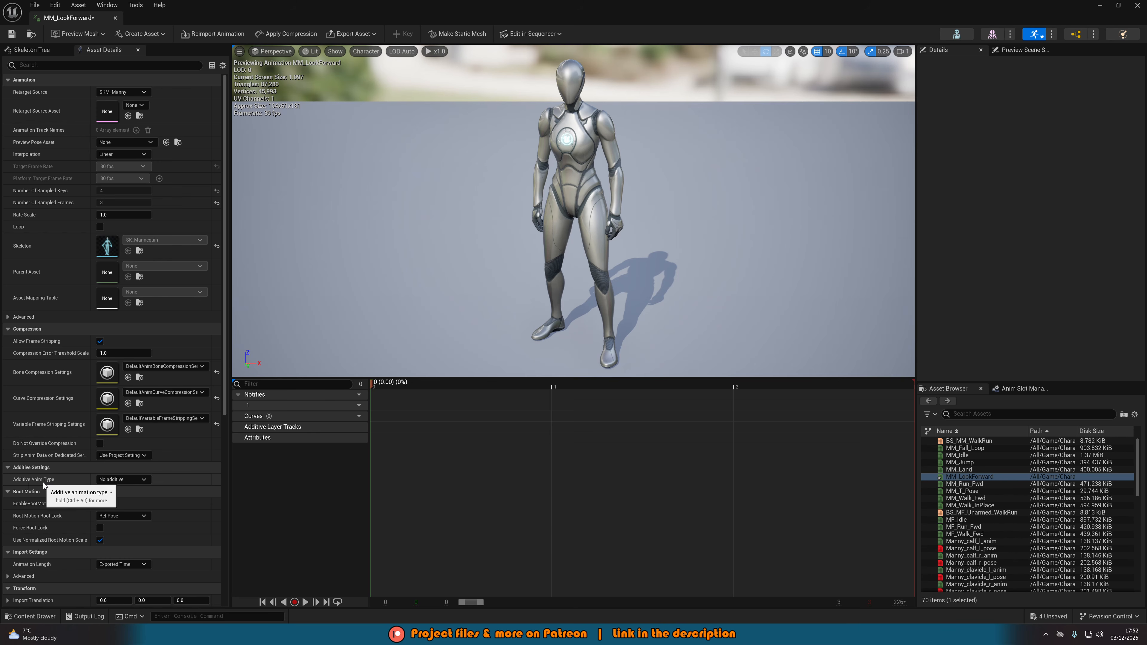
Step: Set the Additive Anim Type of MM_LookForward to Mesh Space
left_click(112, 479)
left_click(113, 506)
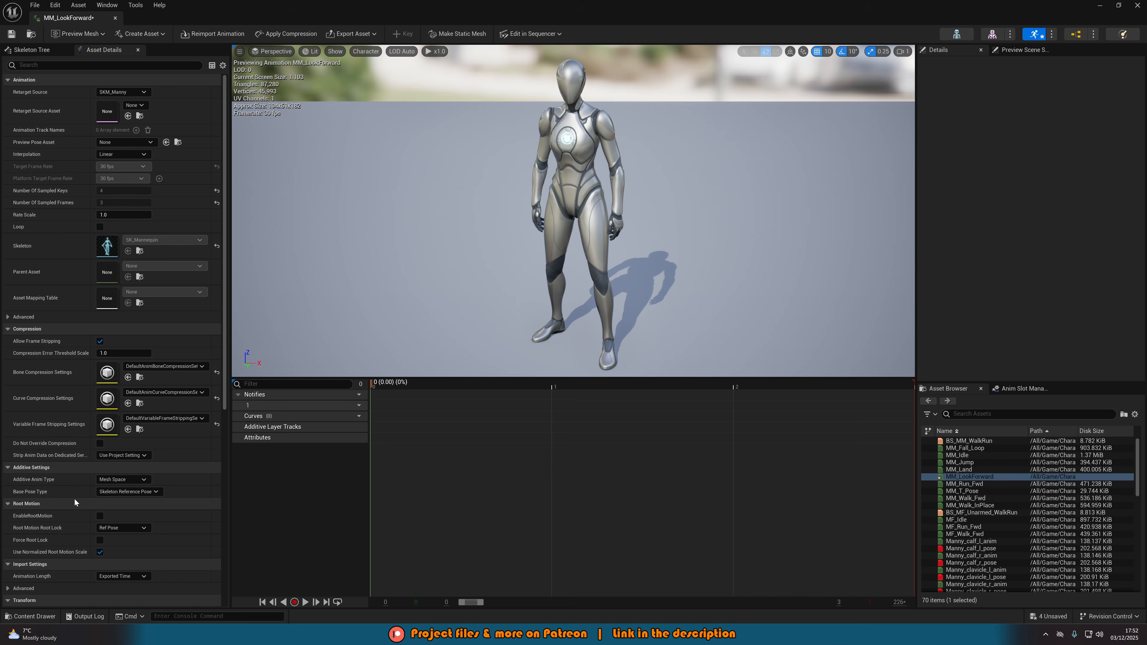
Step: Set the Base Pose Type to Selected animation frame with MM_Idle as the base pose animation, and save and close MM_LookForward
left_click(156, 492)
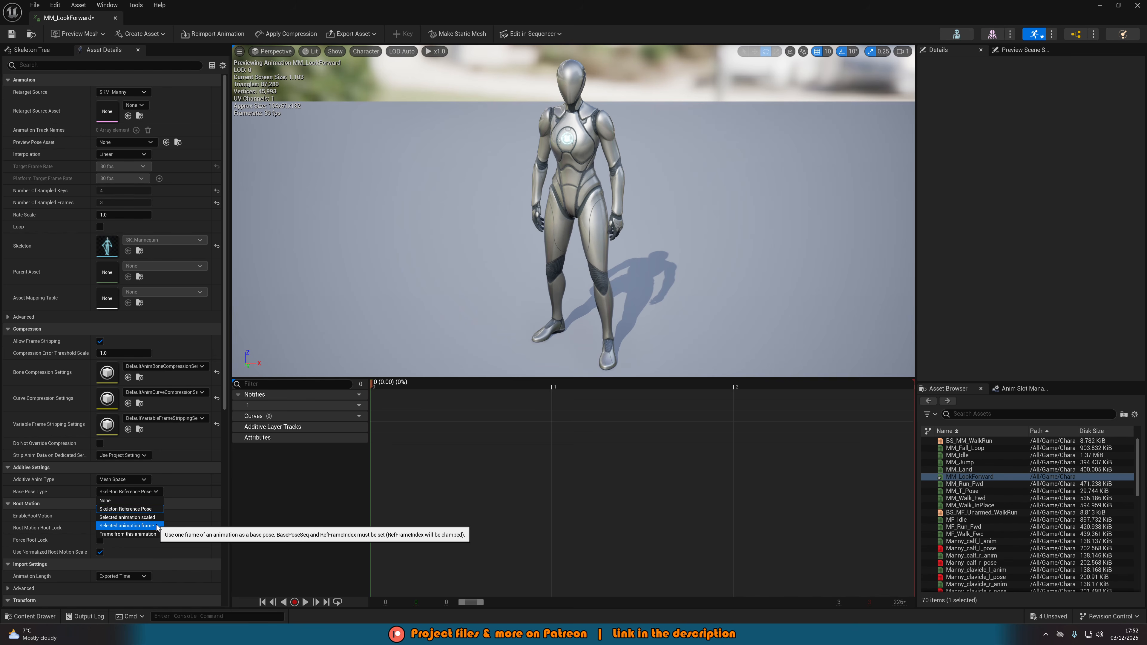
left_click(136, 526)
scroll(56, 544, "down", 2)
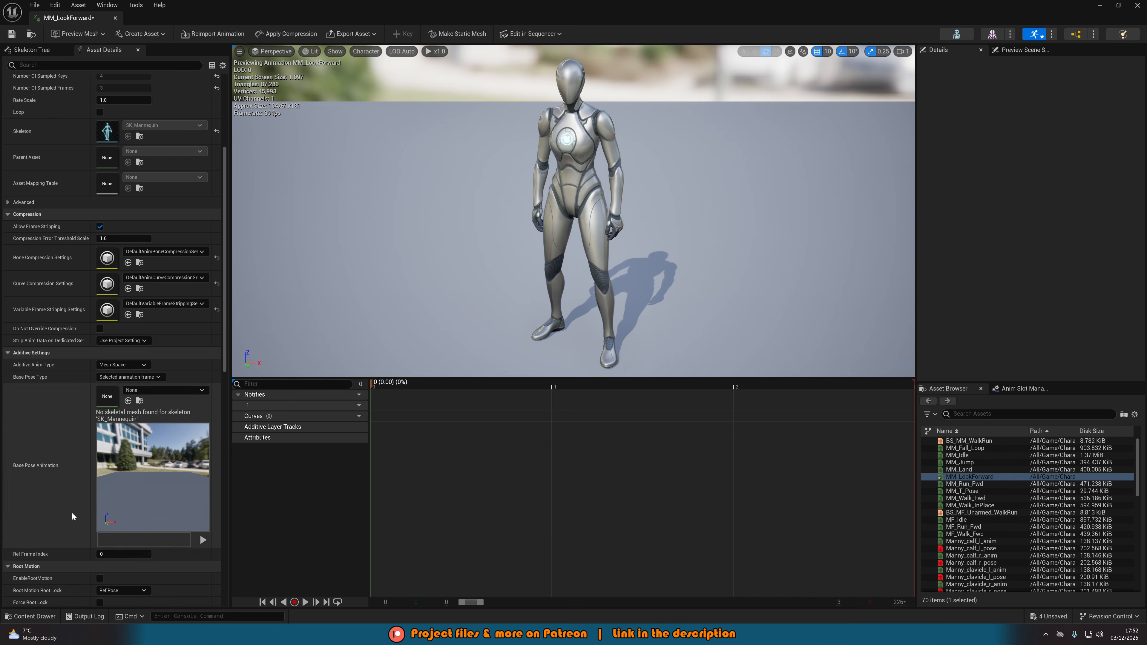
left_click(164, 389)
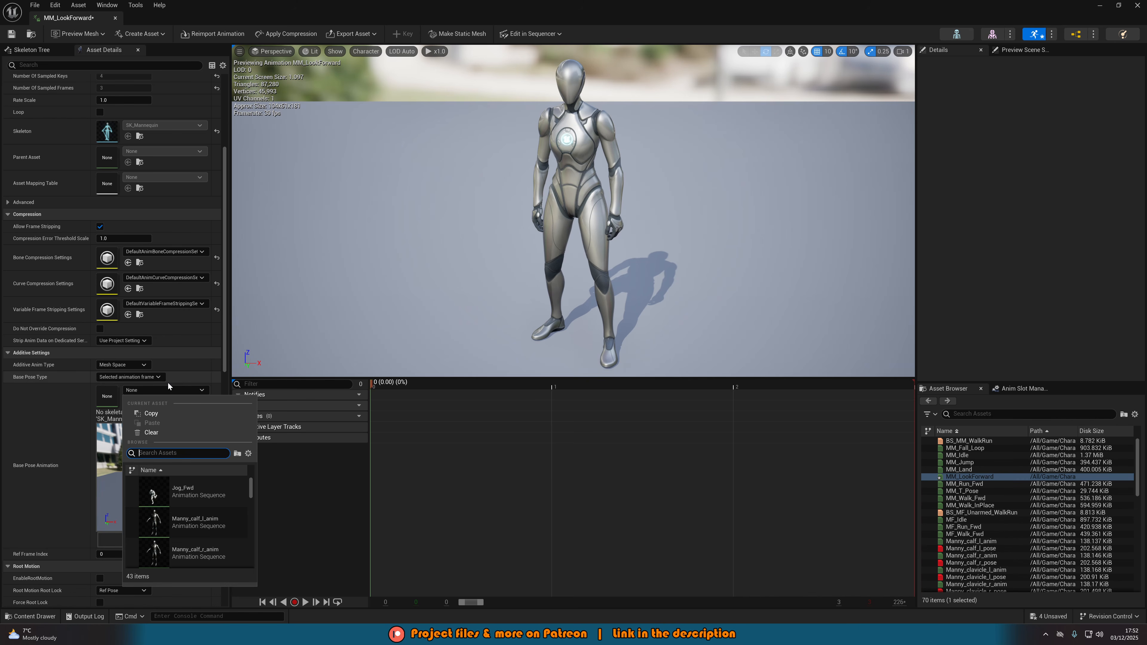
type("mm_id")
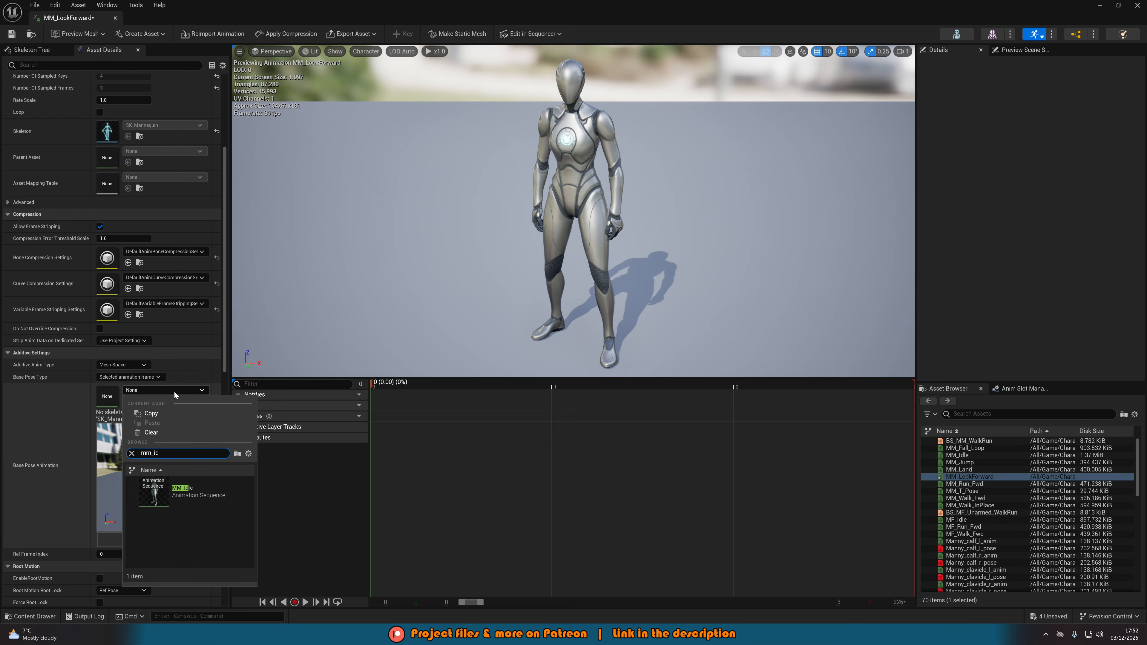
left_click(183, 497)
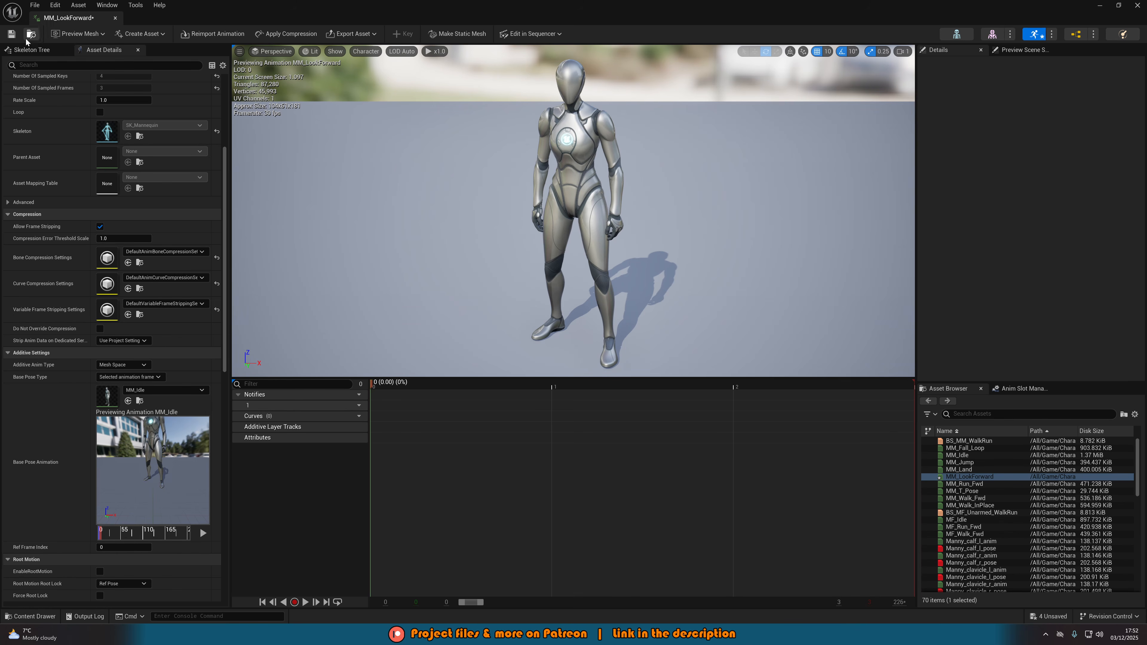
left_click(11, 35)
middle_click(62, 18)
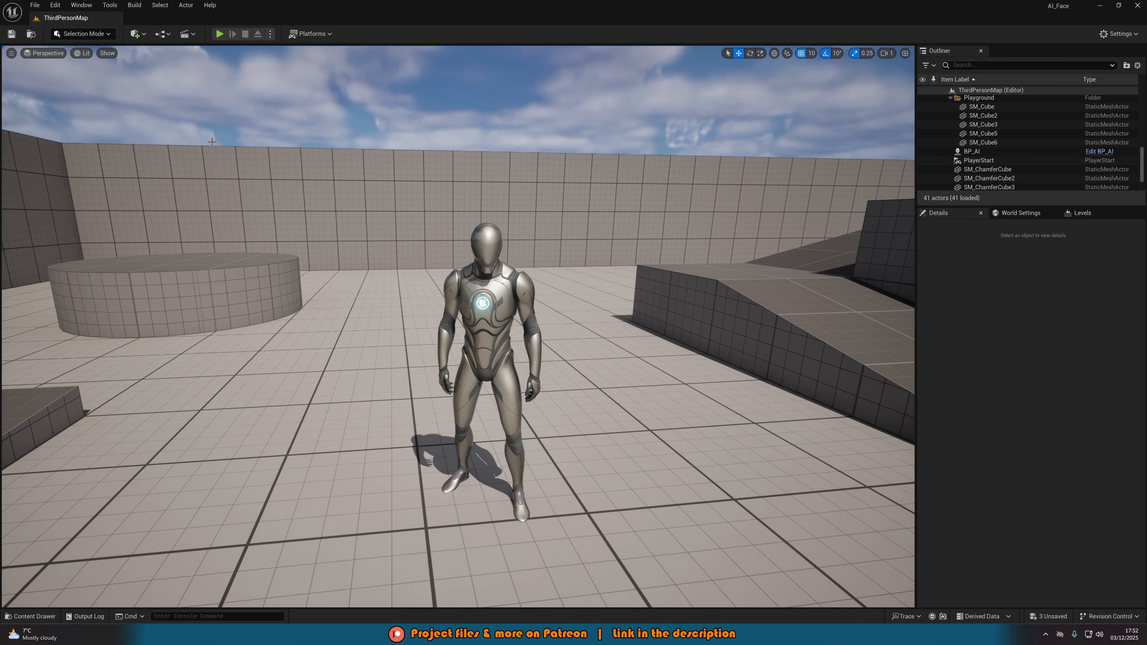
Step: Duplicate the MM_LookForward animation, name the copy MM_LookLeft and open it for editing
key("ctrl+space")
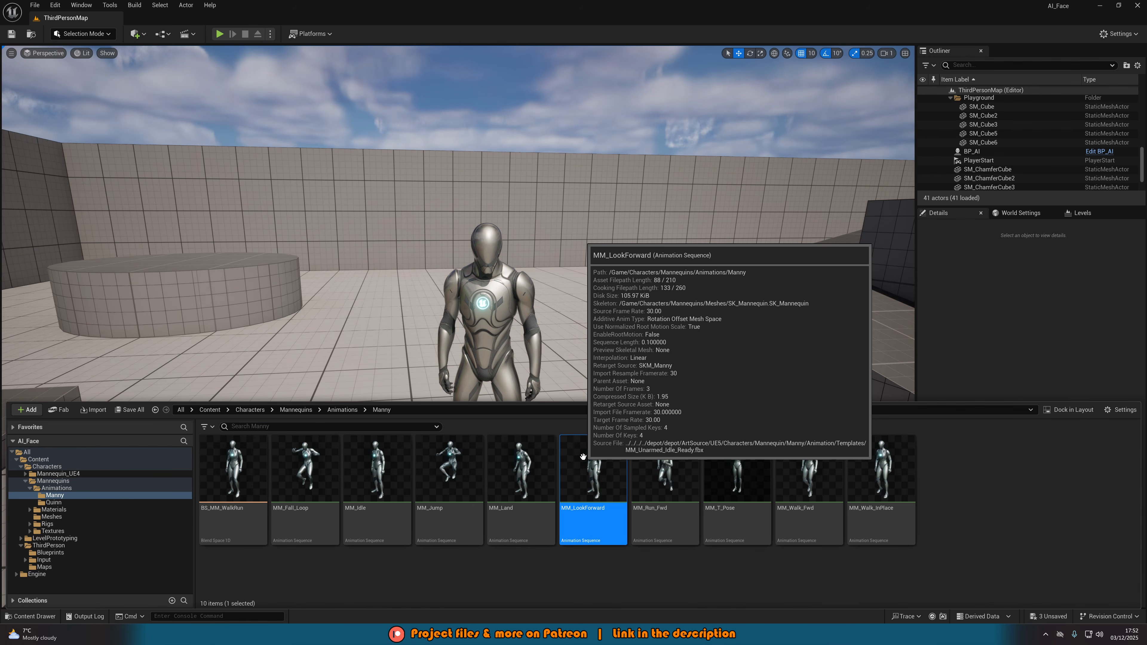
key("ctrl+d")
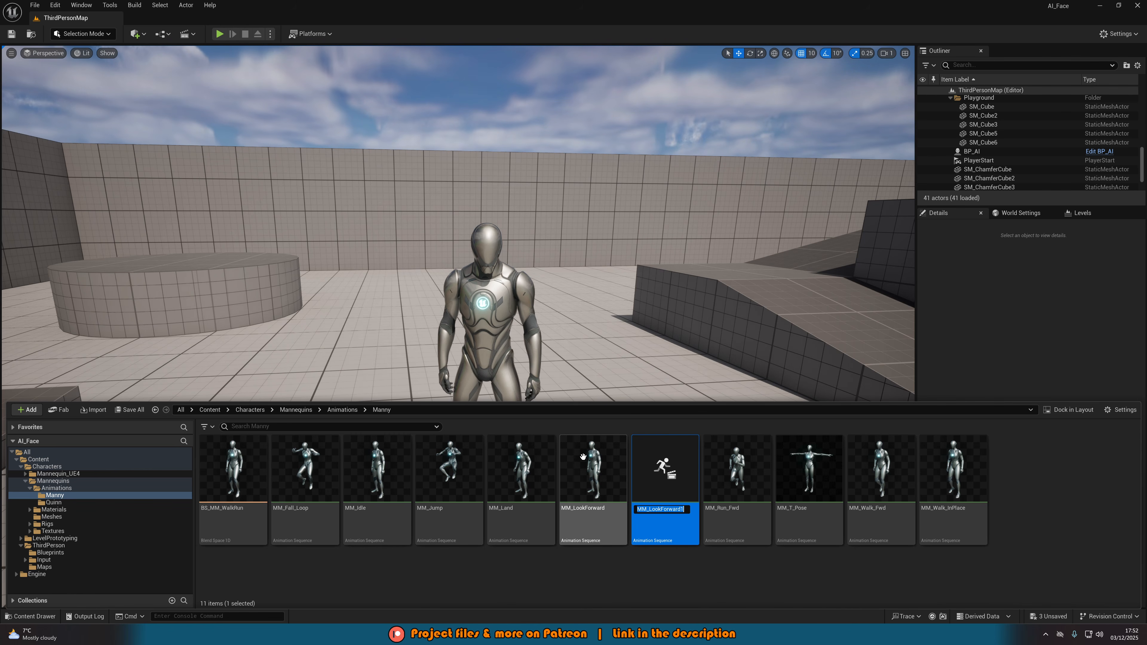
key("End")
key("shift+Left")
key("shift+Left")
key("shift+Left")
key("shift+Left")
key("shift+Left")
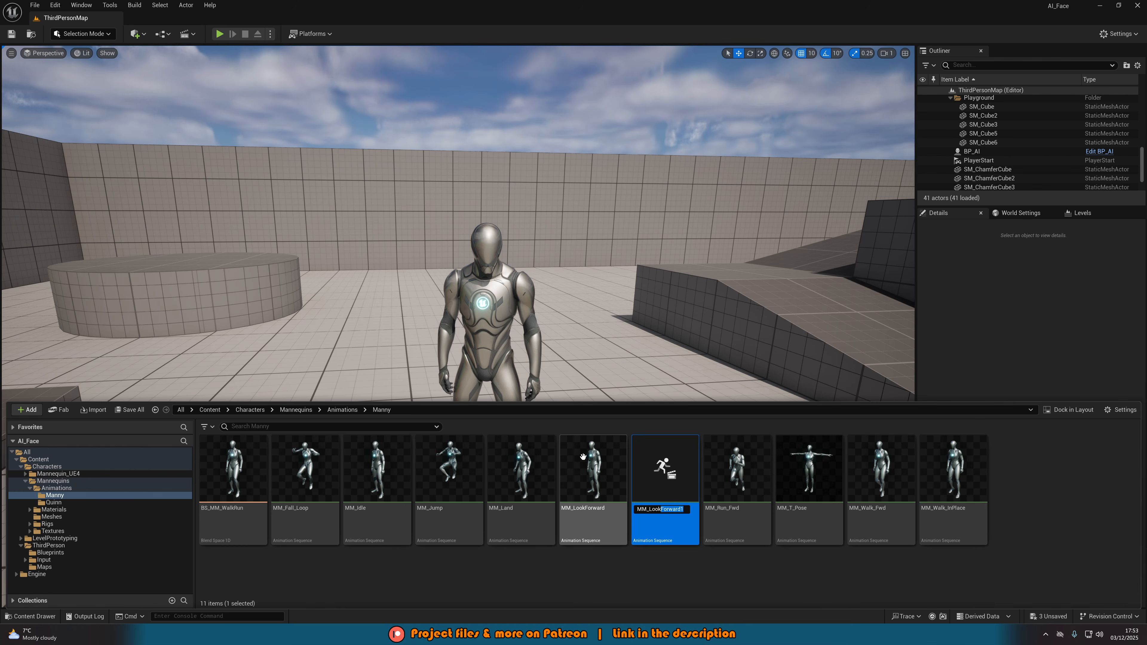
type("L")
type("eft")
key("Return")
key("Return")
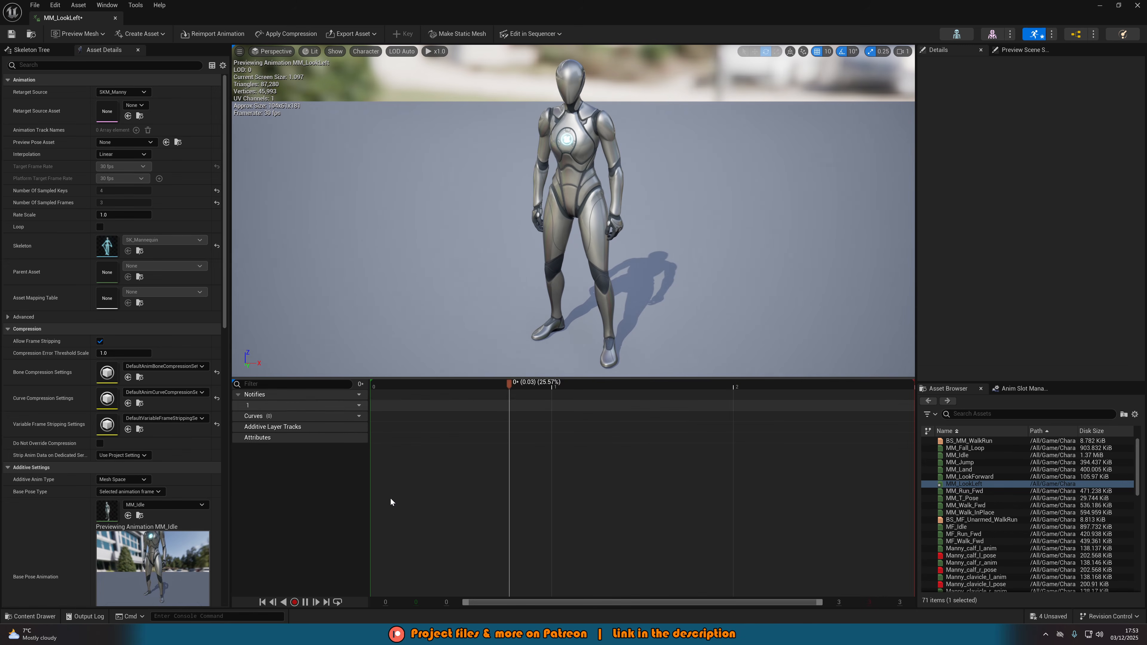
Step: Stop playback at frame 0 of MM_LookLeft and rotate the spine_04 bone about 40 degrees towards the character's left
key("space")
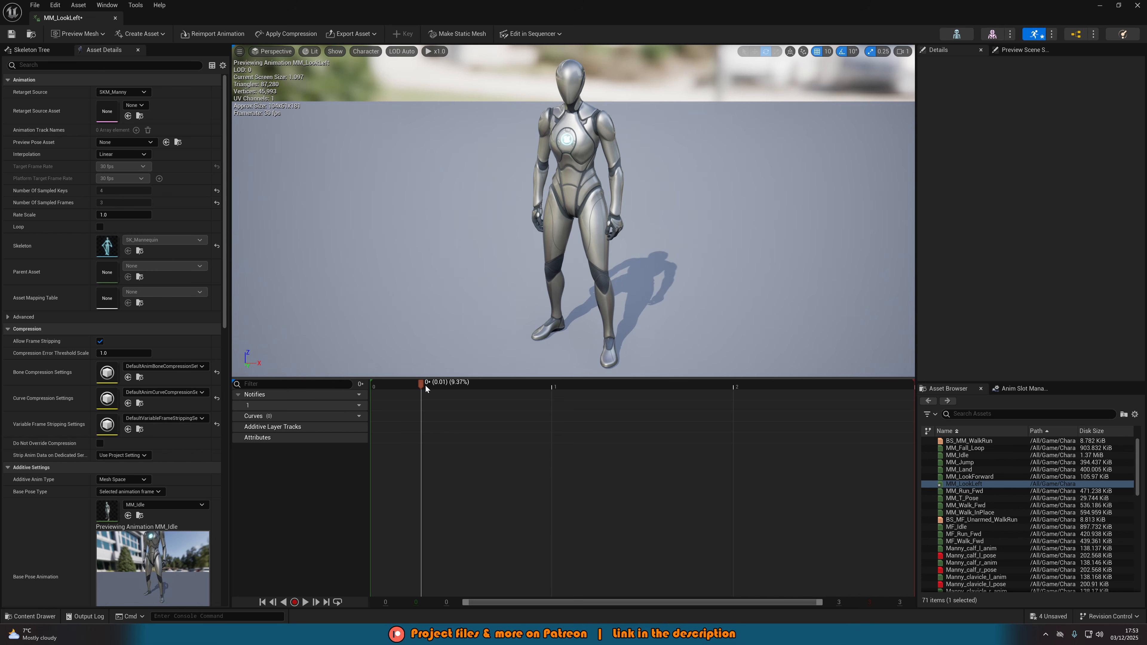
left_click_drag(425, 385, 366, 393)
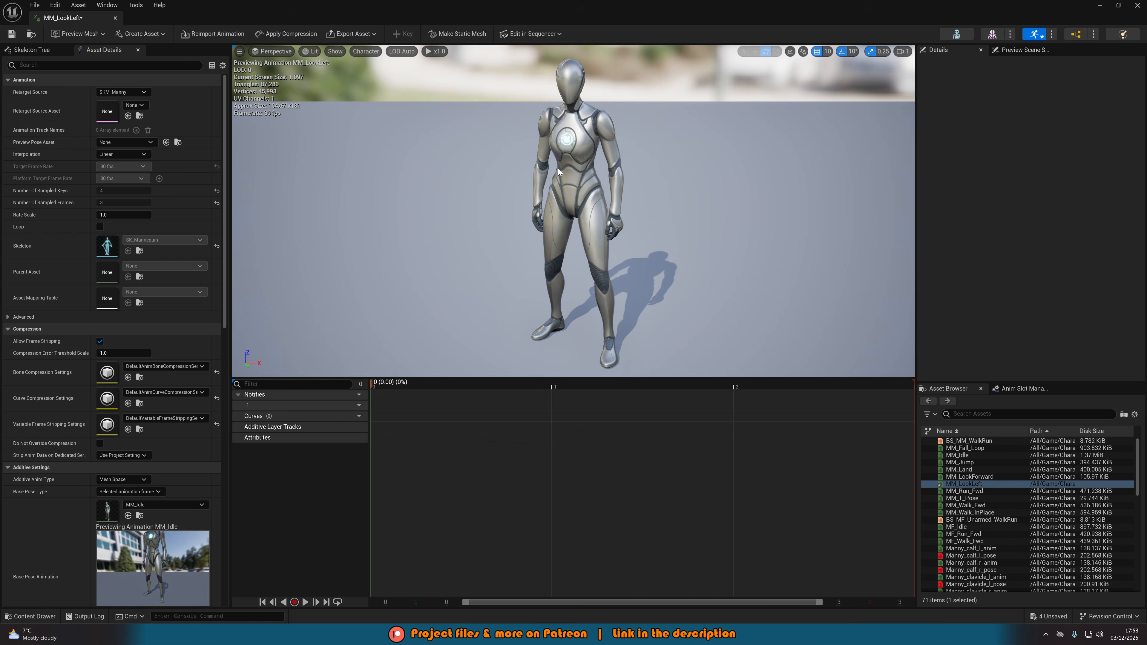
left_click(28, 50)
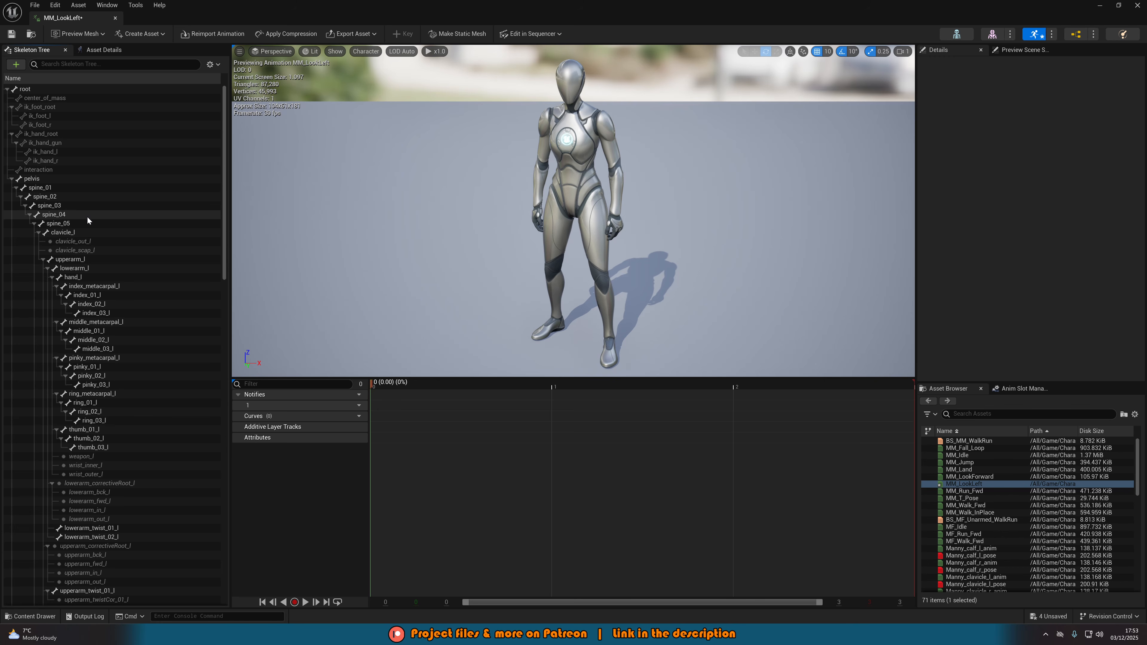
left_click(73, 214)
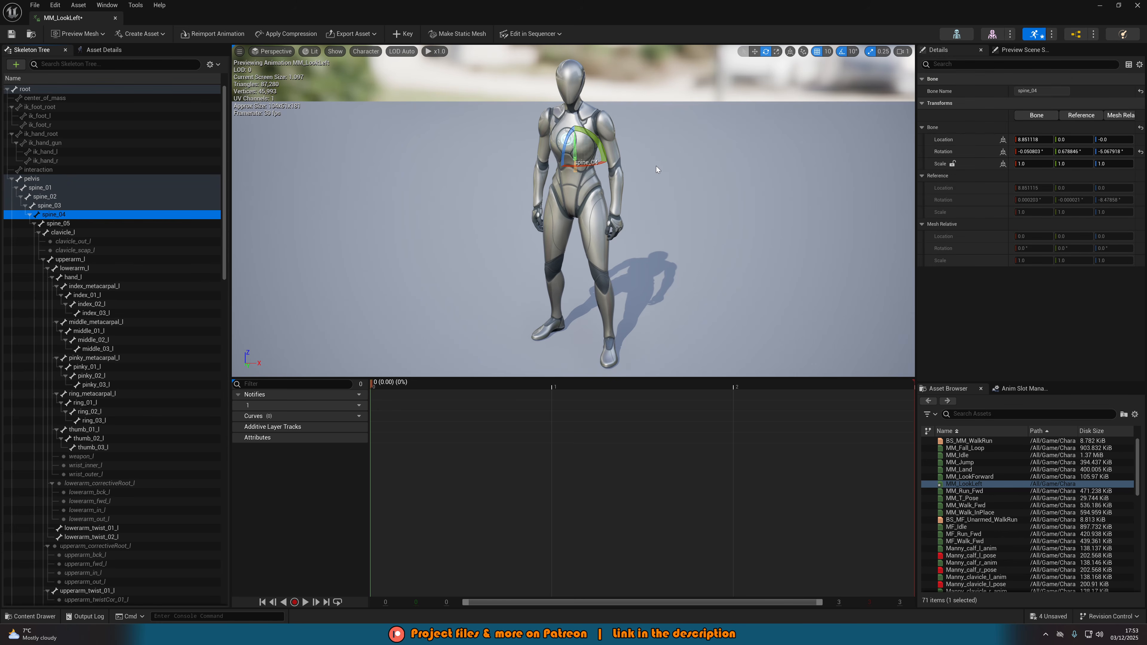
key("f")
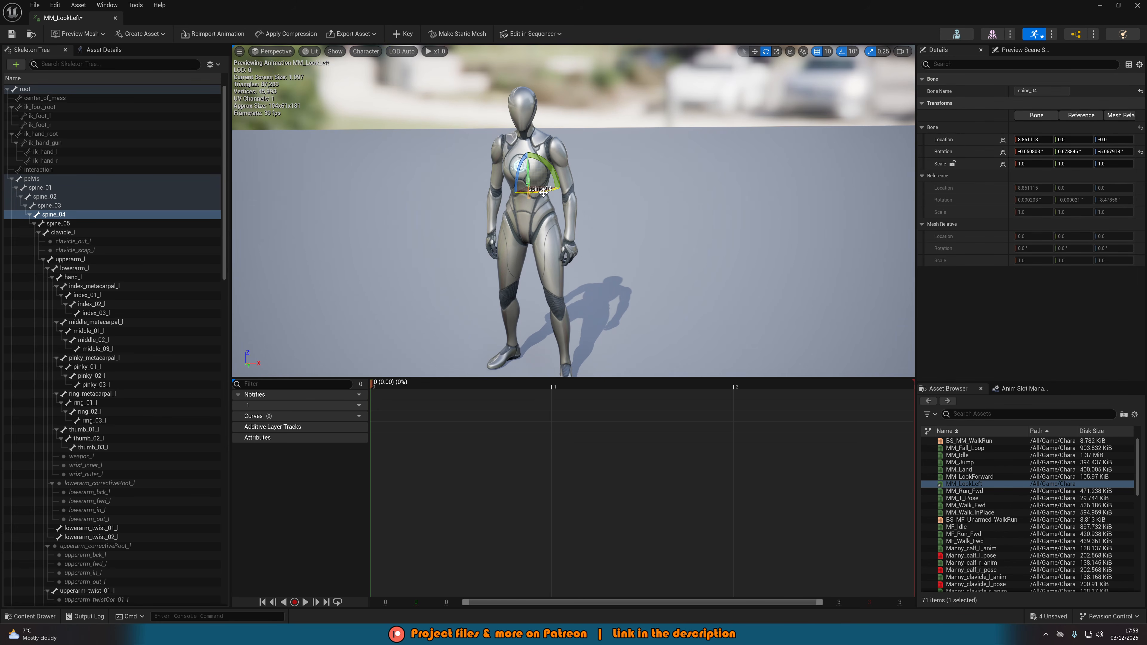
left_click_drag(543, 192, 498, 194)
Step: Rotate the neck_01 bone about 20 degrees and the neck_02 and head bones about 10 degrees each towards the character's left
left_click(69, 224)
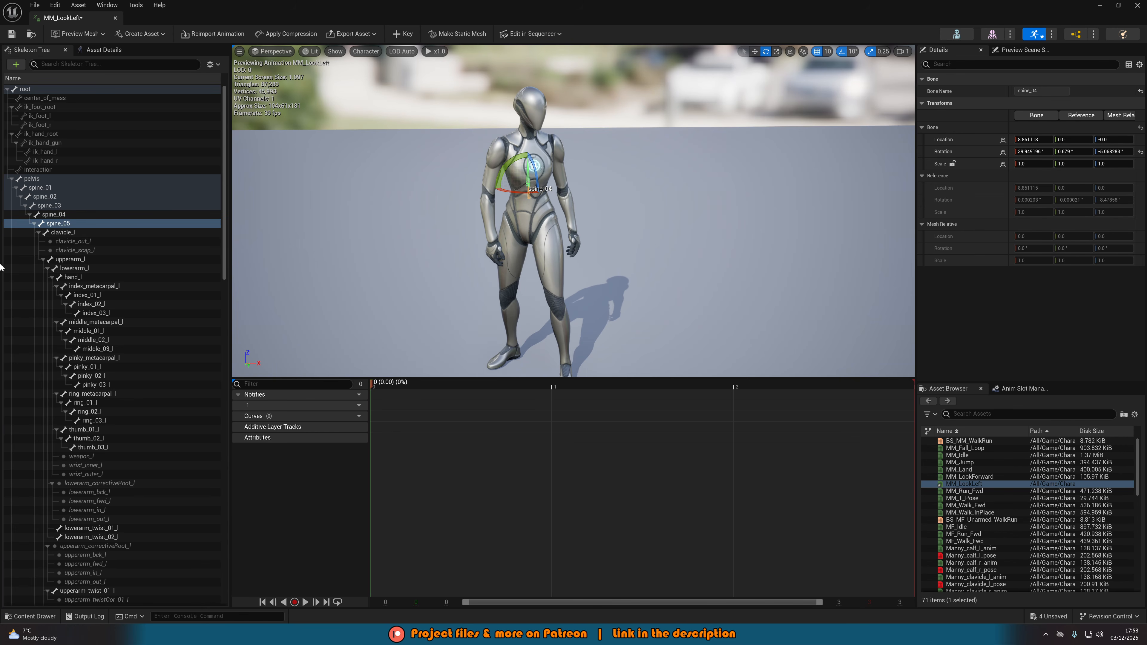
scroll(72, 347, "down", 15)
scroll(76, 420, "down", 12)
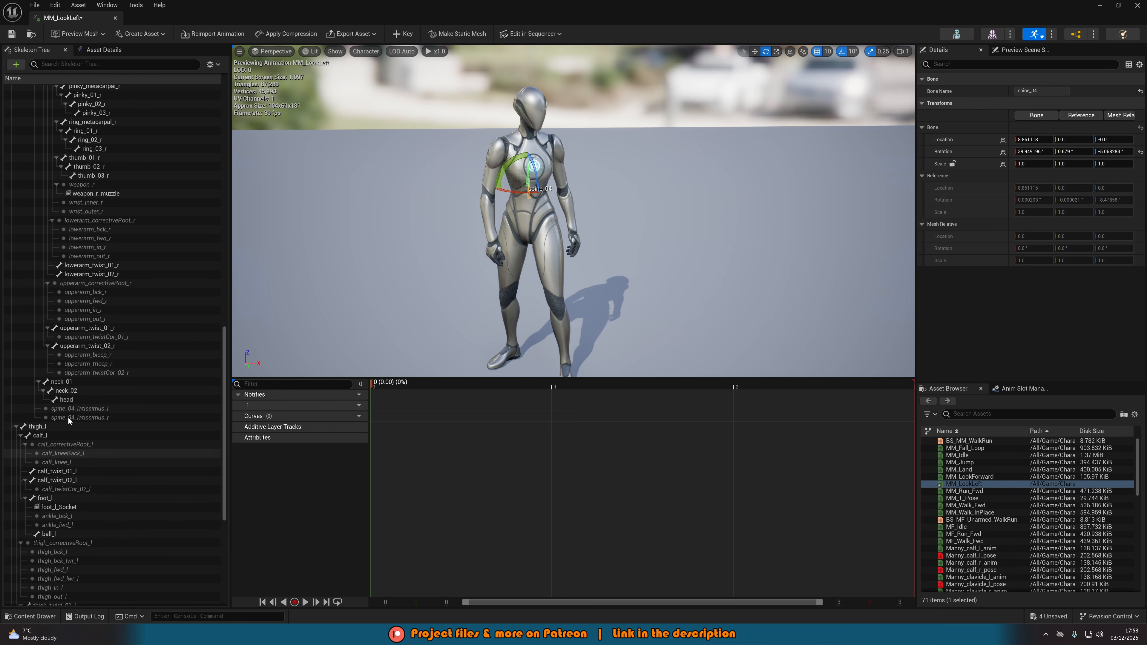
left_click(72, 381)
left_click_drag(496, 138, 492, 141)
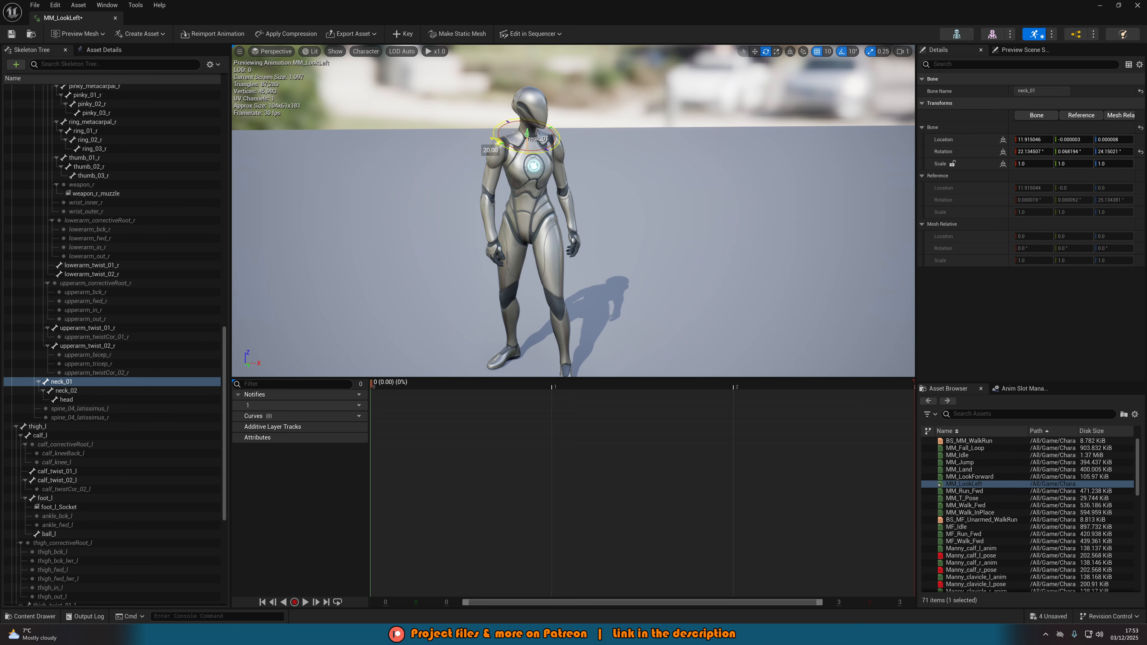
left_click(66, 390)
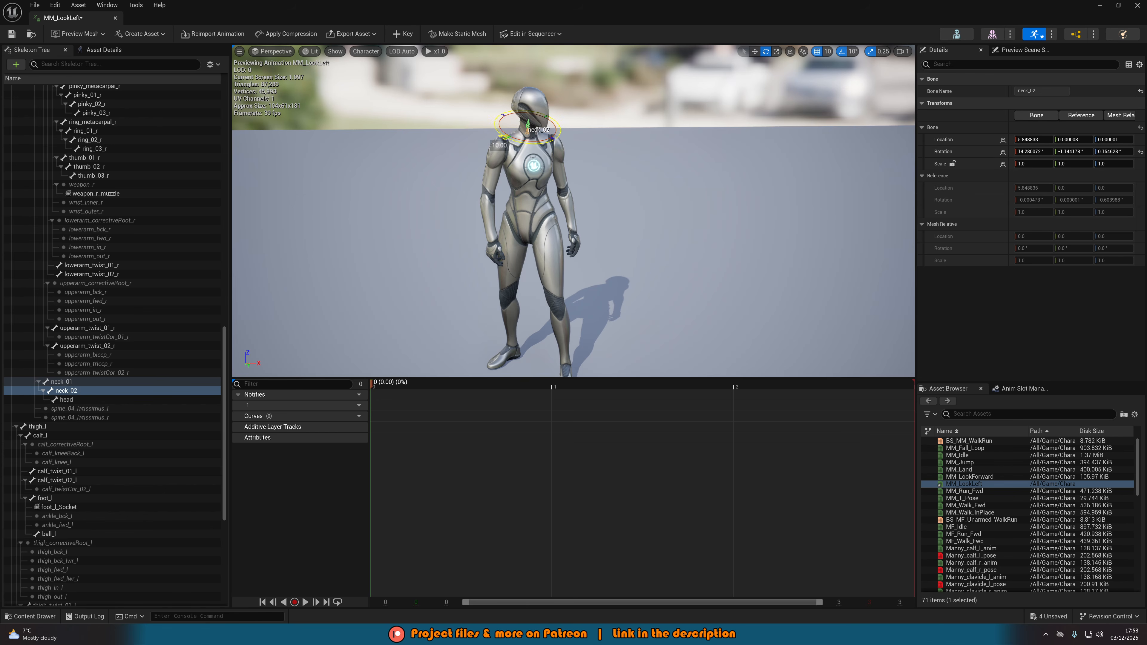
left_click(66, 399)
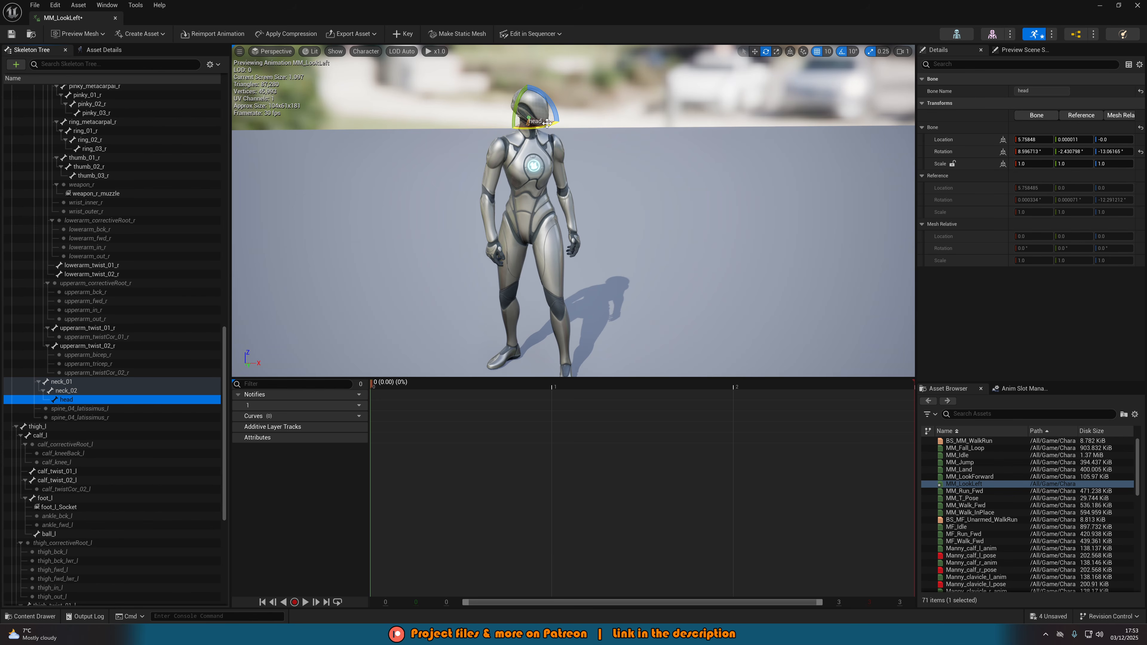
left_click_drag(547, 122, 561, 138)
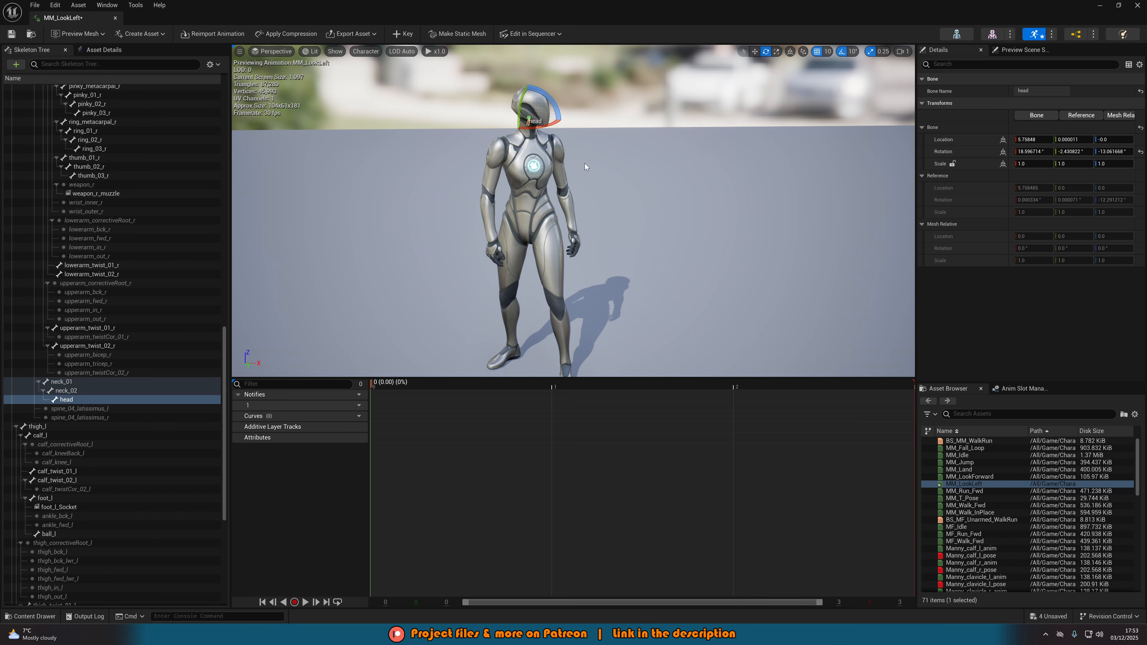
Step: Select all bones in the skeleton, add a key for them at frame 0 and save MM_LookLeft
right_click_drag(608, 180, 632, 186)
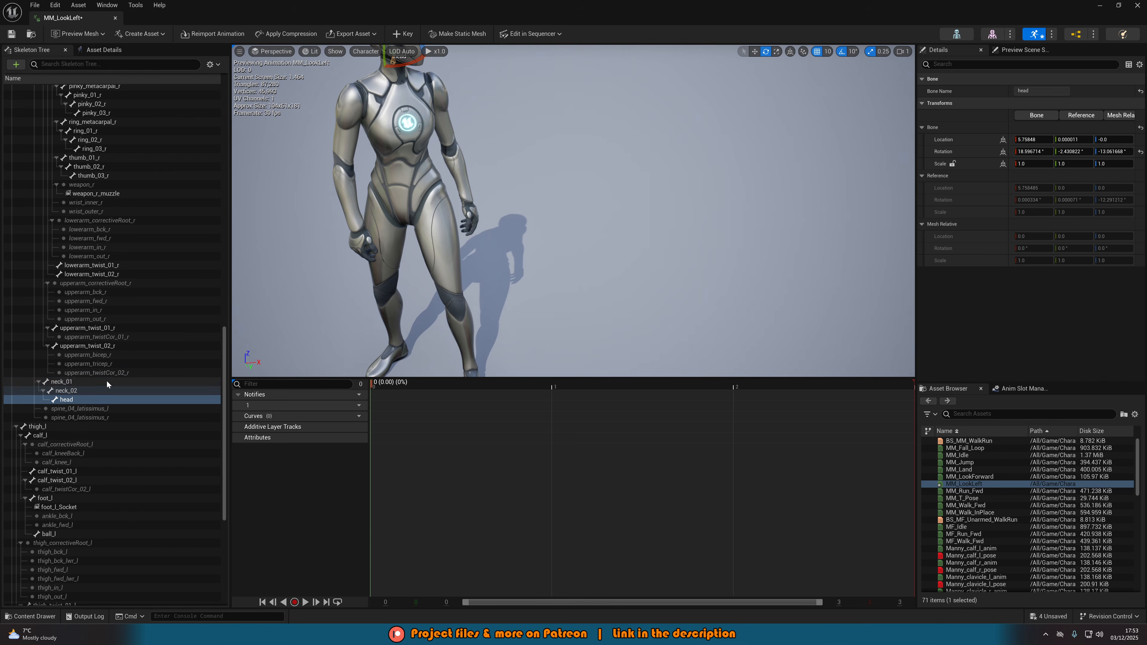
left_click(107, 402)
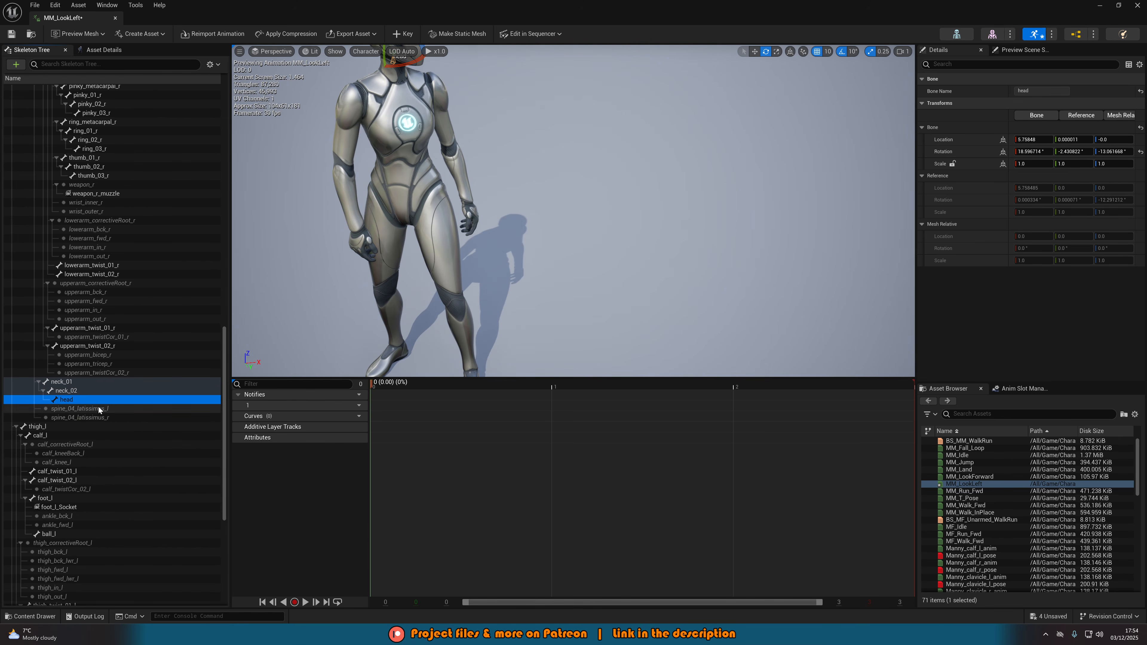
key("ctrl+a")
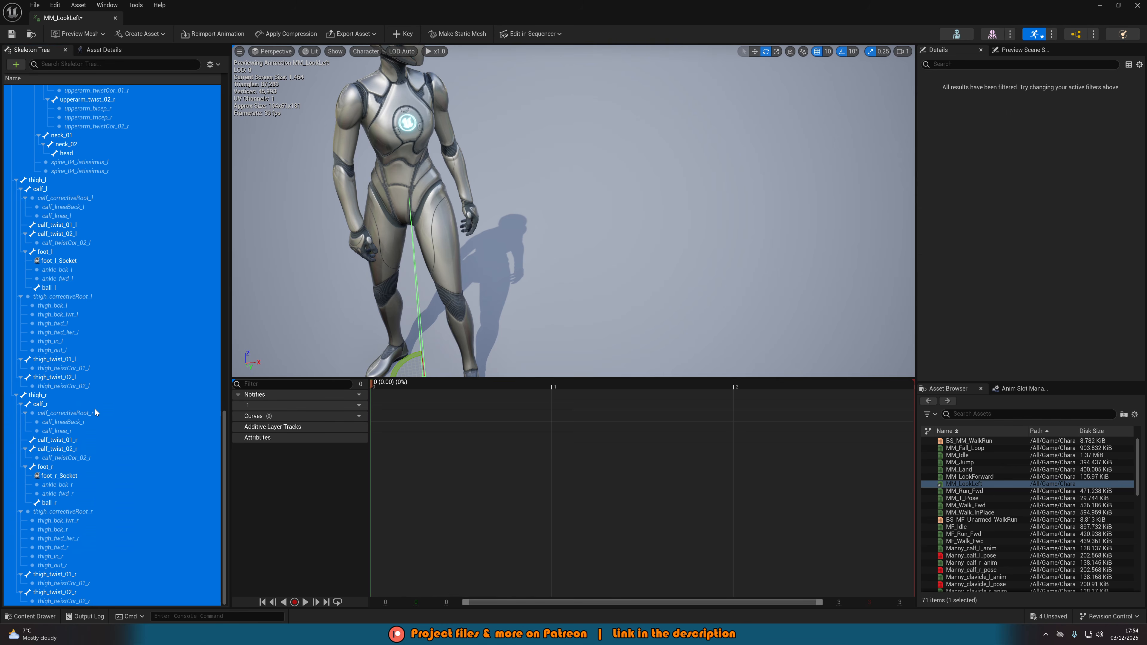
left_click(406, 38)
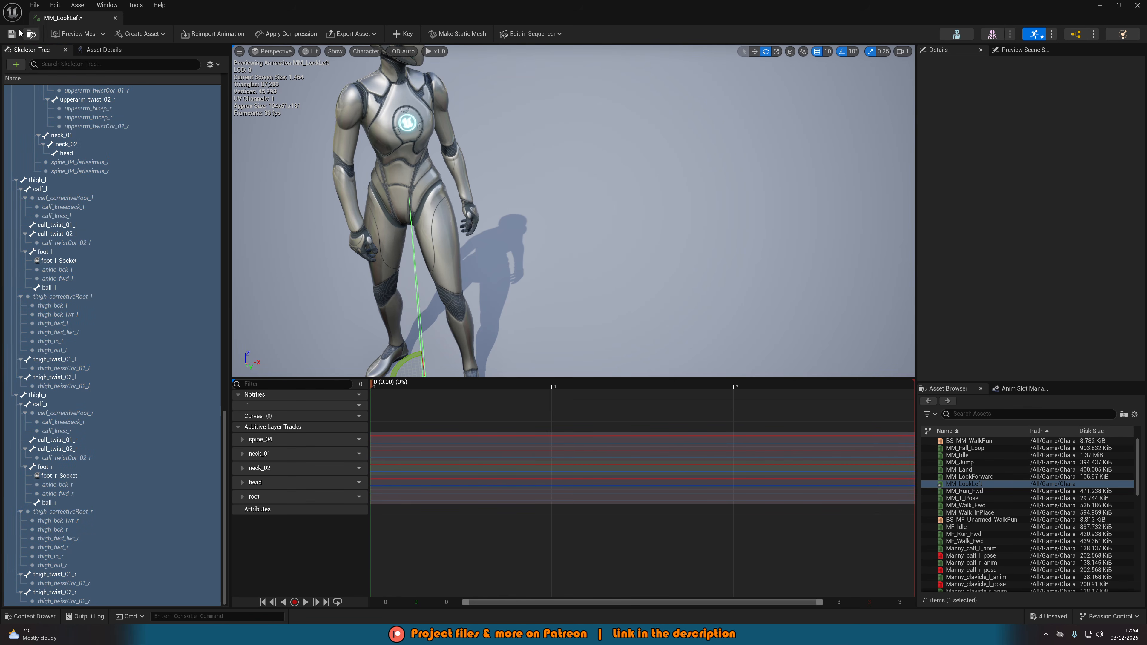
left_click(11, 33)
Step: Play MM_LookLeft to check the turned pose from the front, and close the animation
key("f")
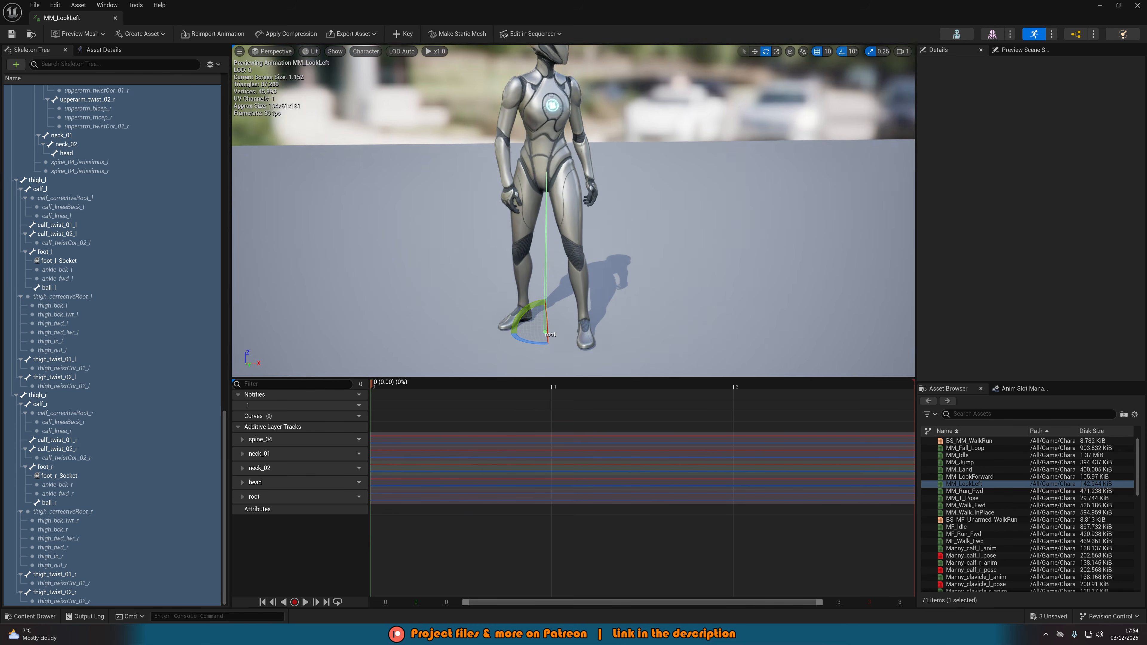
right_click_drag(519, 358, 496, 358)
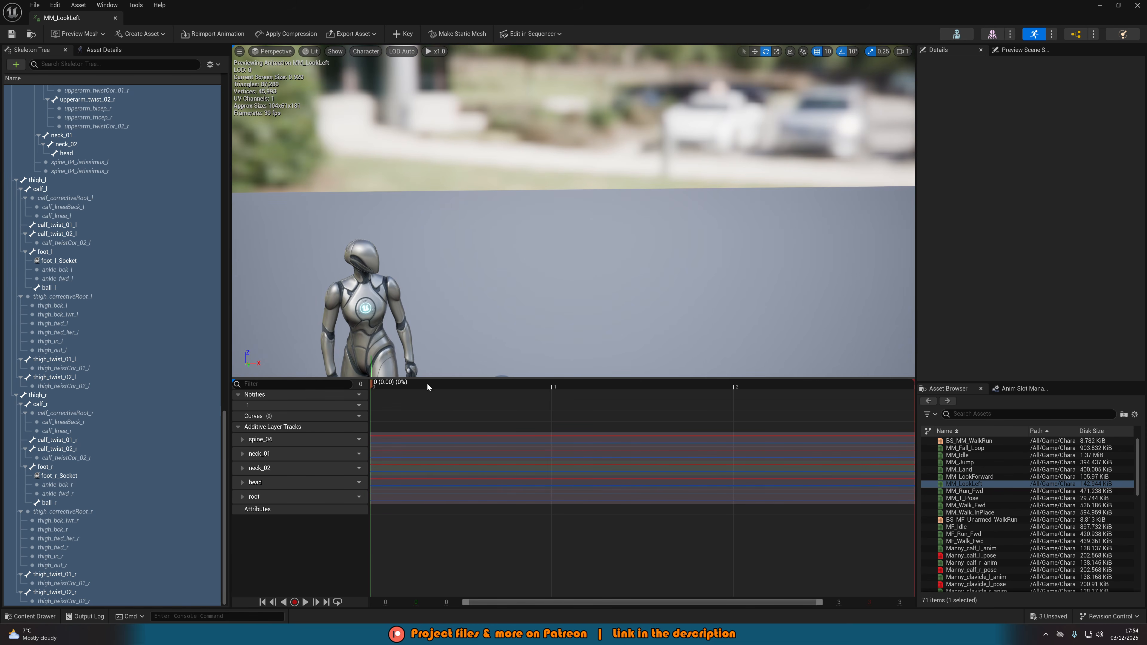
key("space")
right_click_drag(471, 239, 471, 261)
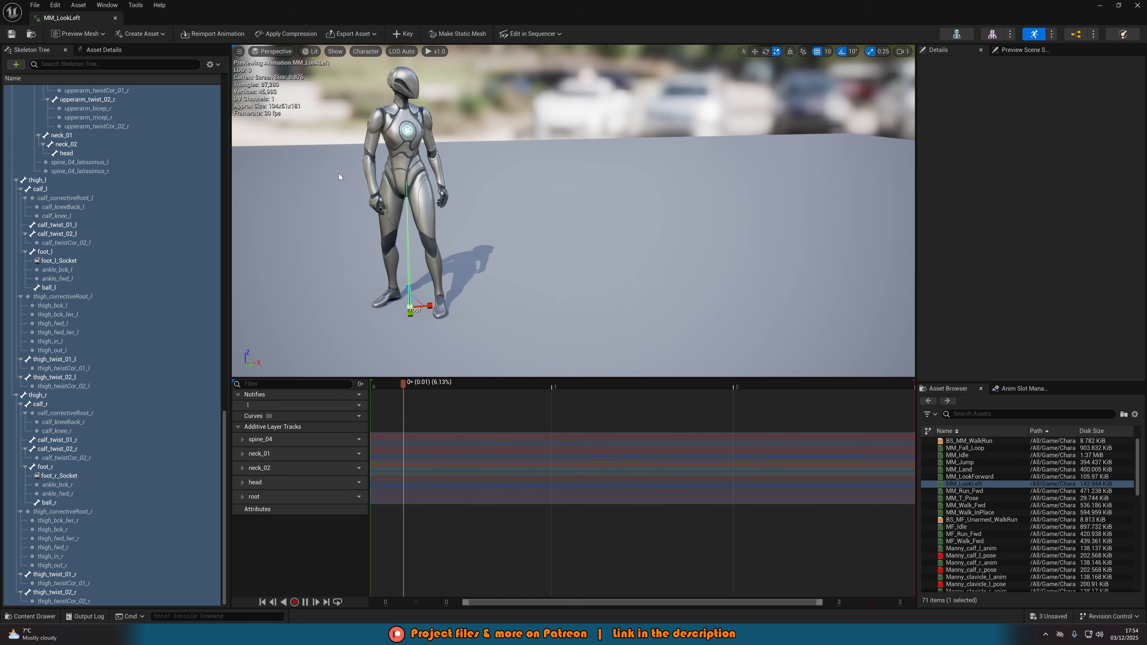
key("r")
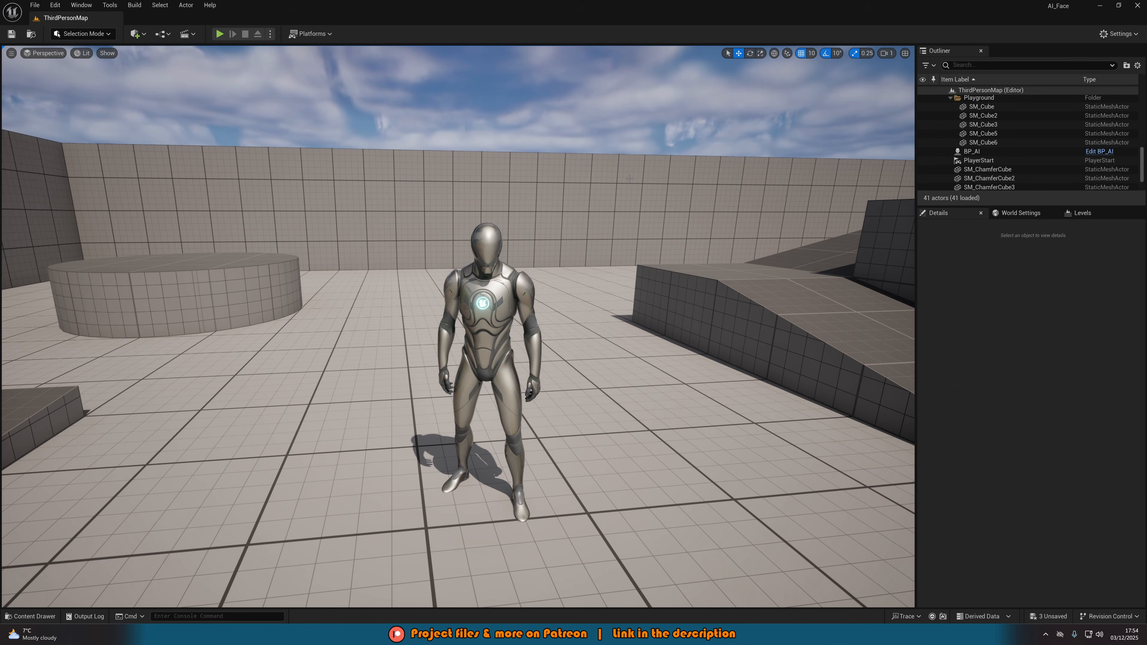
Step: Duplicate the MM_LookForward animation, name the copy MM_LookRight and open it for editing
key("ctrl+space")
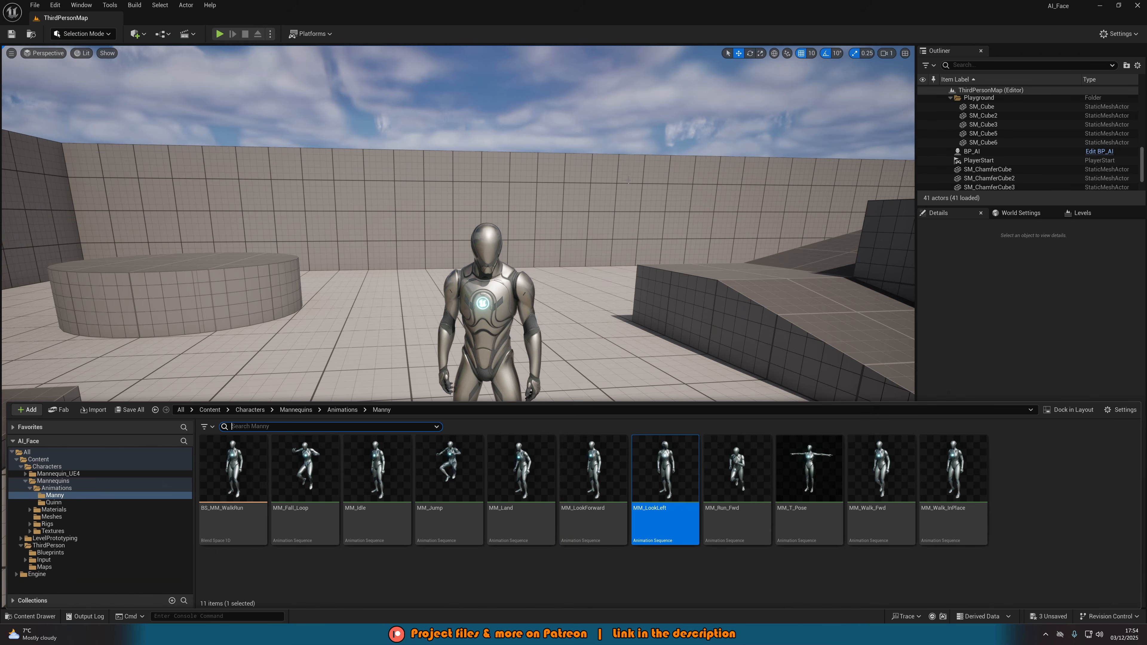
mouse_move(612, 499)
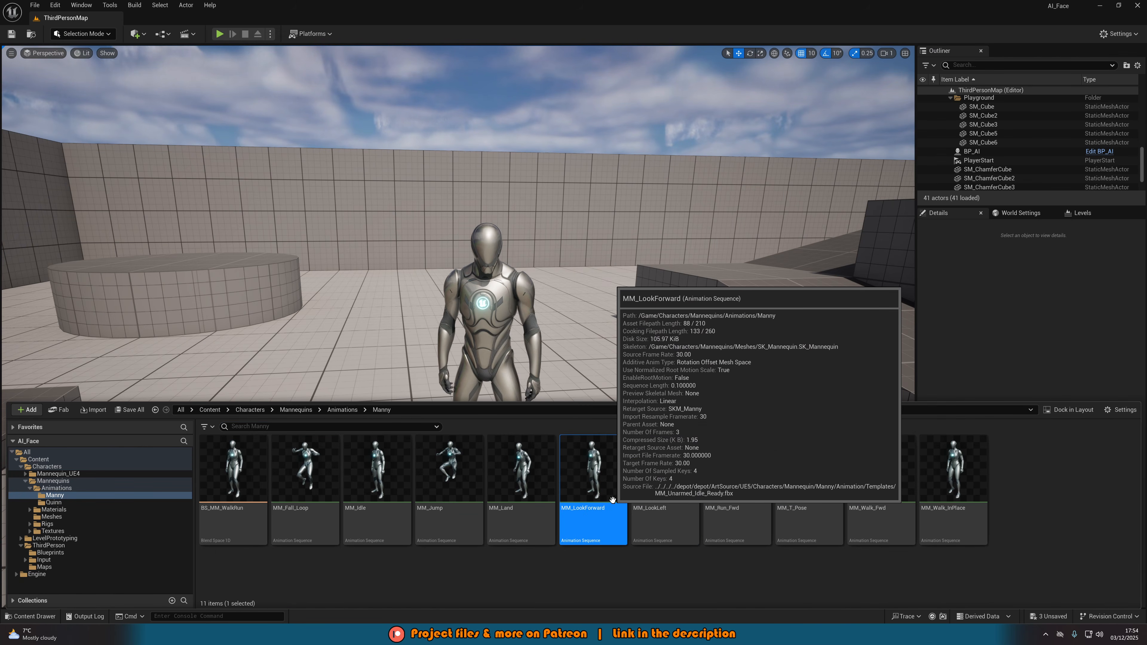
key("ctrl+d")
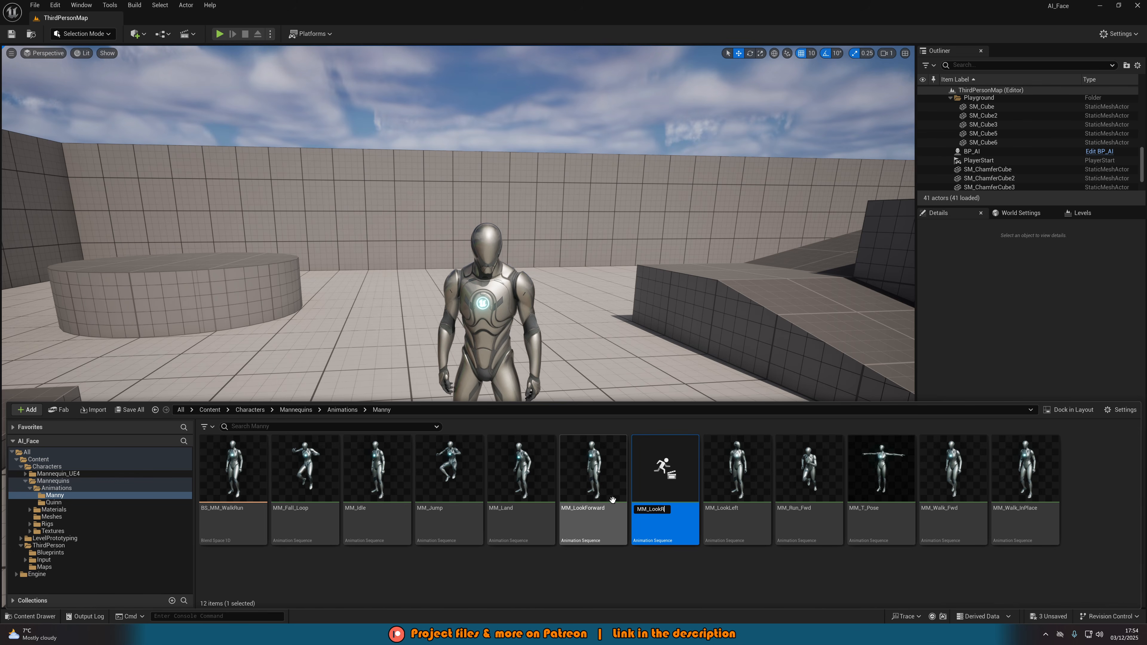
key("Return")
key("Return")
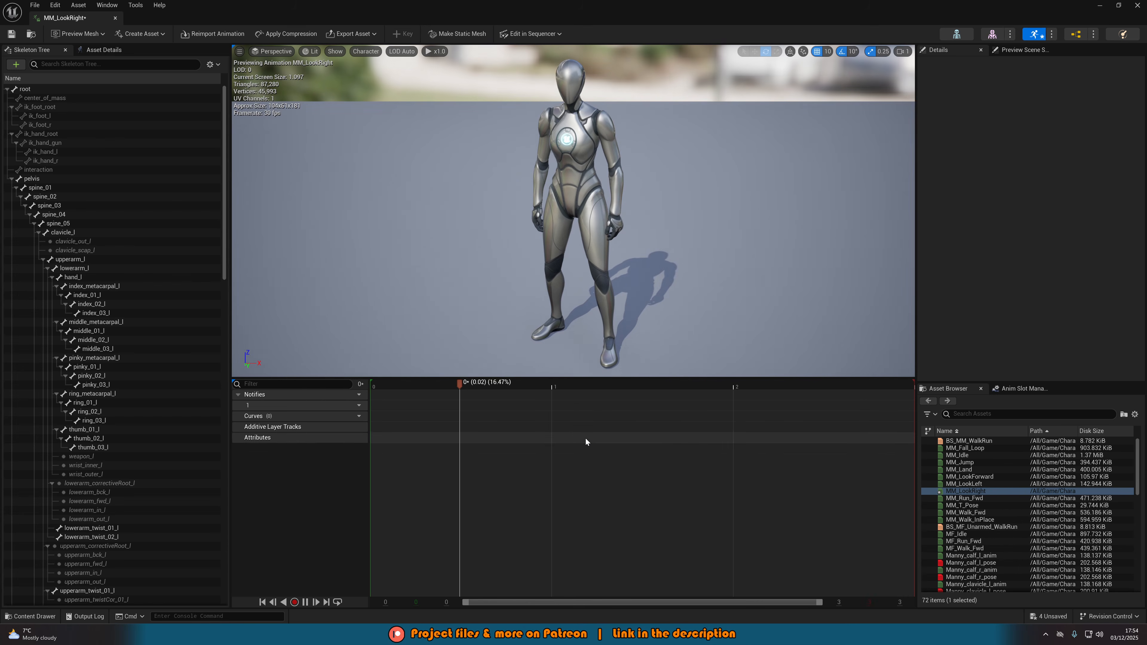
Step: Rewind MM_LookRight to frame 0 and rotate the spine_04 bone towards the character's right
left_click_drag(588, 387, 328, 420)
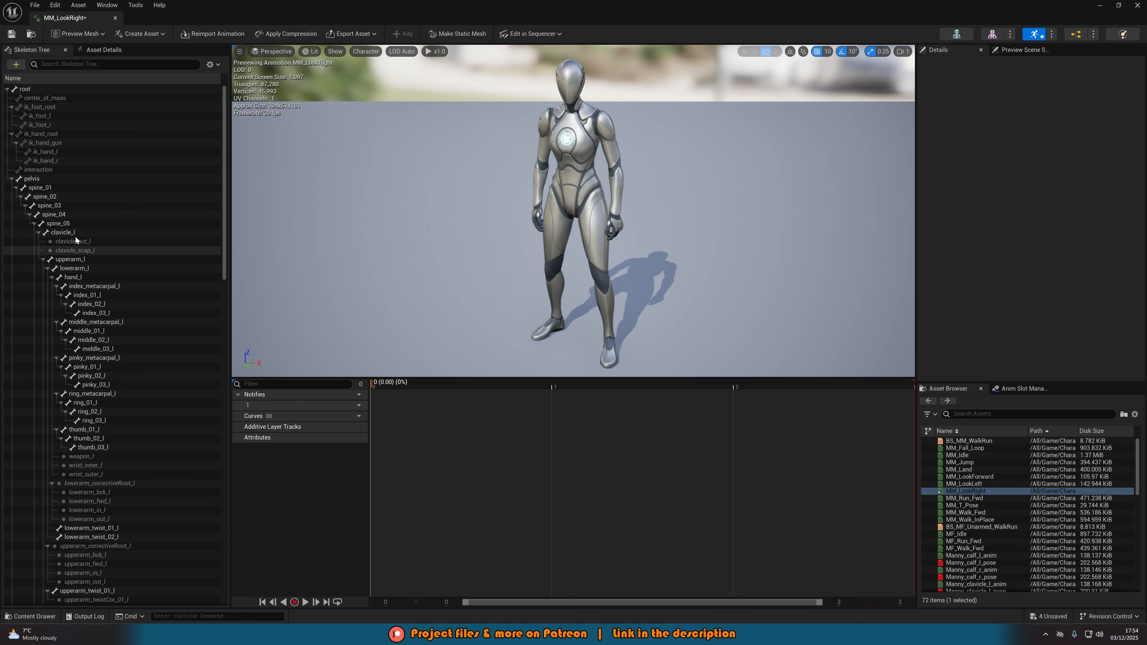
left_click(53, 214)
right_click_drag(616, 203, 626, 207)
left_click_drag(543, 154, 512, 156)
left_click(91, 223)
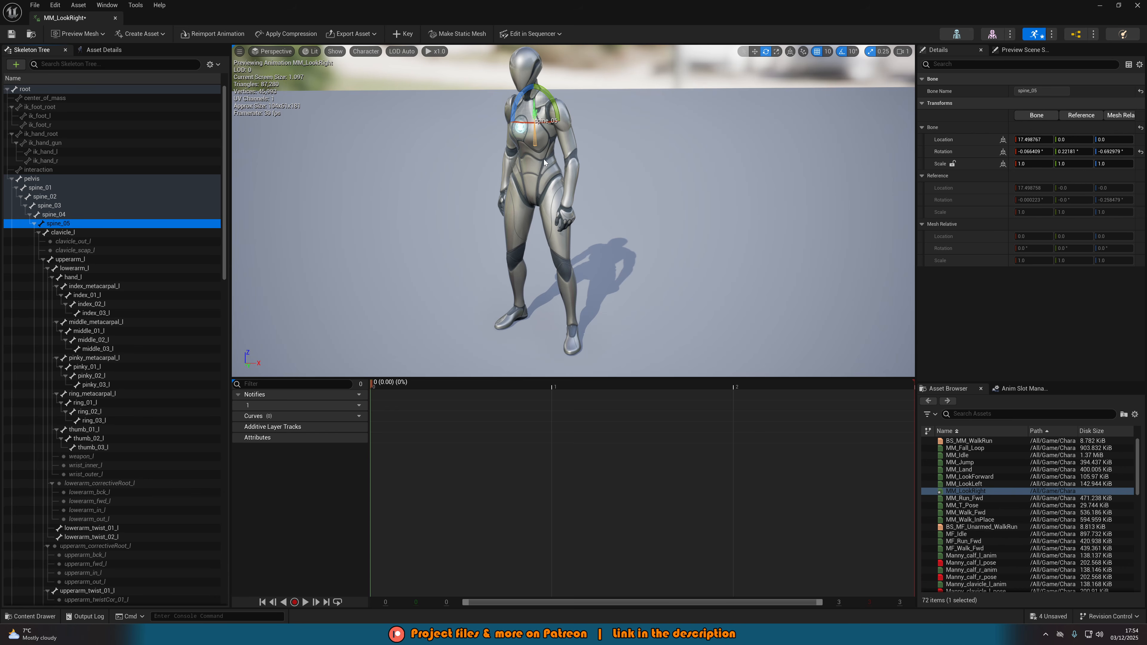
Step: Rotate the spine_05 bone by 20° and turn the neck_01 bone towards the character's right
left_click_drag(549, 120, 518, 121)
scroll(132, 416, "down", 9)
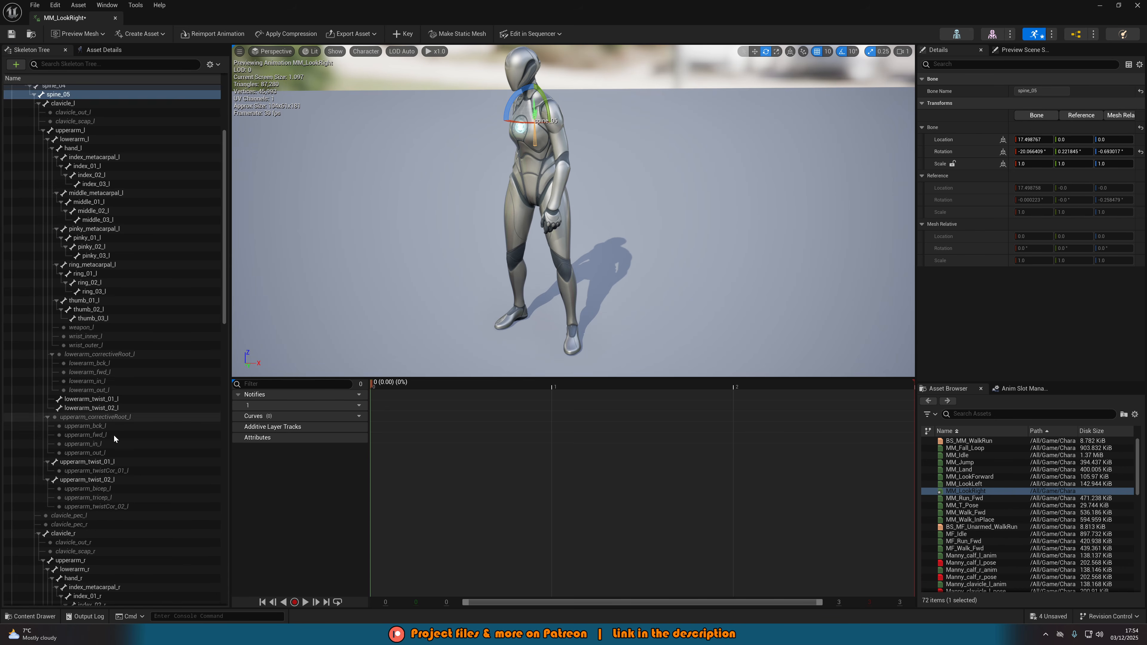
scroll(85, 473, "down", 15)
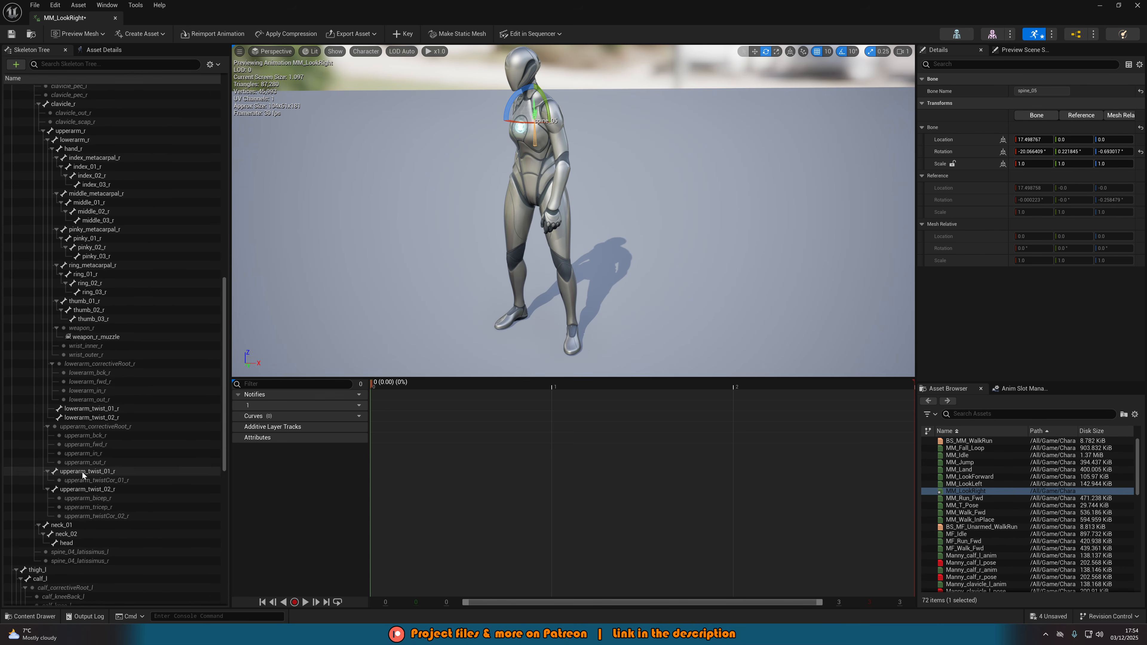
left_click(63, 439)
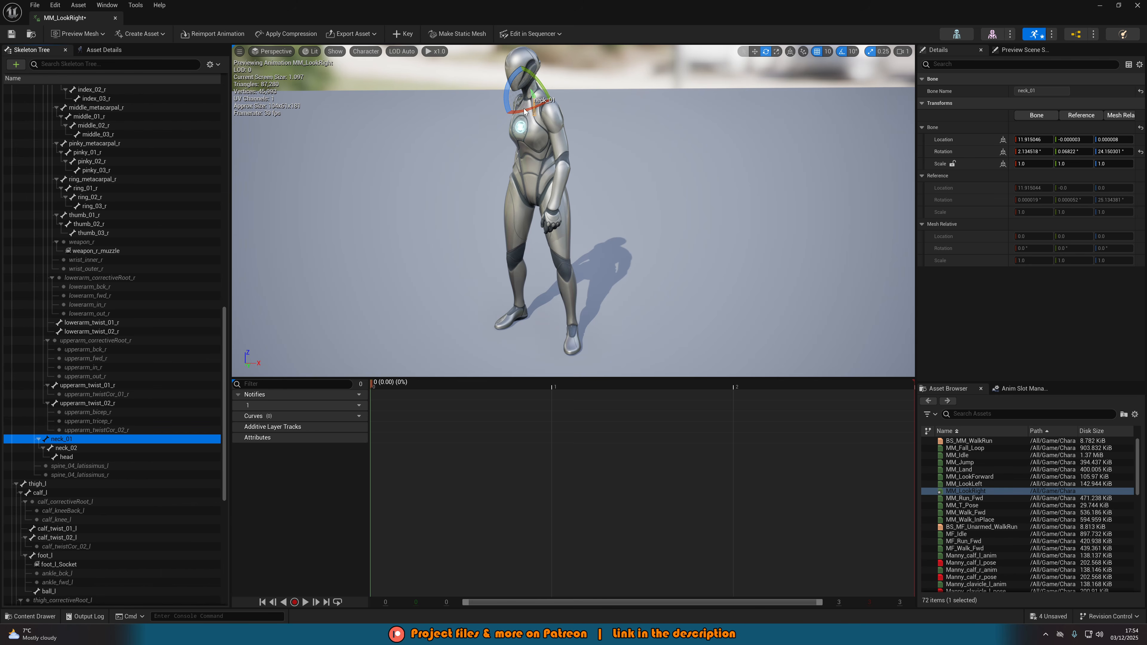
mouse_move(523, 111)
left_mouse_down()
mouse_move(492, 114)
mouse_move(514, 105)
left_mouse_up()
Step: Rotate the neck_02 and head bones towards the character's right, turning the head by 10°
left_click(100, 449)
left_click(80, 456)
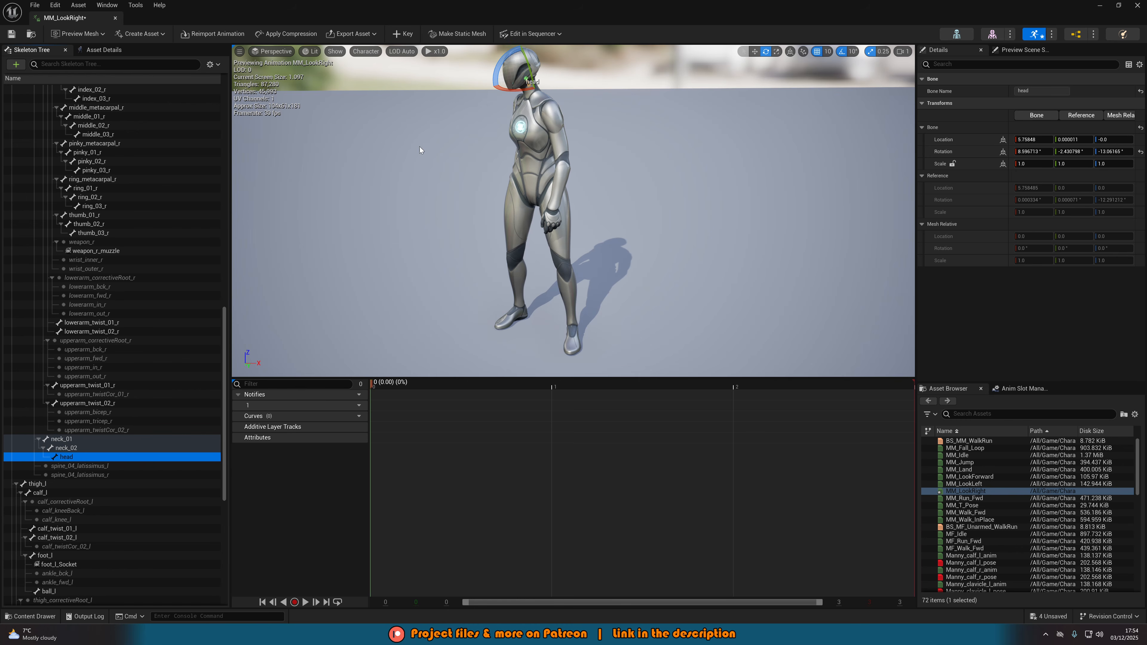
left_click_drag(516, 90, 504, 95)
key("d")
right_click_drag(504, 95, 352, 97)
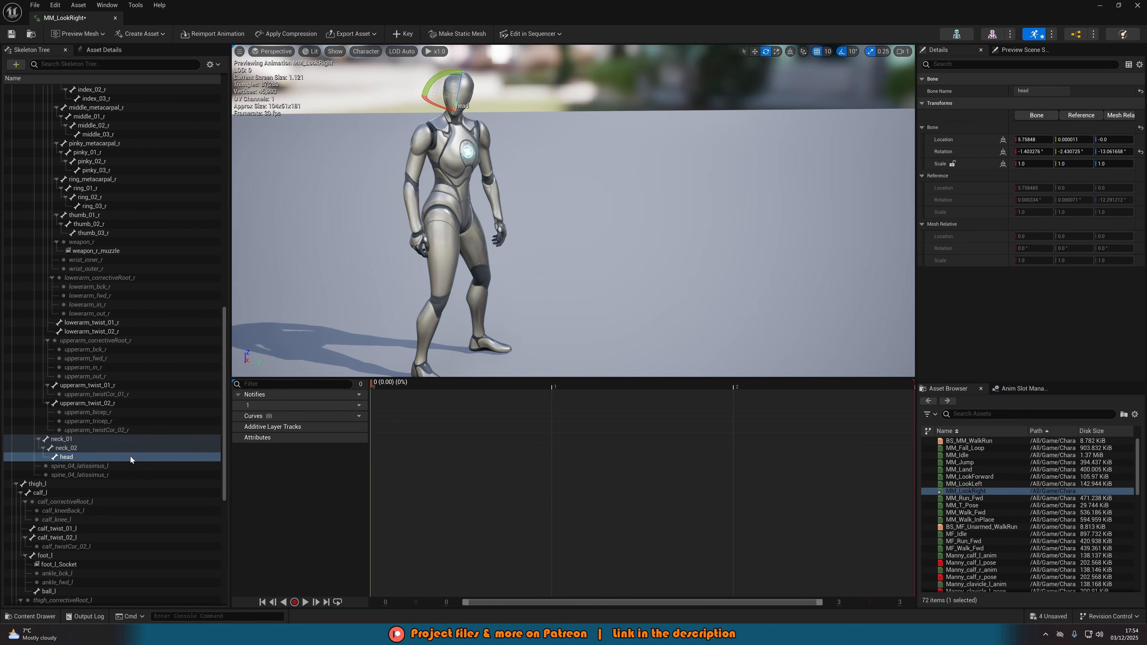
Step: Select all bones in the skeleton, add a key for them at frame 0, save MM_LookRight and close it
left_click(96, 456)
key("ctrl+a")
left_click(402, 34)
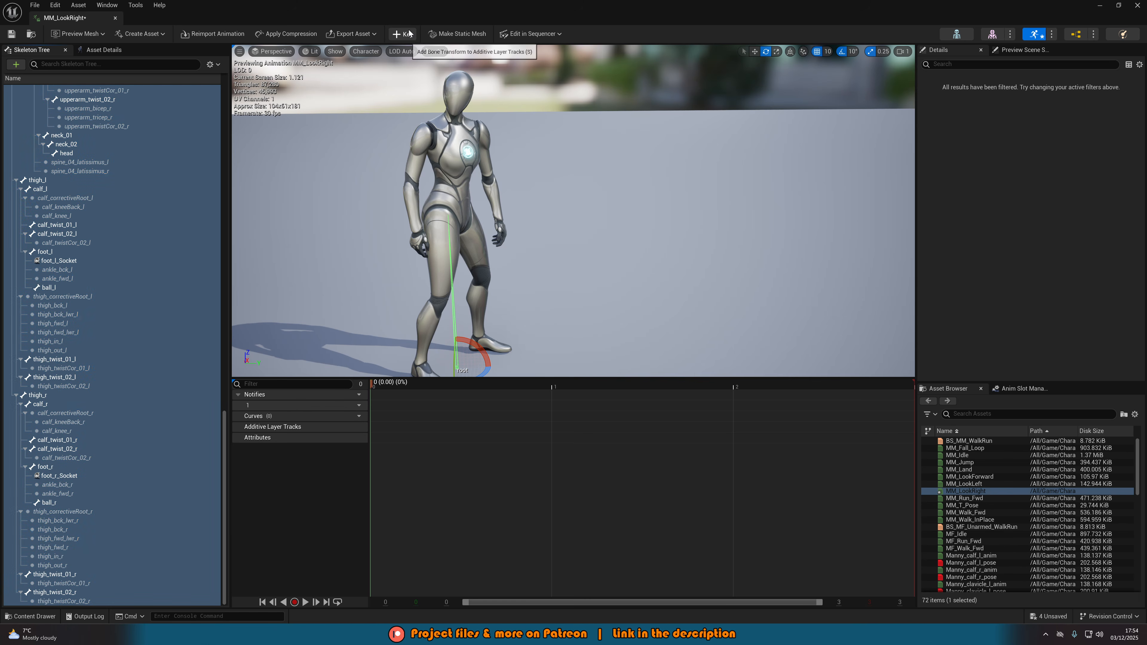
left_click(11, 35)
middle_click(49, 19)
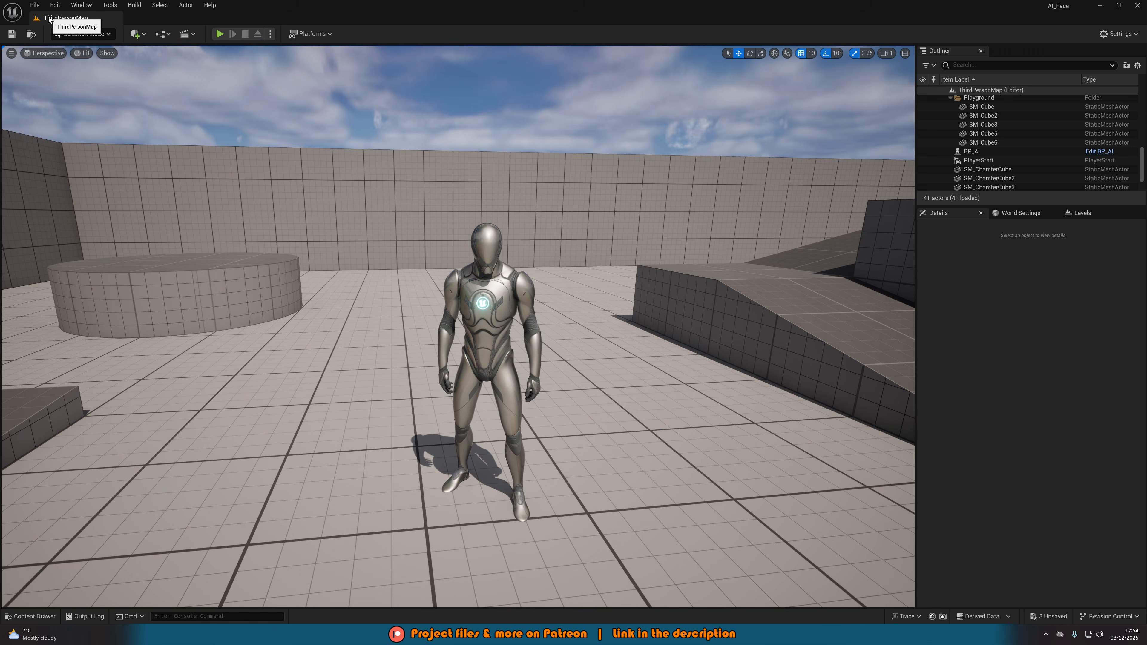
Step: Open MM_LookForward, MM_LookLeft and MM_LookRight together to compare their poses, and close them
key("ctrl+space")
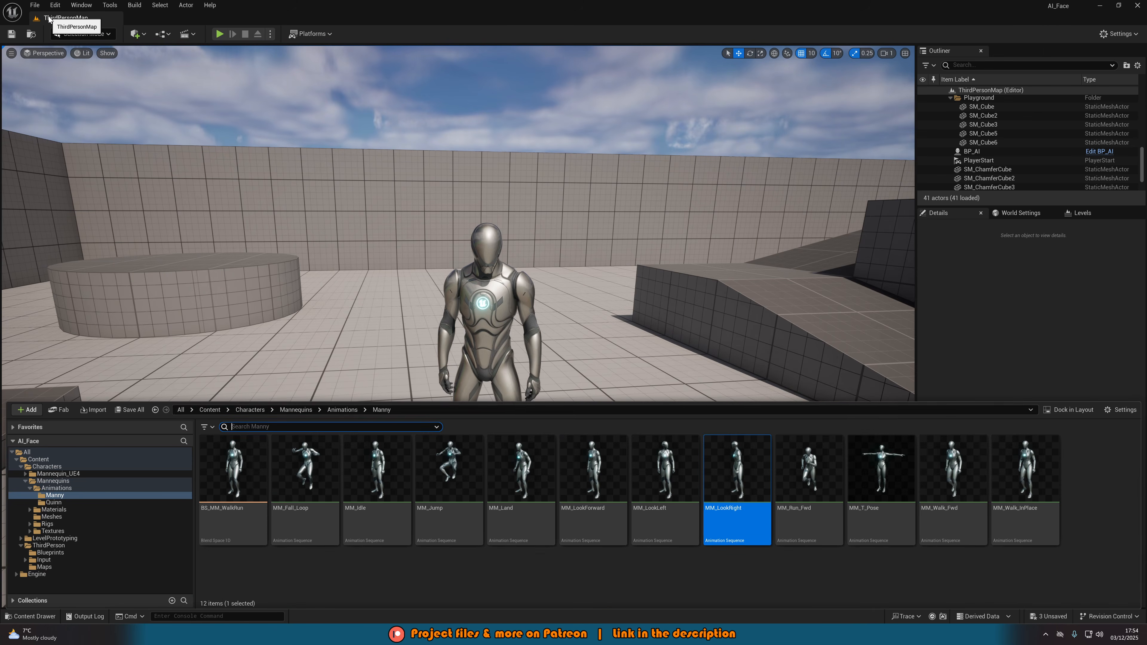
left_click(606, 486, "shift")
double_click(606, 485)
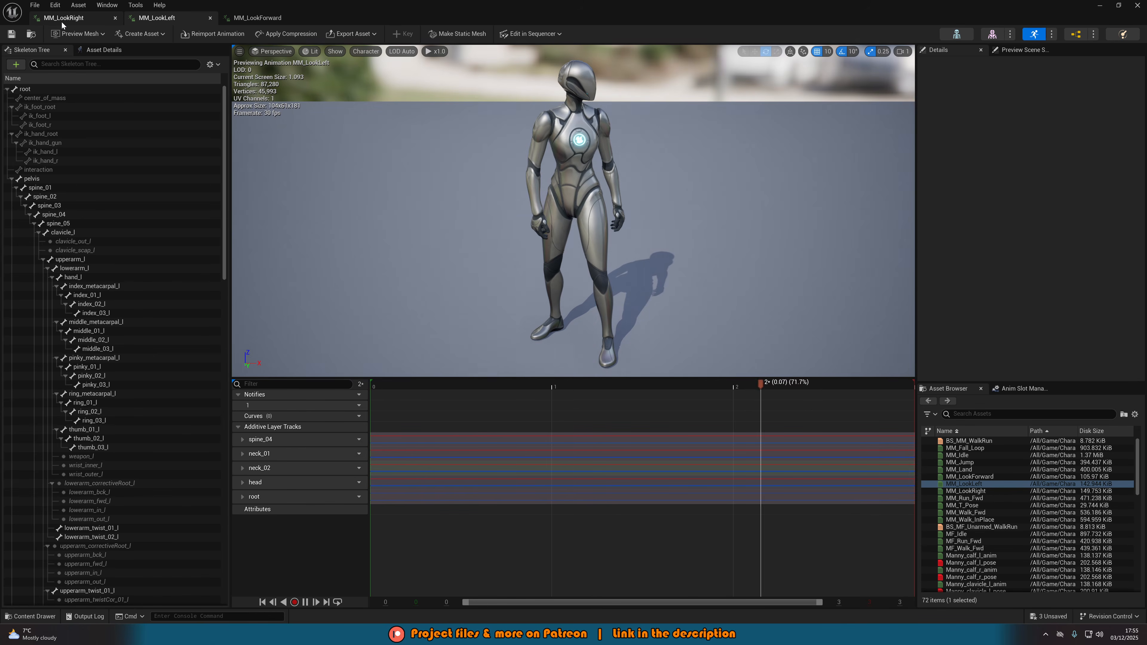
left_click(61, 21)
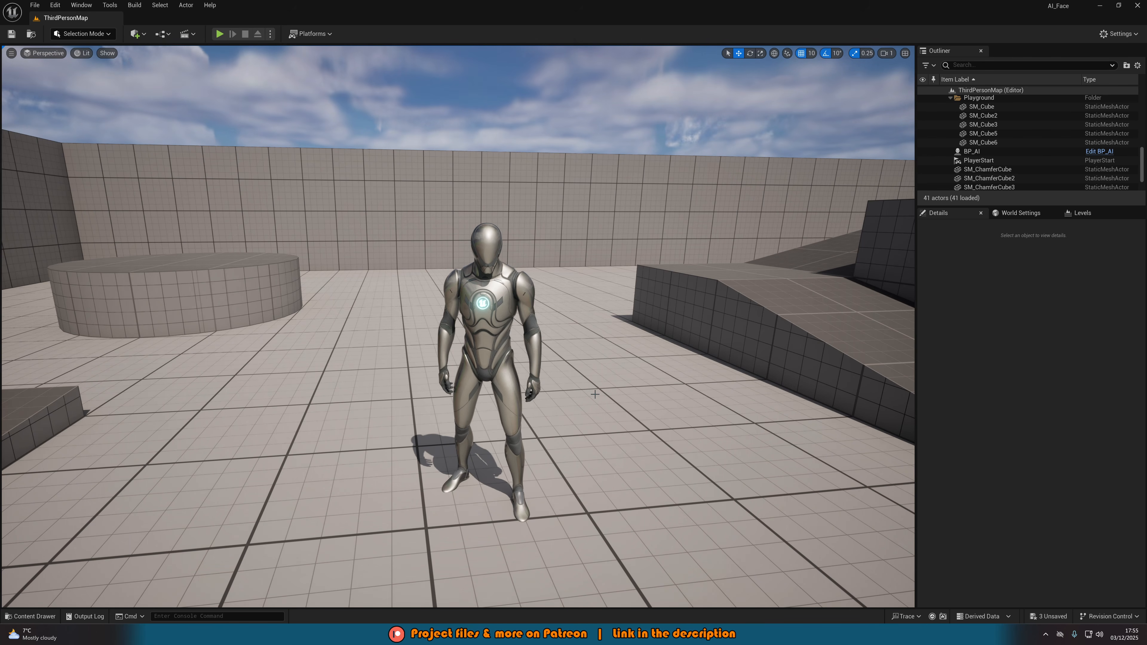
Step: Create an Aim Offset 1D asset in the Manny folder using the SK_Mannequin skeleton
key("ctrl+space")
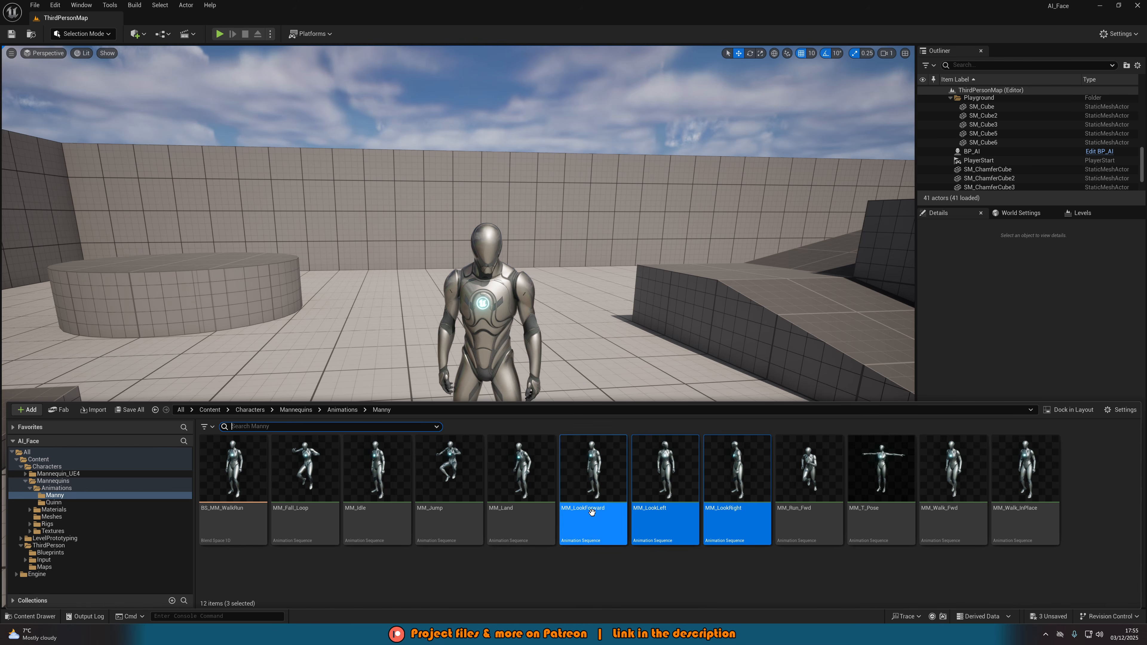
right_click(585, 565)
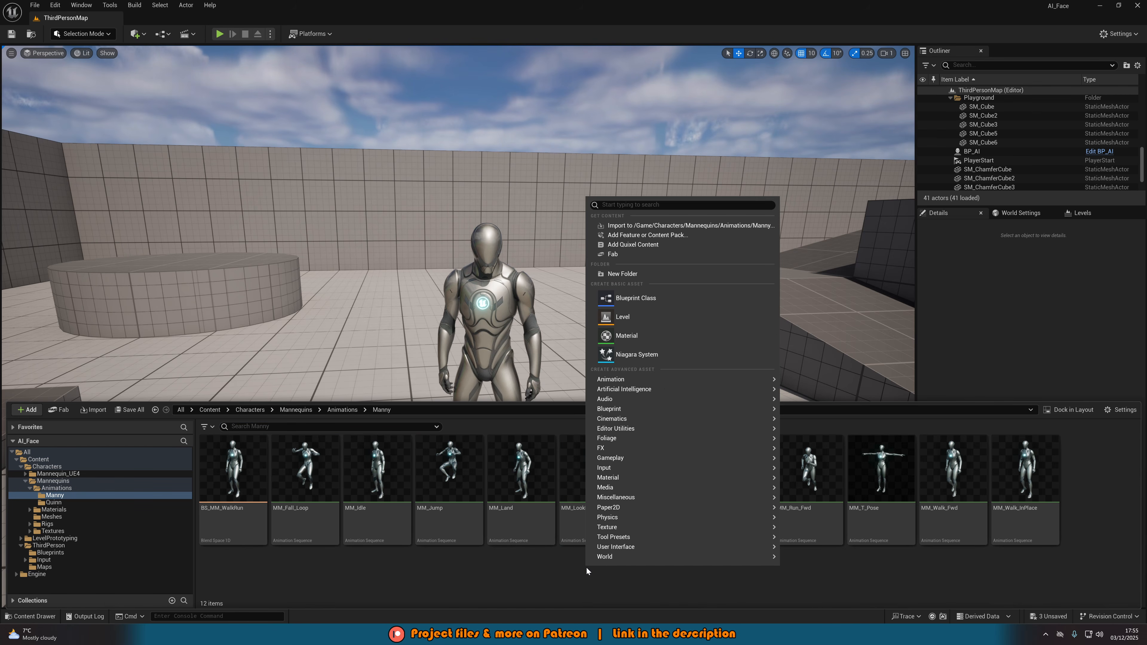
mouse_move(753, 378)
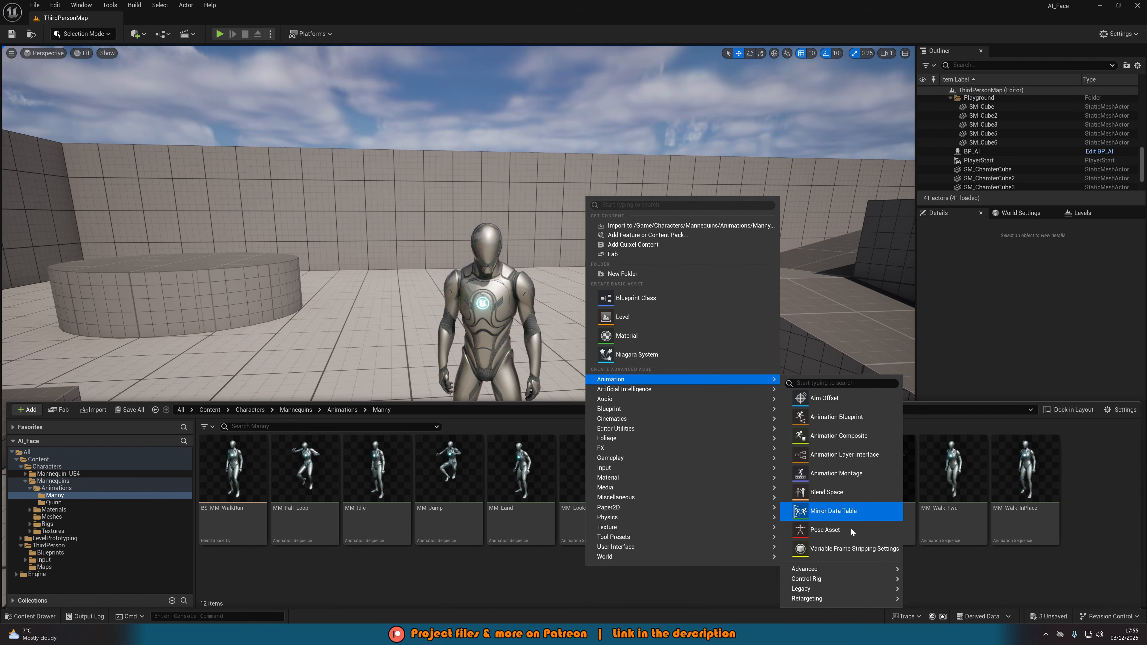
mouse_move(833, 588)
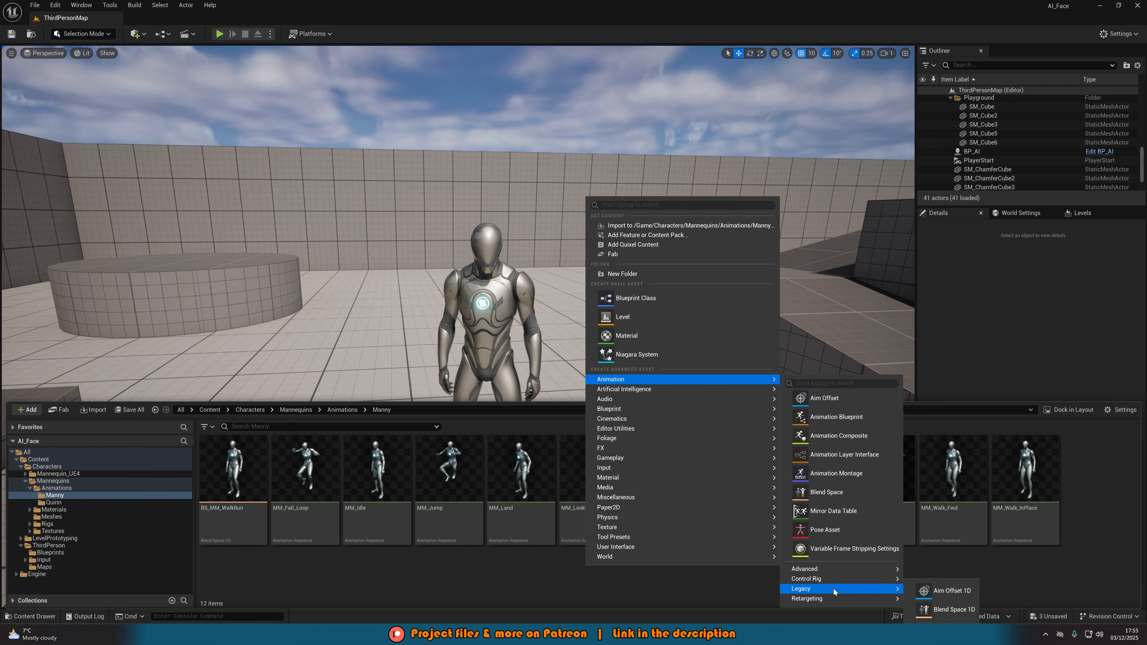
left_click(952, 592)
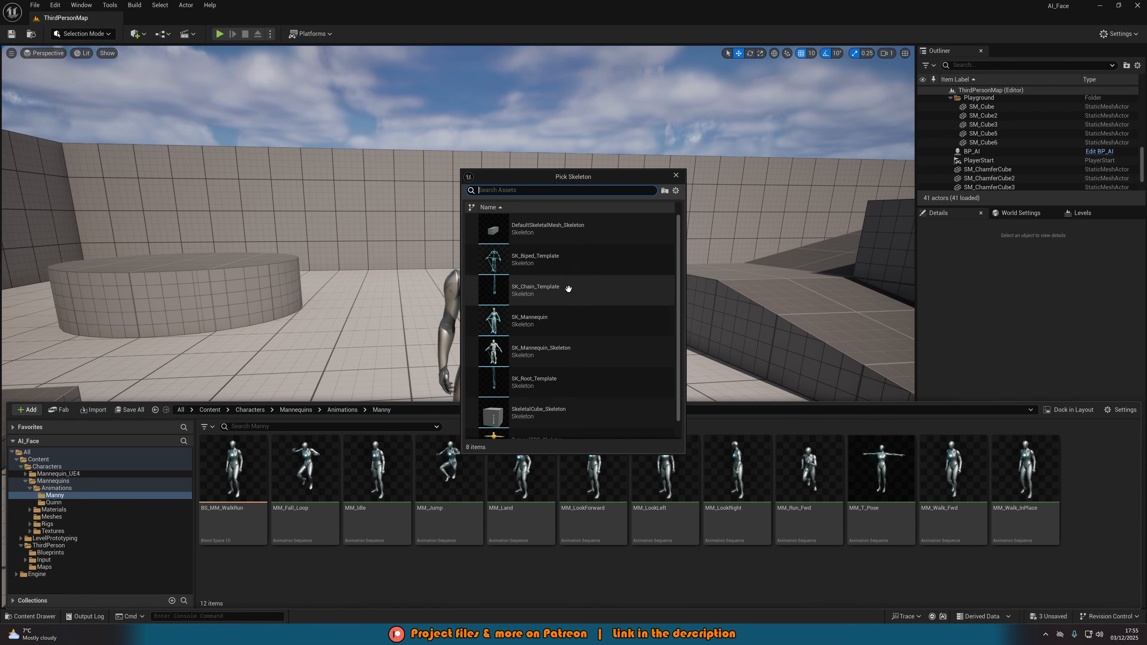
left_click(595, 320)
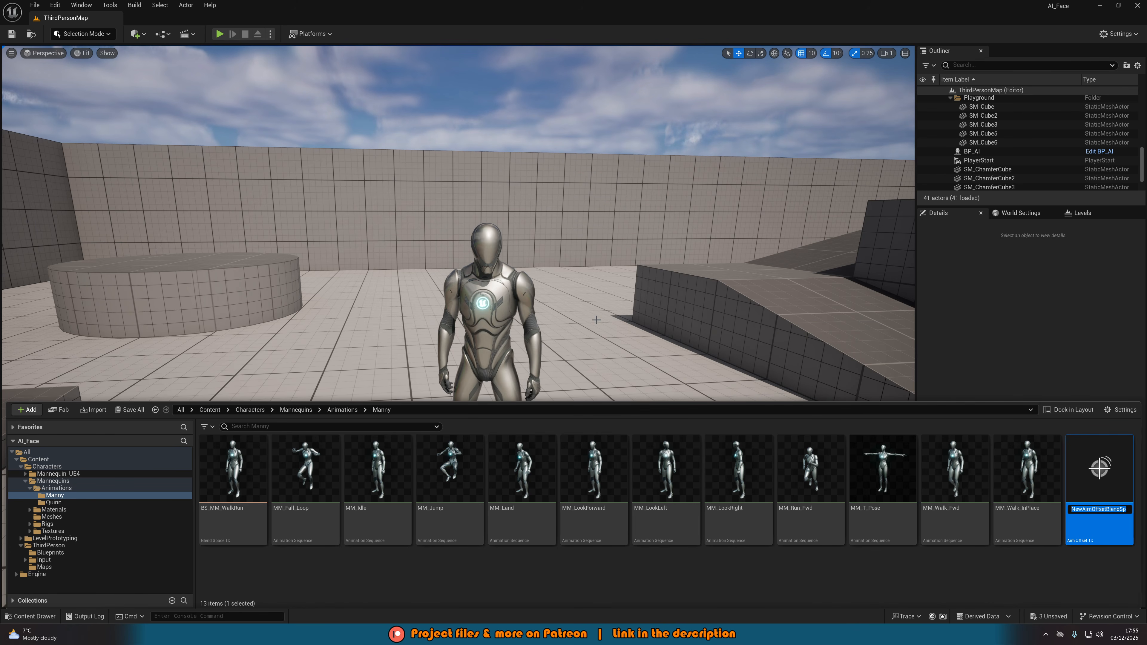
Step: Name the aim offset AO_Looking and open it for editing
type("AO")
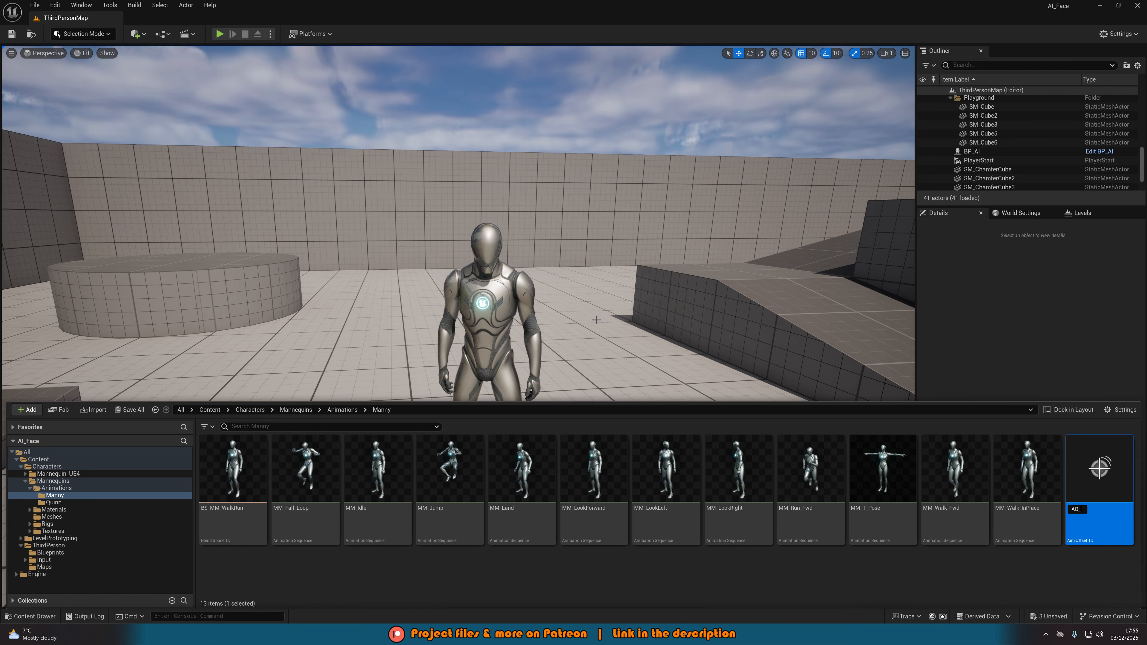
type("_Loo")
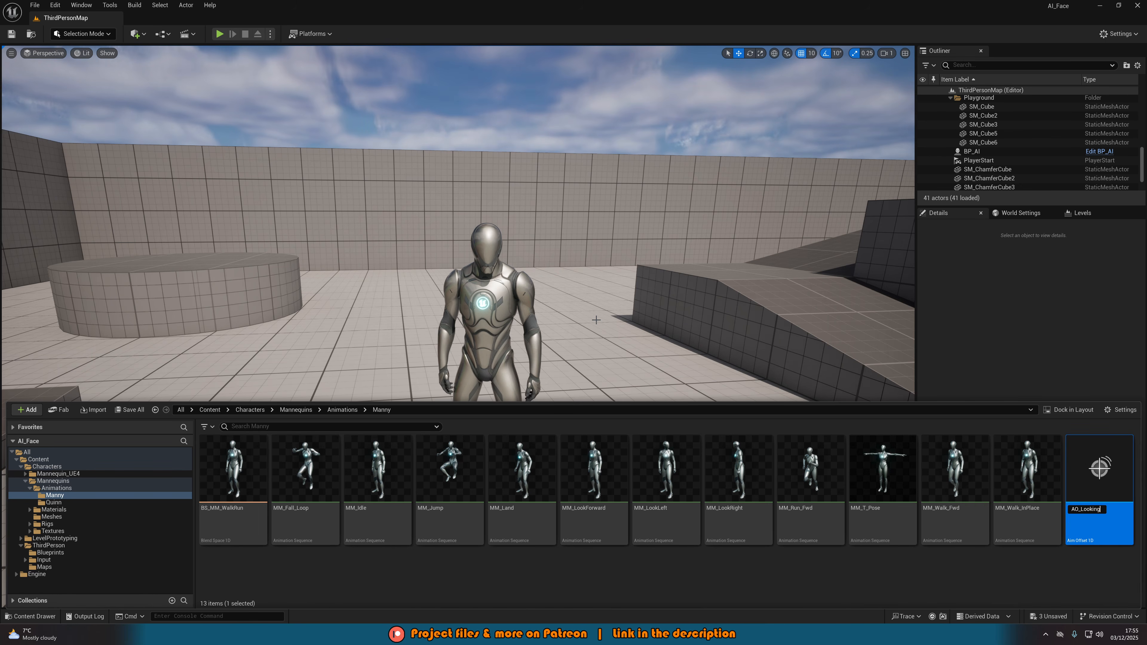
type("king")
key("Return")
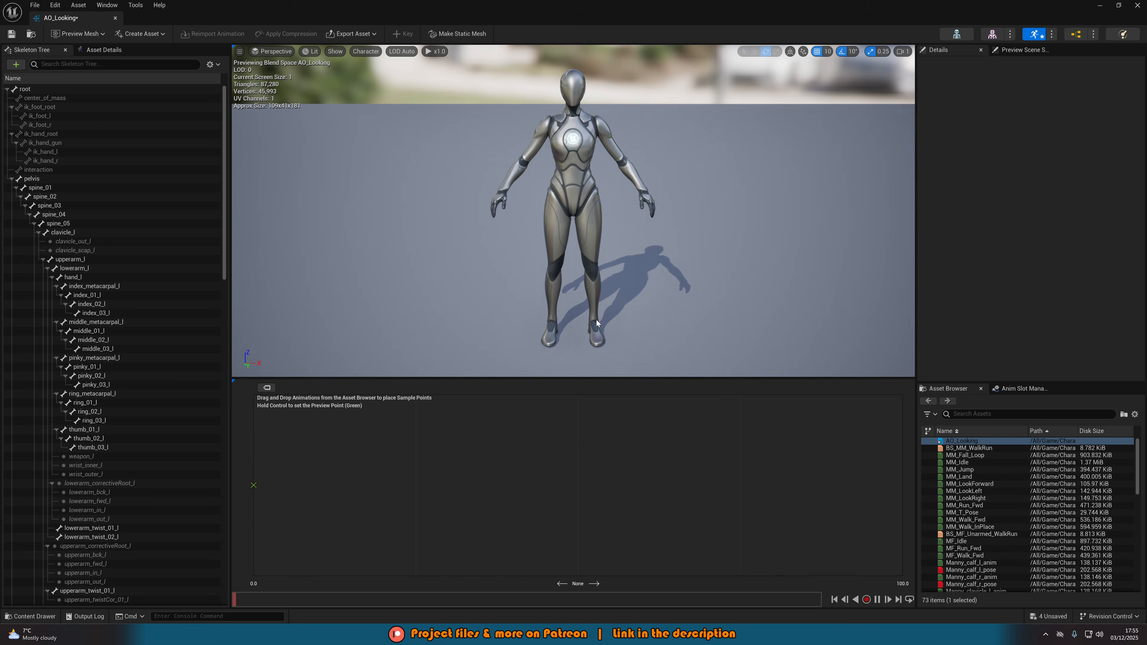
Step: Name the horizontal axis Yaw, set its range from -180 to 180 and enable Snap to Grid
left_click(100, 49)
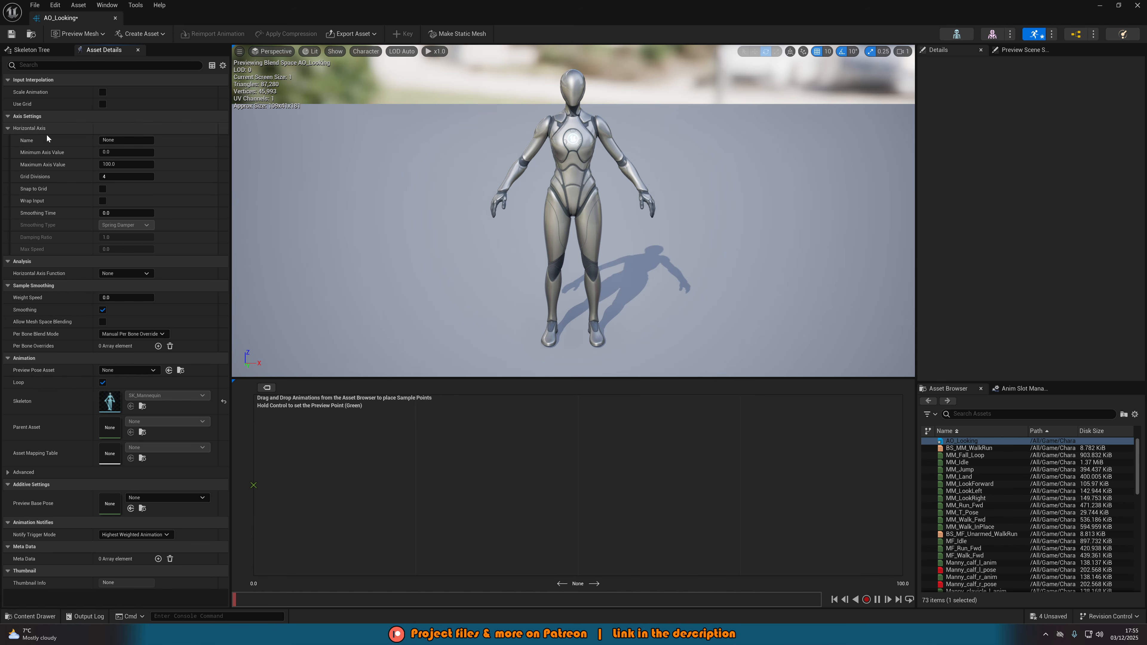
left_click(118, 138)
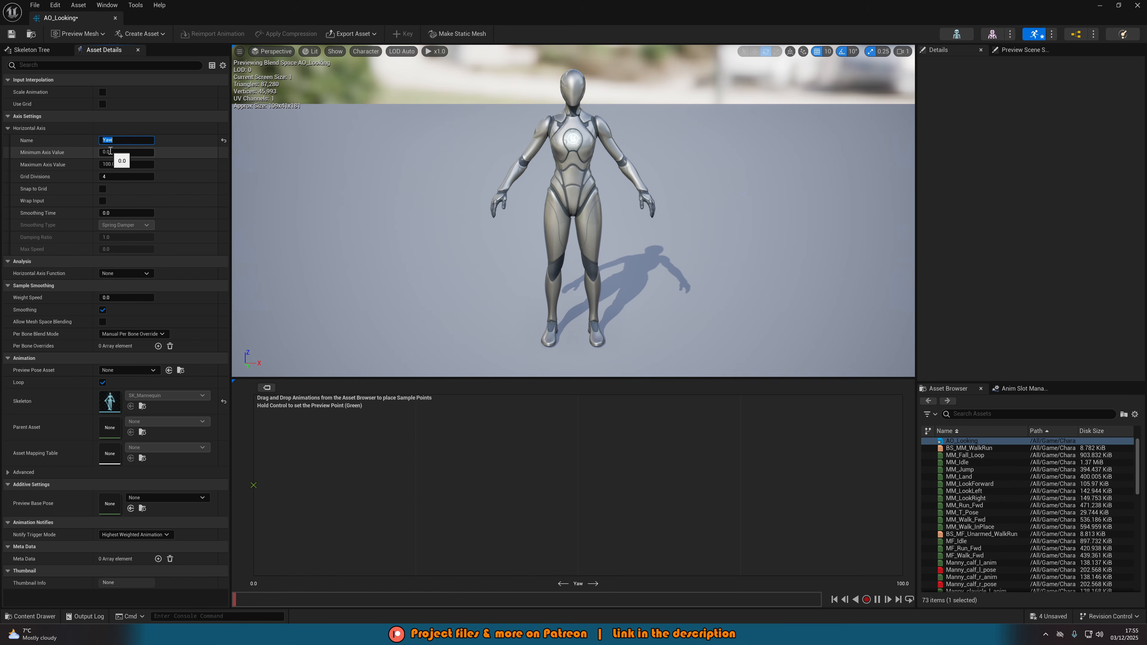
double_click(110, 151)
type("-180")
key("Tab")
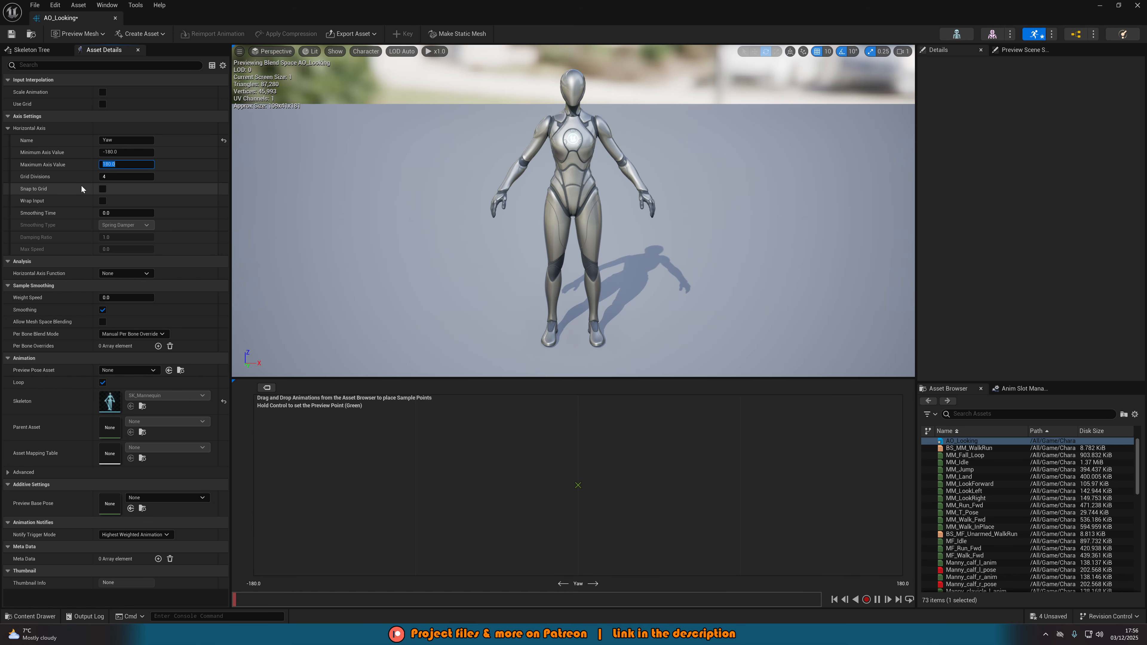
left_click(102, 190)
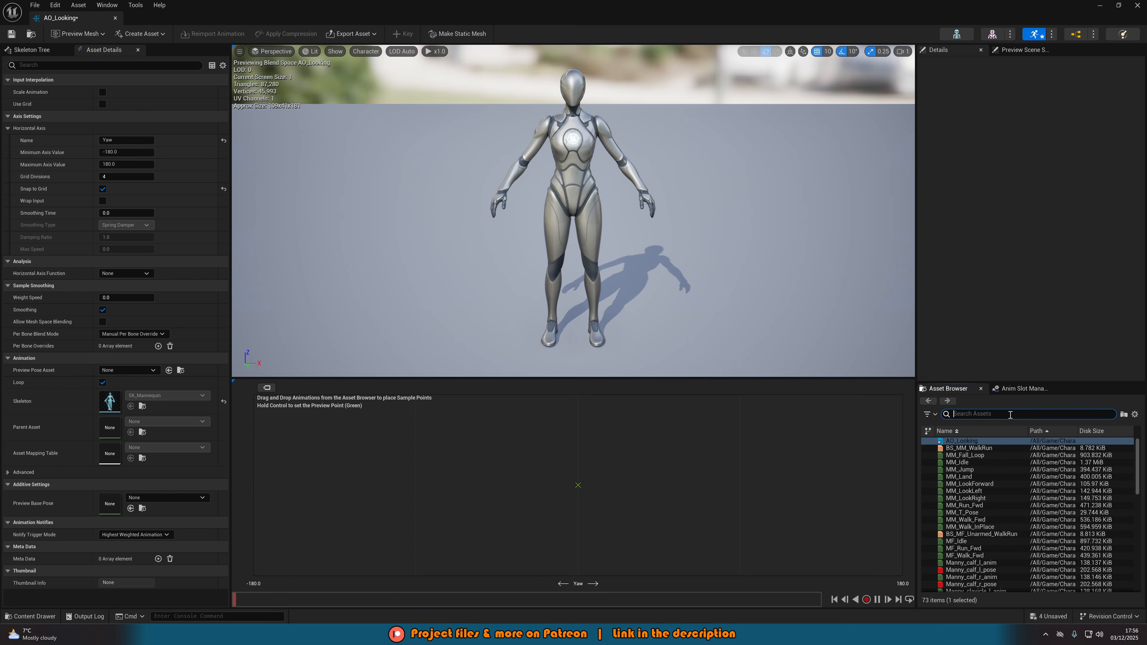
Step: Filter the assets by "look" and place MM_LookForward samples at yaw -180 and 180 and MM_LookLeft at yaw 0
type("look")
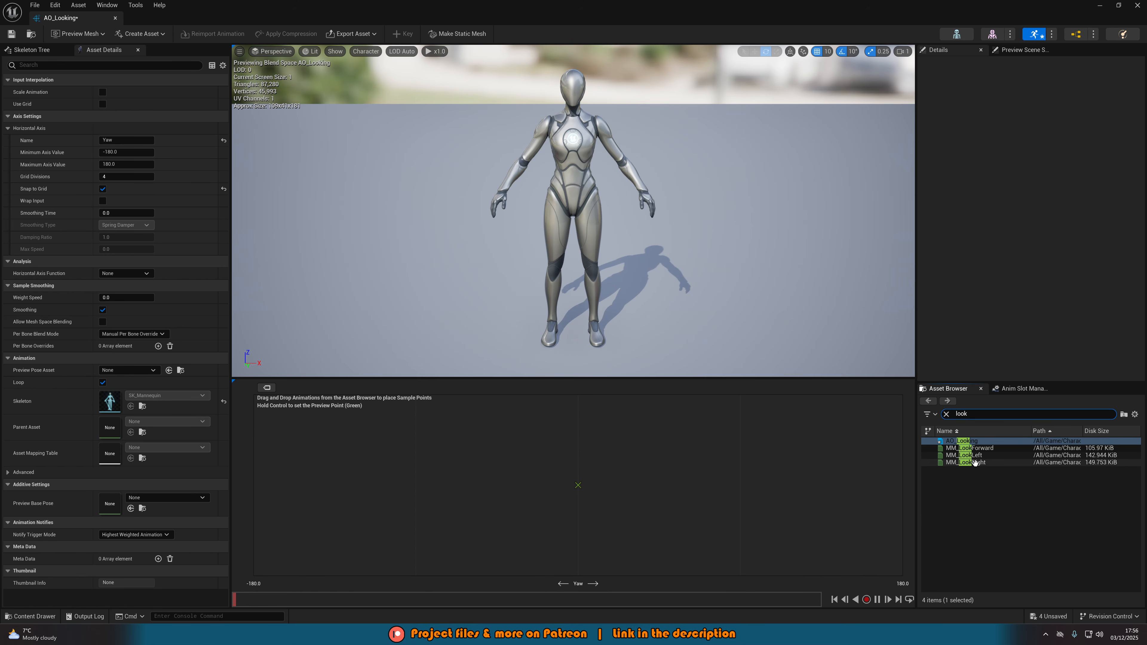
mouse_move(972, 463)
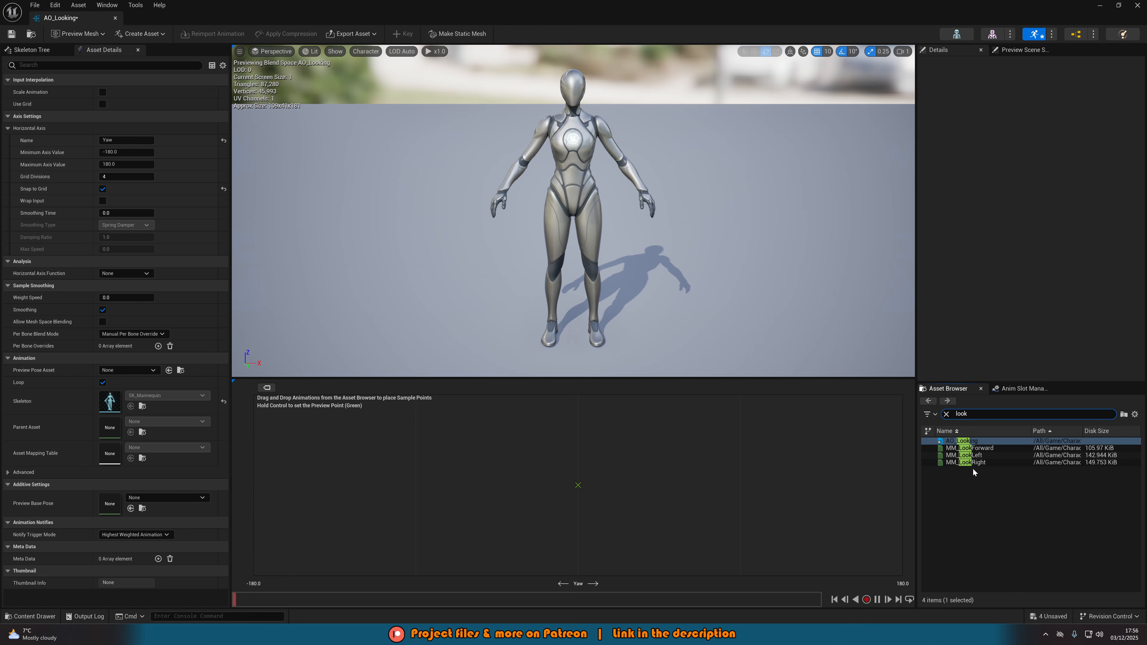
left_click_drag(970, 447, 251, 483)
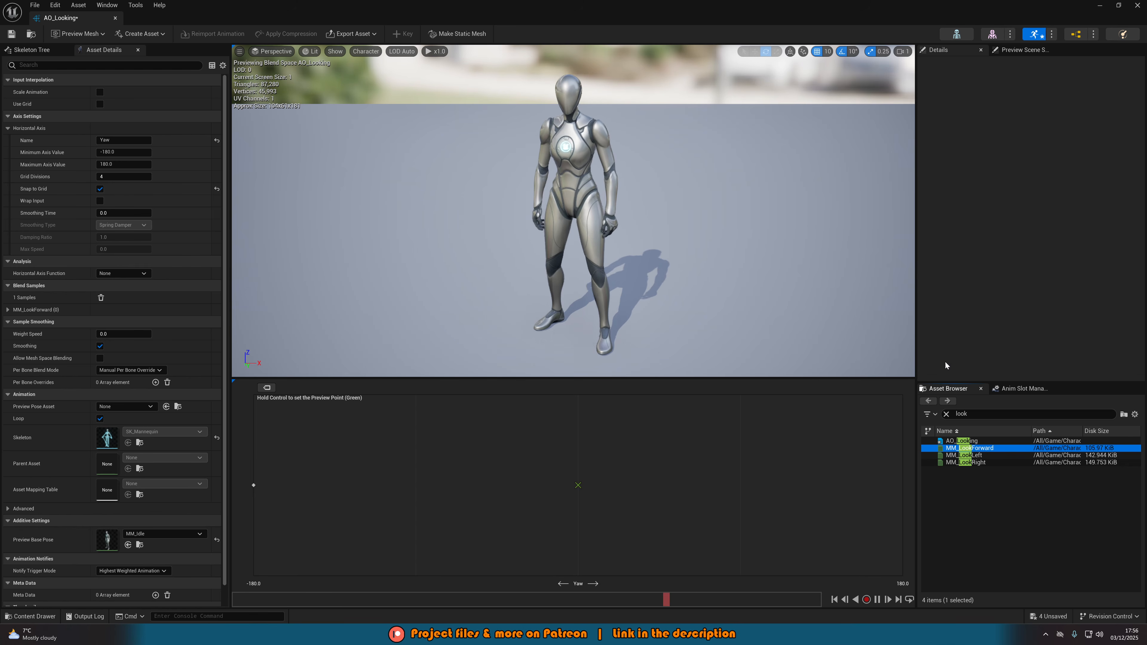
left_click_drag(963, 454, 578, 484)
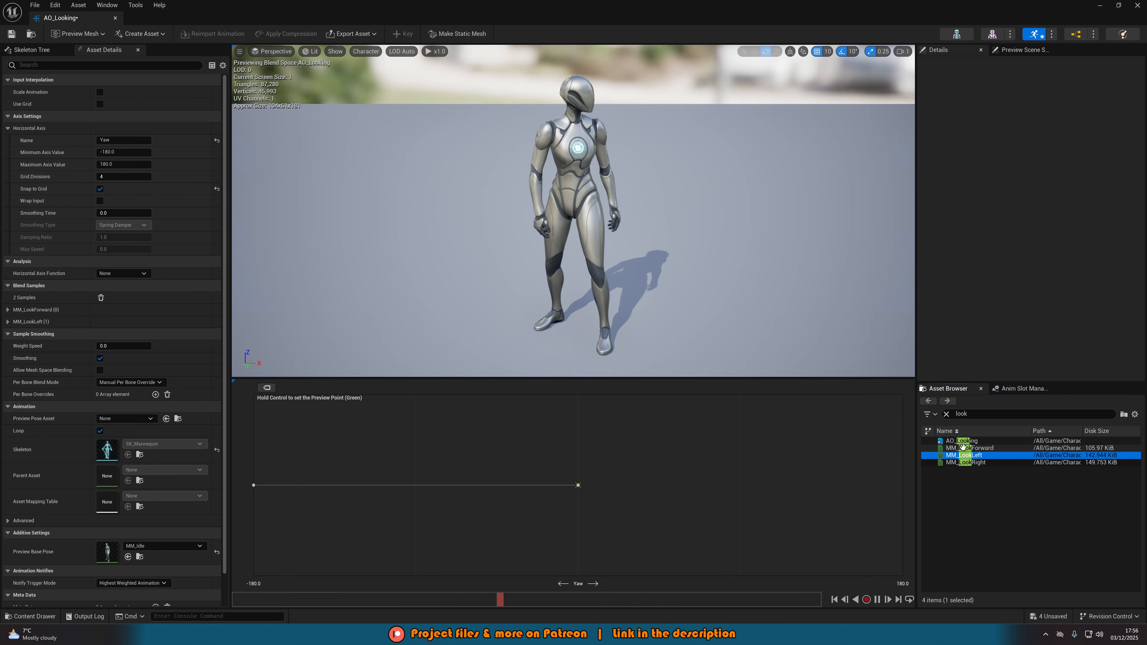
left_click_drag(979, 450, 903, 484)
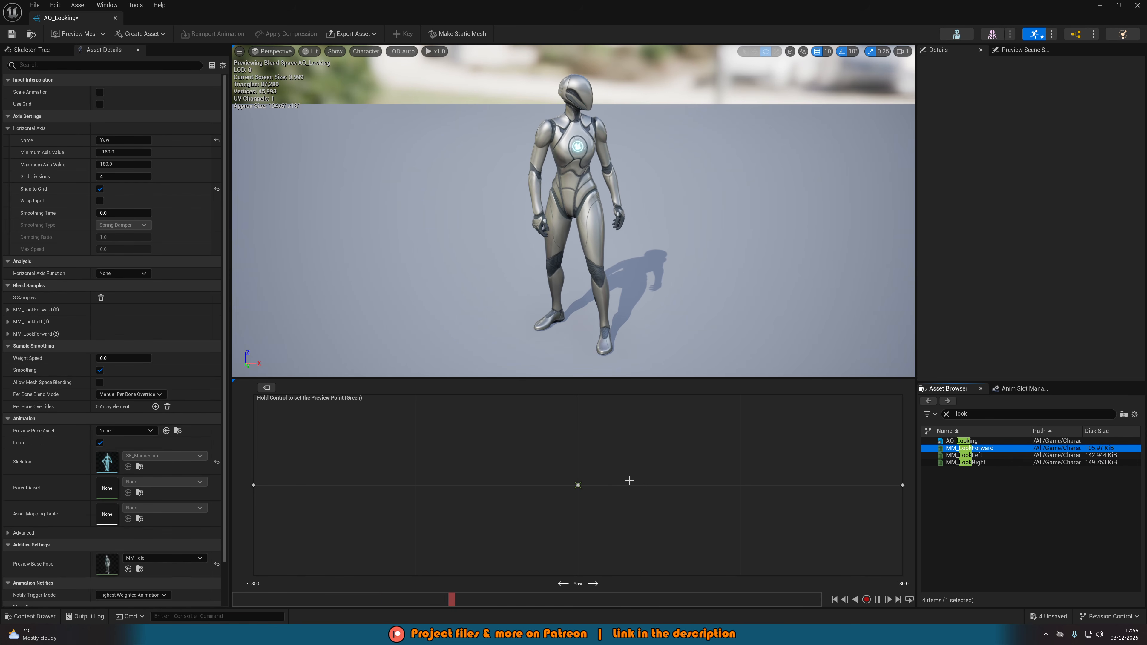
Step: Replace the sample at yaw 0 with MM_LookForward
left_click(579, 487)
key("Delete")
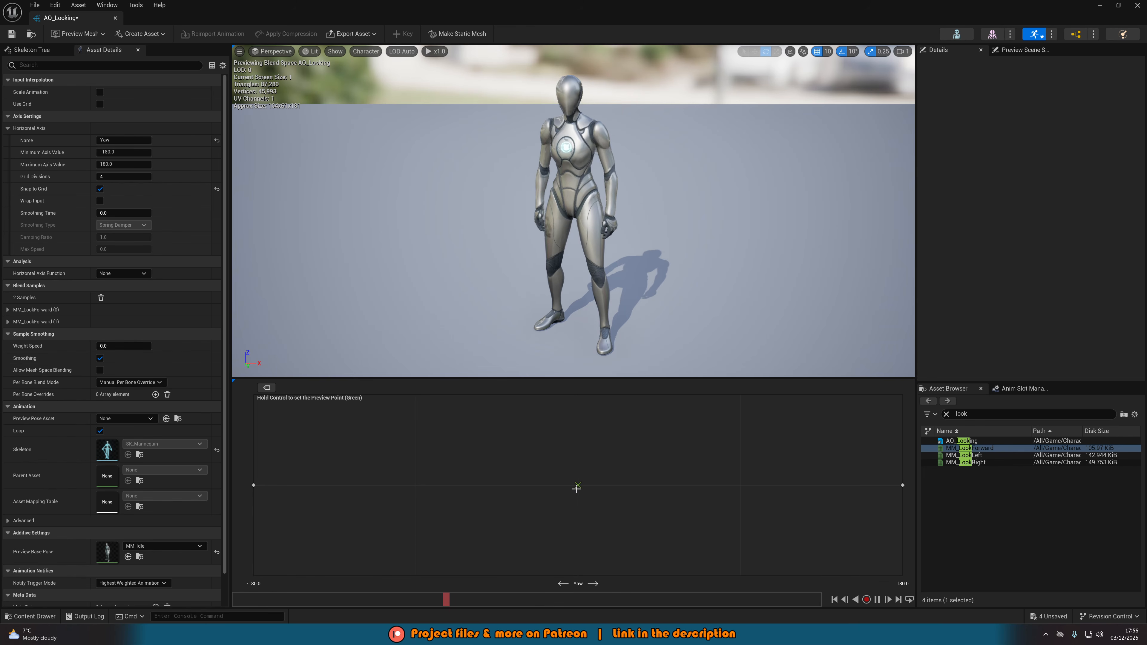
left_click_drag(1029, 445, 580, 473)
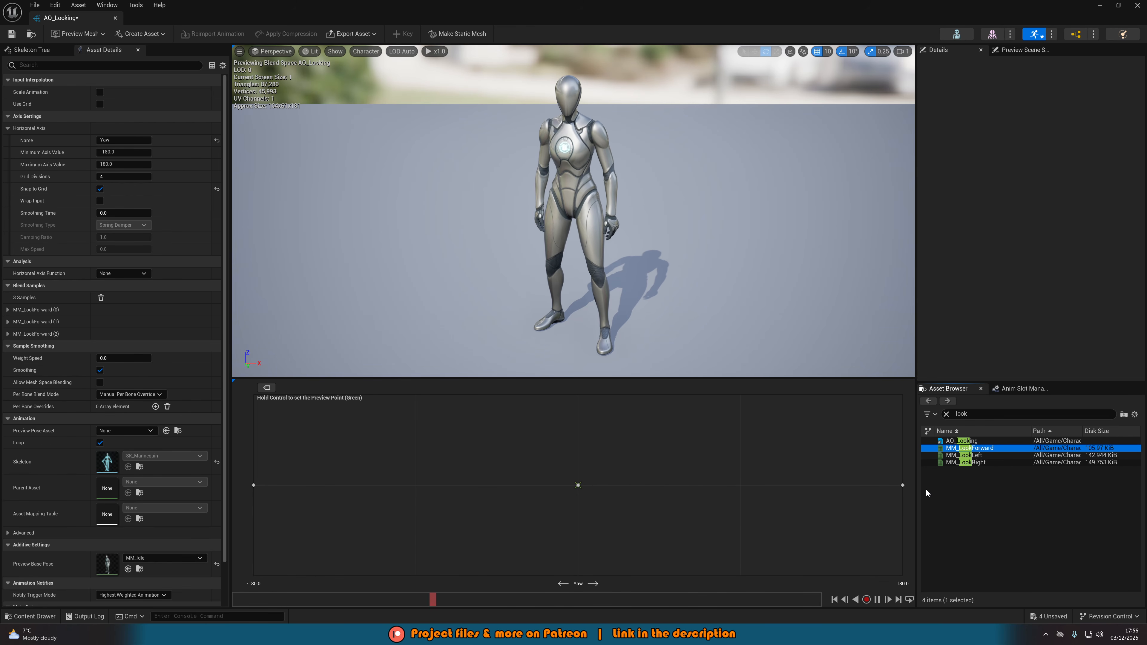
Step: Place MM_LookLeft at yaw -90 and MM_LookRight at yaw 90, and save AO_Looking
left_click_drag(966, 454, 744, 481)
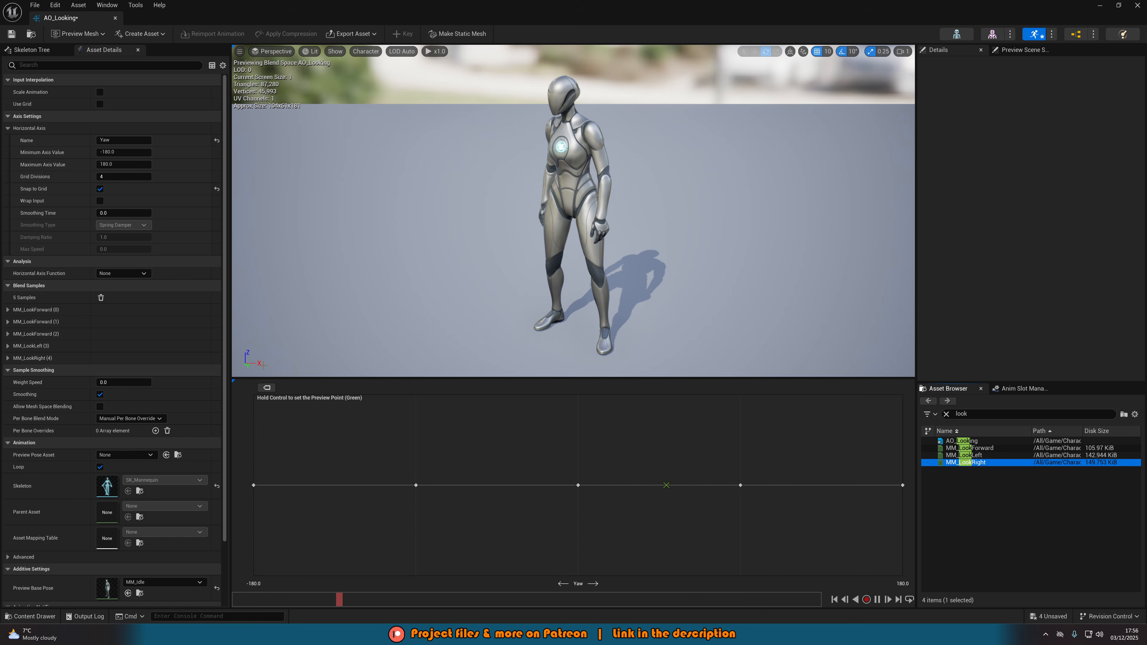
left_click(12, 34)
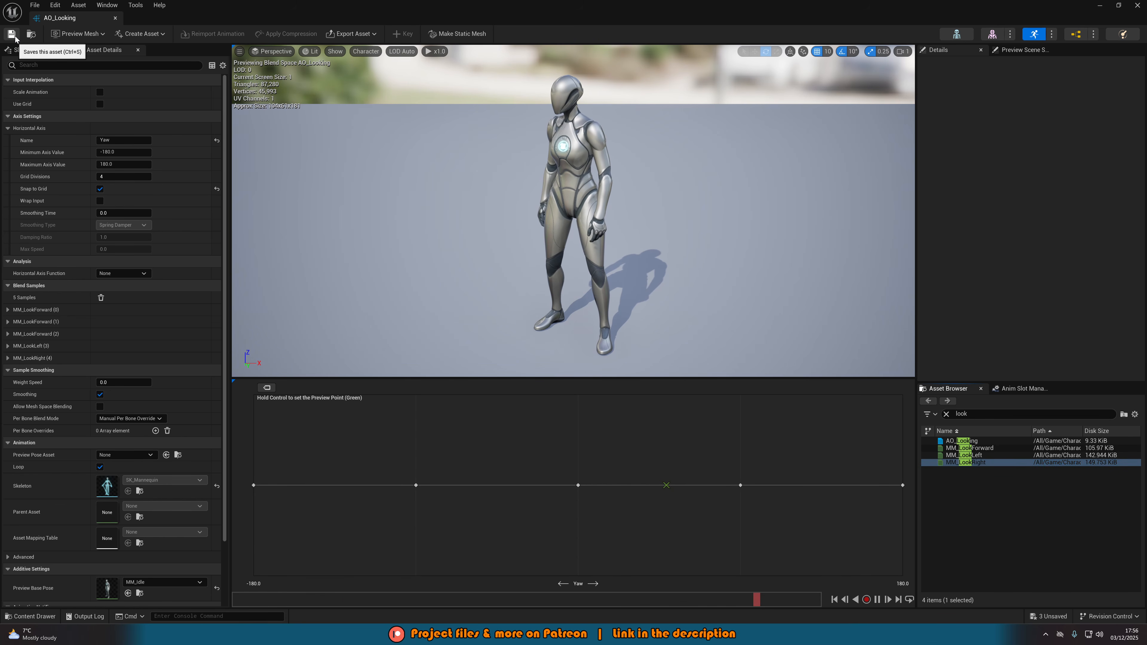
Step: Clear the asset filter and try to place the MM_Idle animation as a sample in the aim offset
scroll(90, 325, "down", 3)
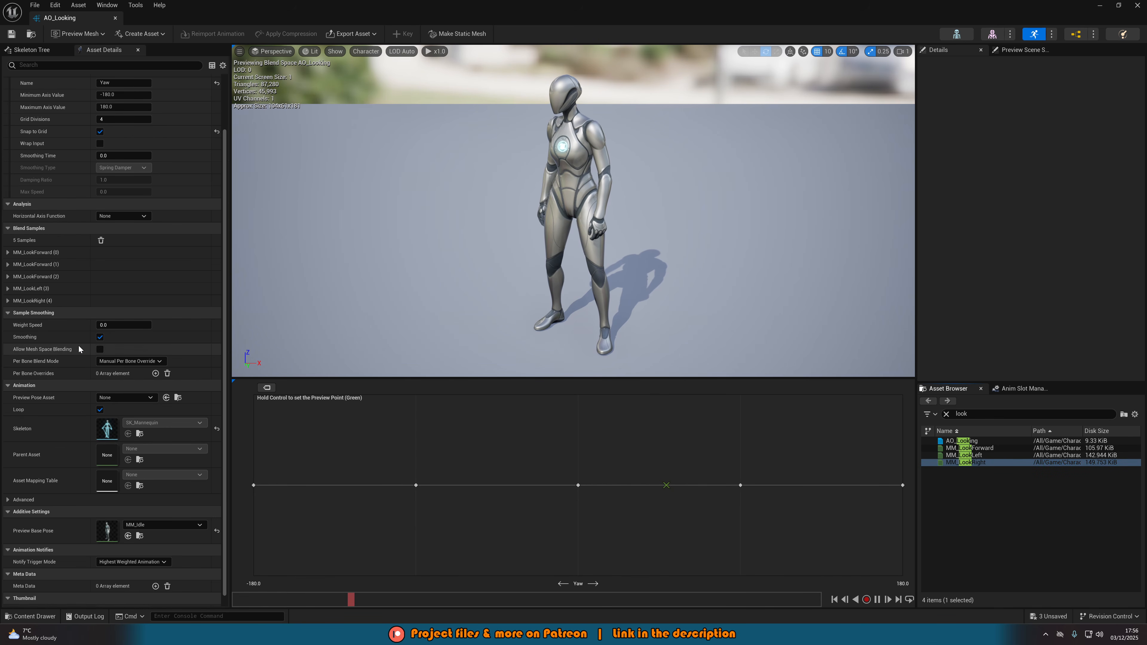
scroll(51, 402, "down", 1)
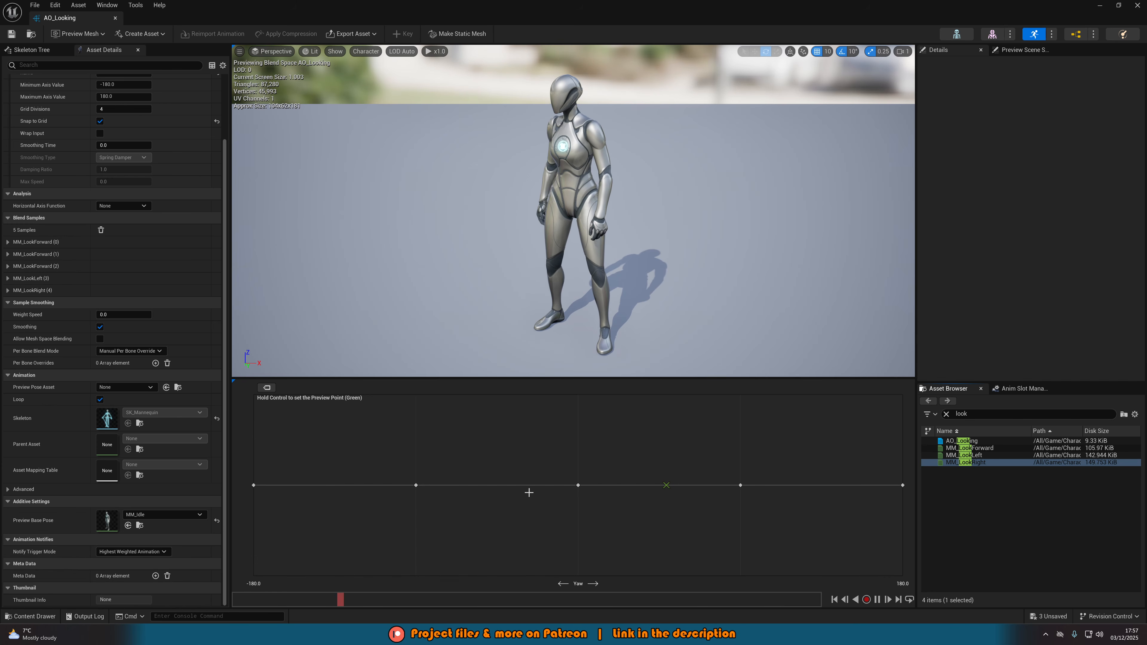
left_click(946, 414)
left_click_drag(990, 465, 574, 440)
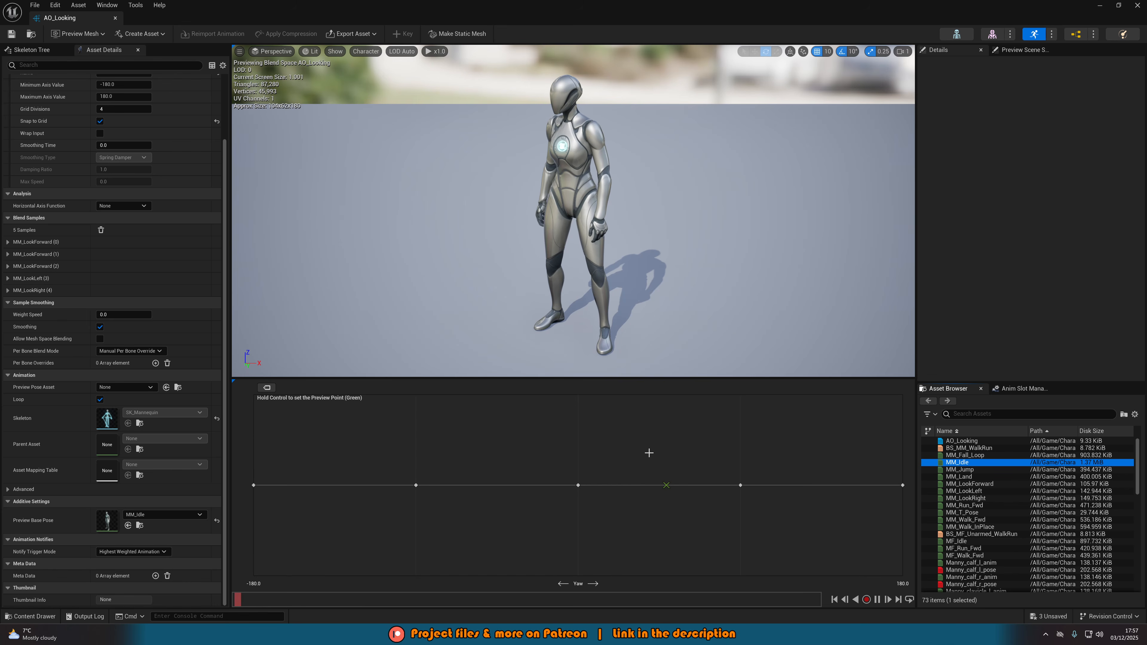
Step: Open the MM_LookForward animation from the Manny folder for inspection
key("ctrl+space")
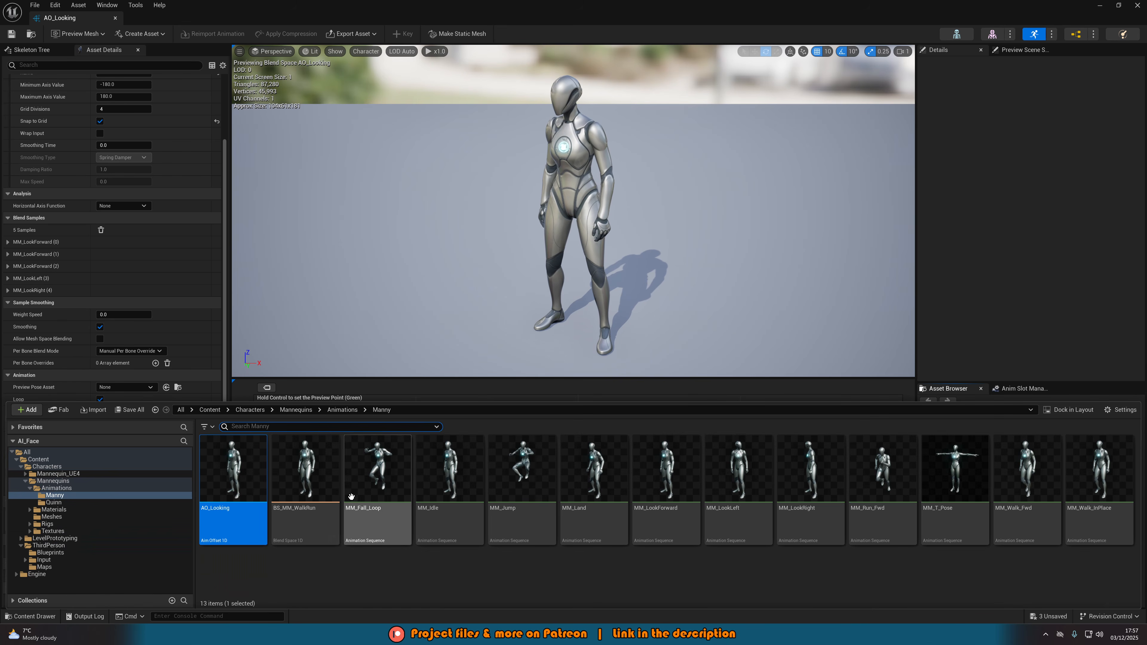
double_click(664, 472)
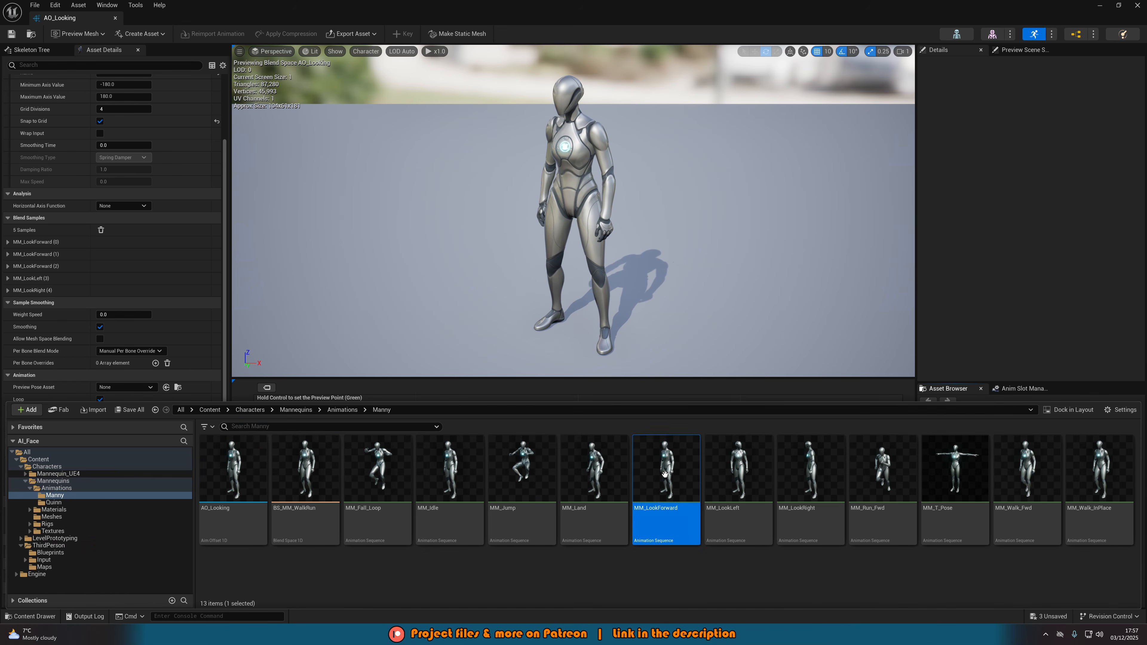
left_click(169, 364)
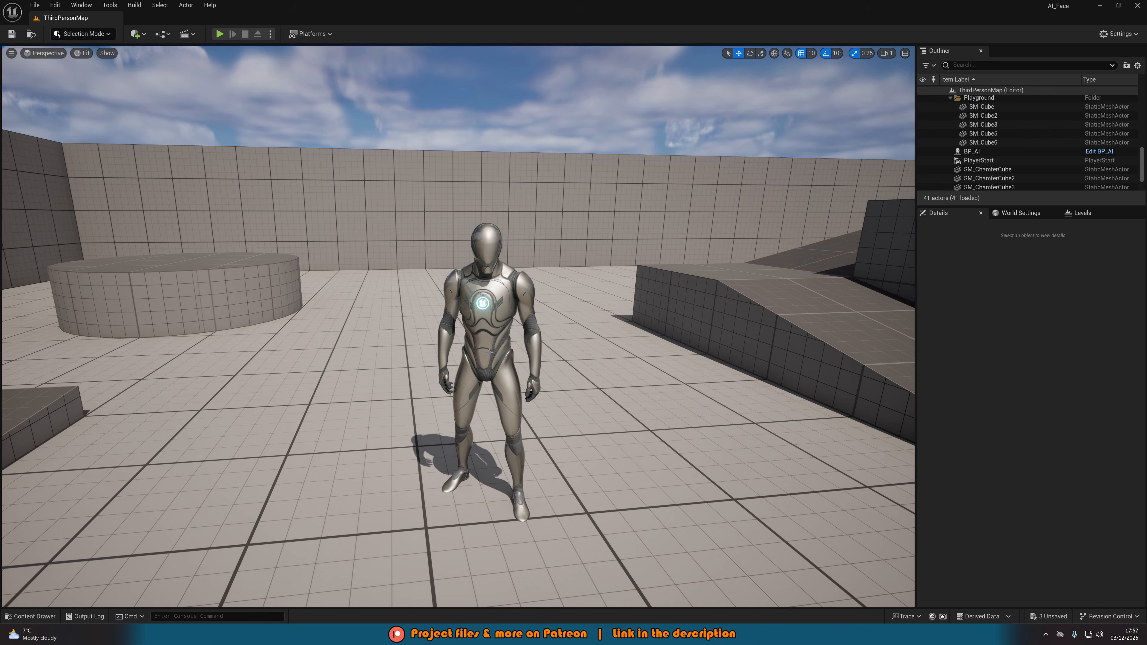
Step: Open the ABP_AI animation blueprint from the Mannequins Animations folder
key("ctrl+space")
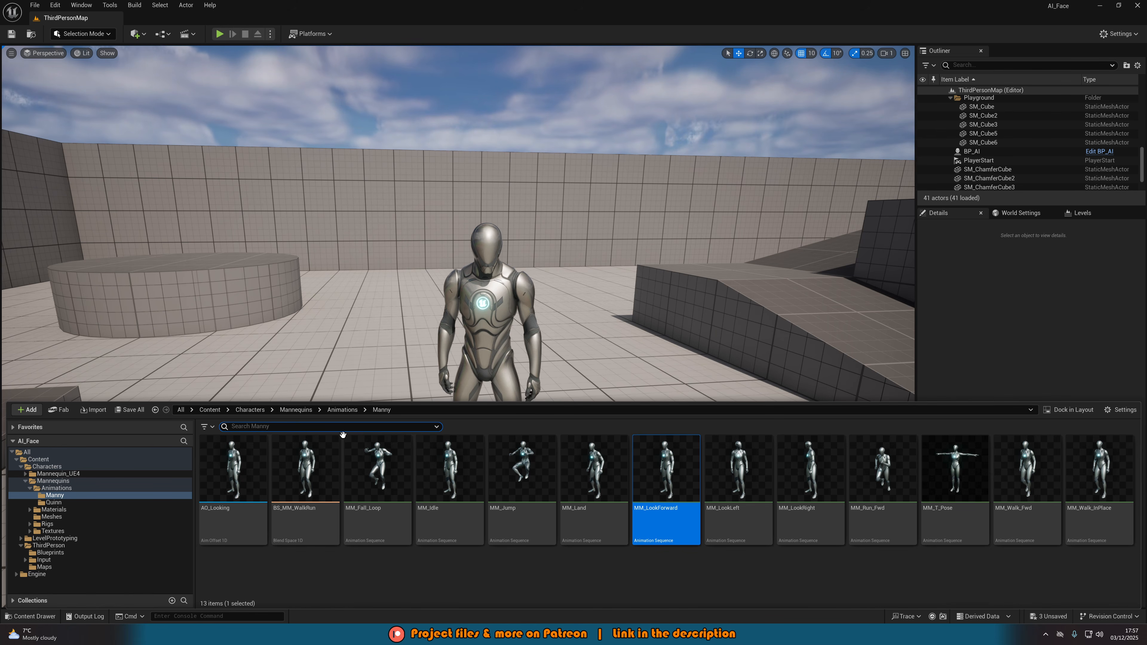
mouse_move(360, 465)
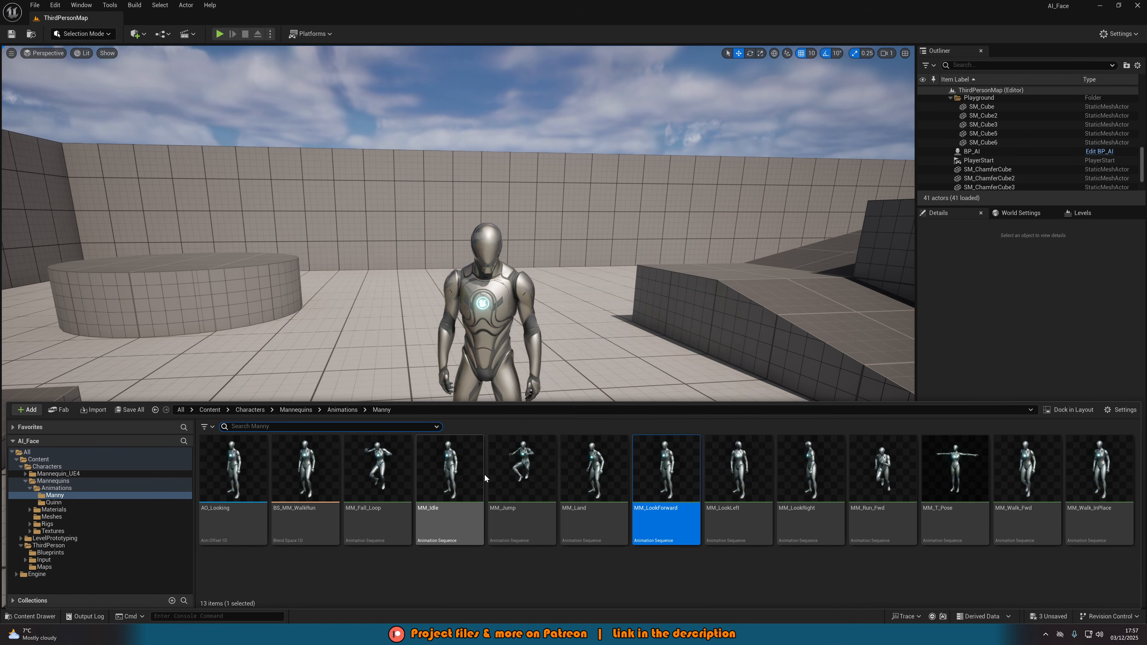
mouse_move(485, 484)
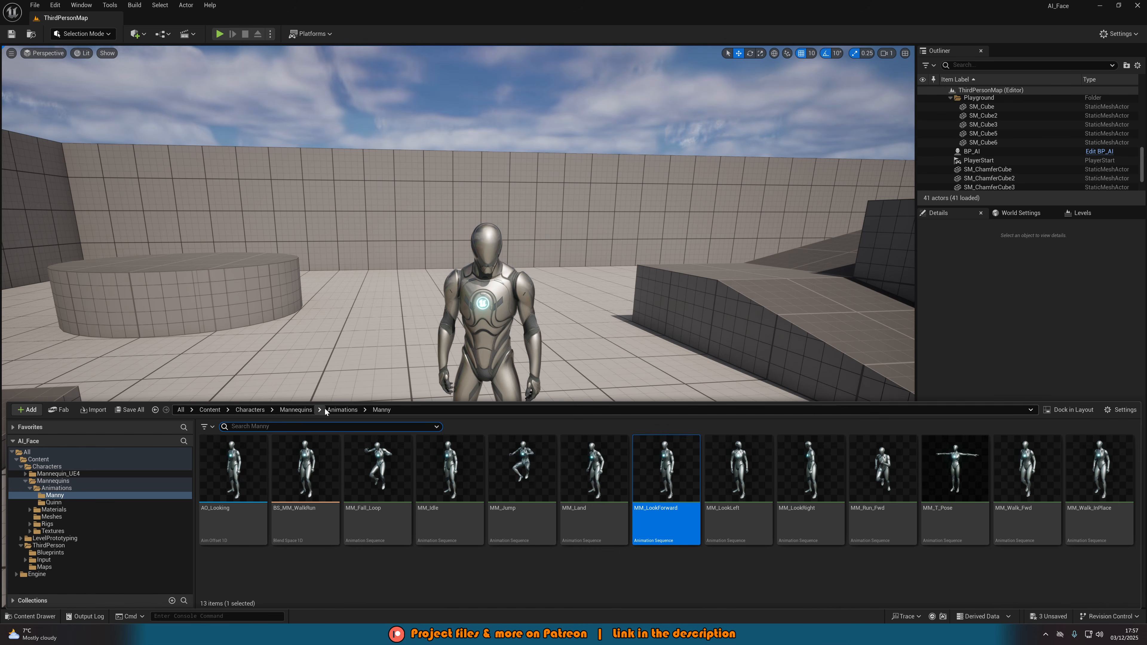
left_click(342, 409)
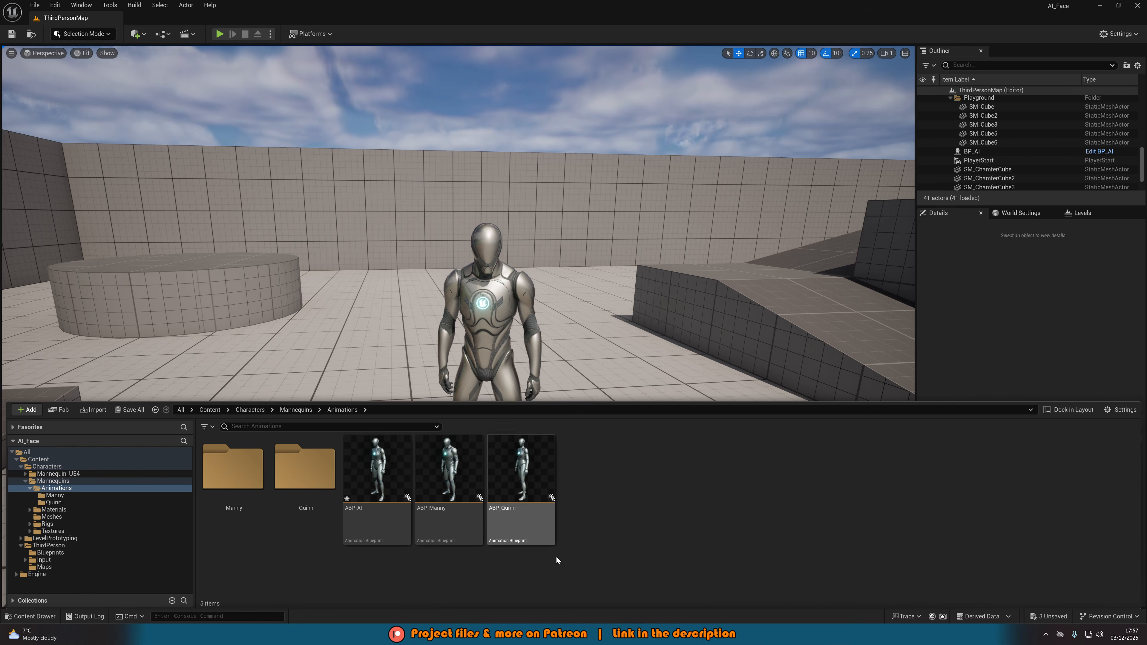
double_click(353, 524)
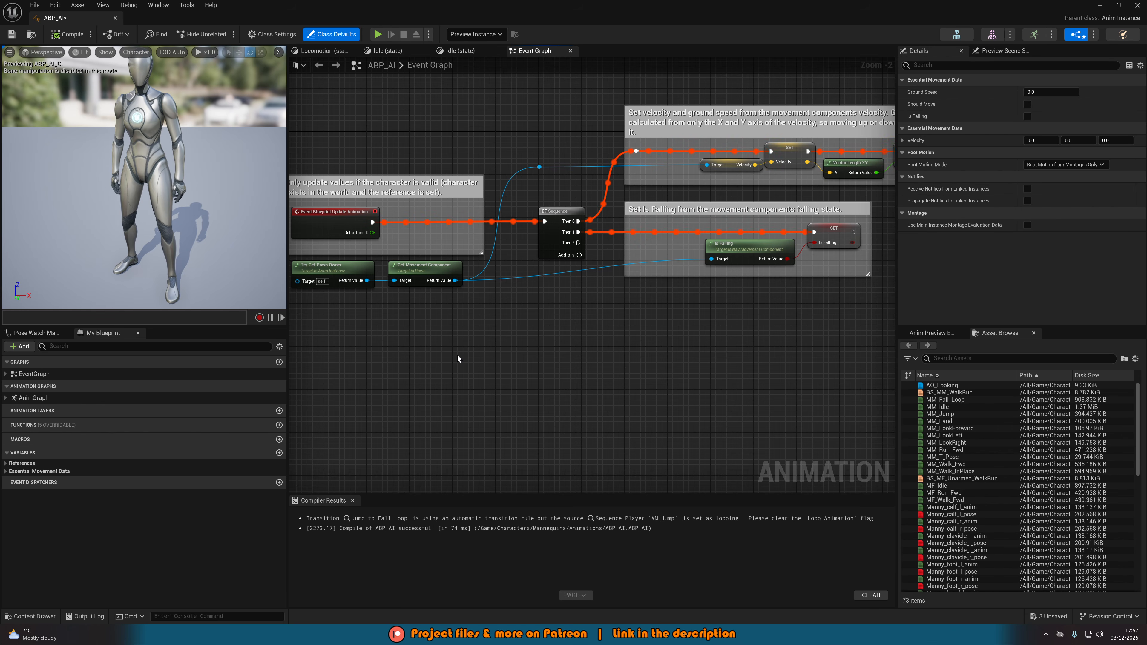
Step: In the Event Graph, add a Get Actor Location node fed by Try Get Pawn Owner's return value and place it below the existing nodes
right_click_drag(457, 357, 513, 372)
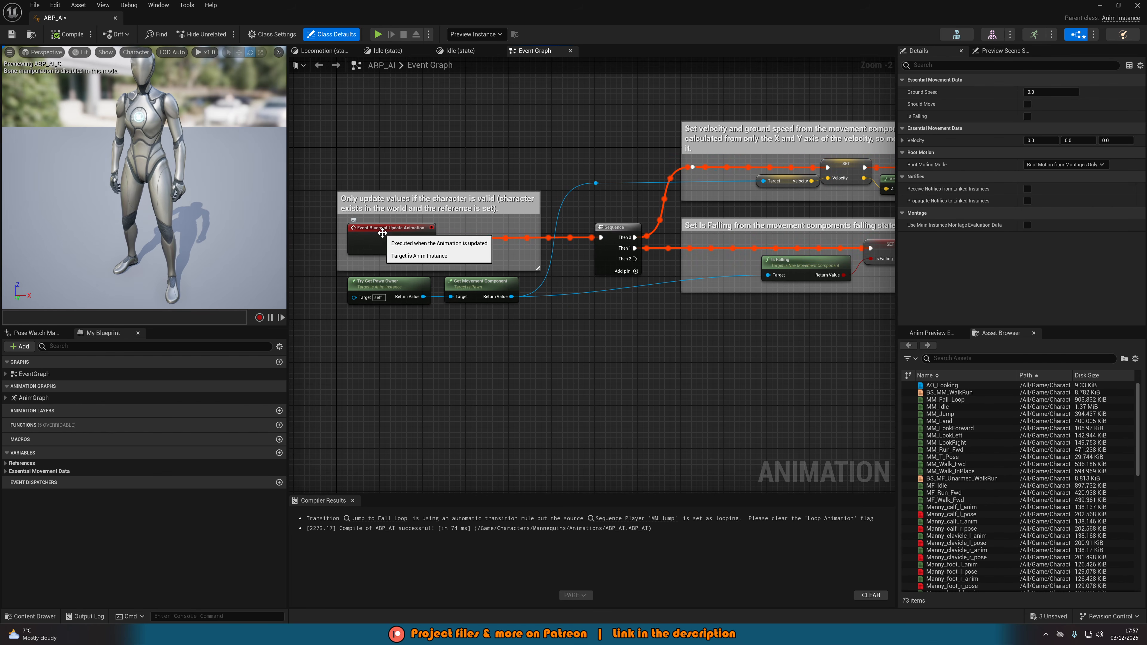
right_click_drag(573, 343, 540, 329)
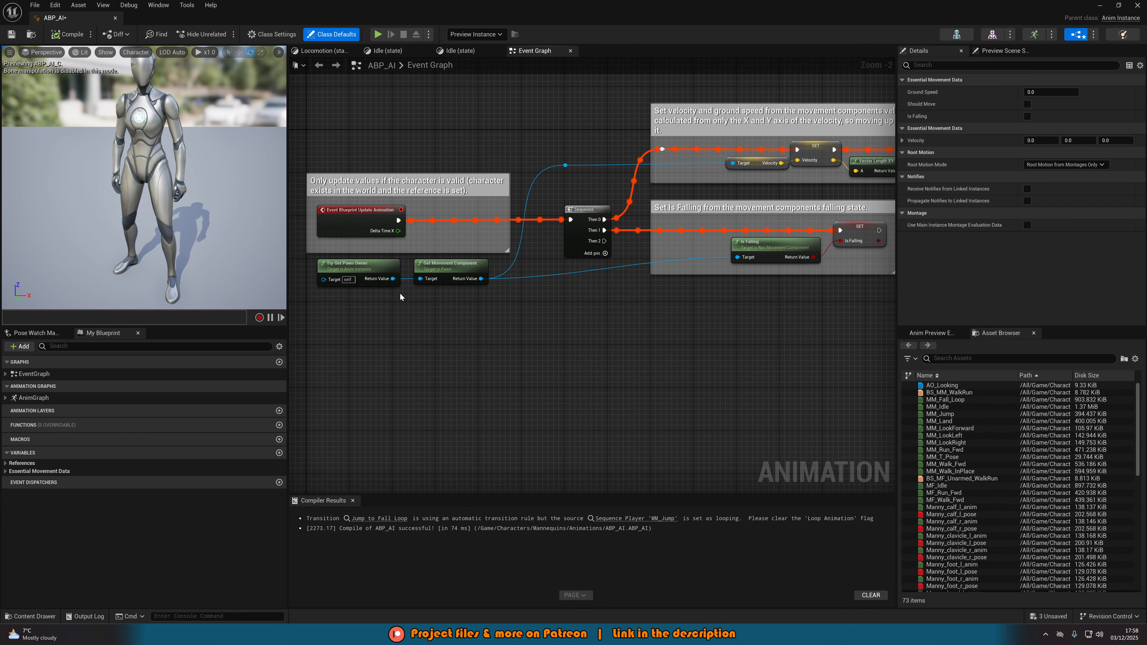
left_click_drag(392, 278, 472, 348)
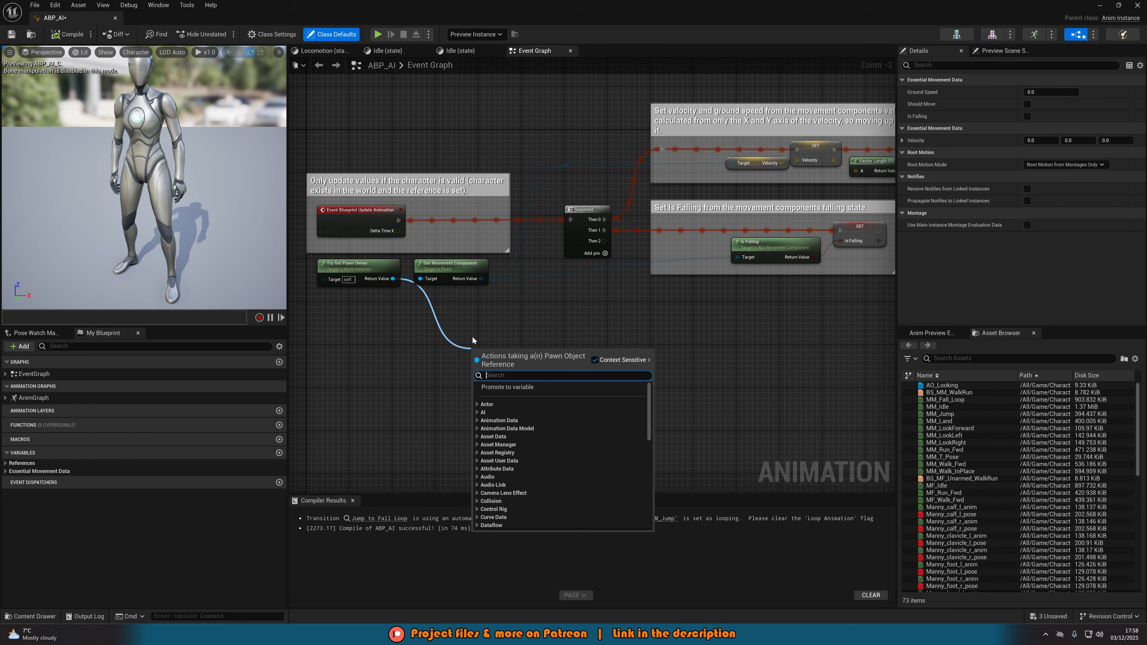
type("get act")
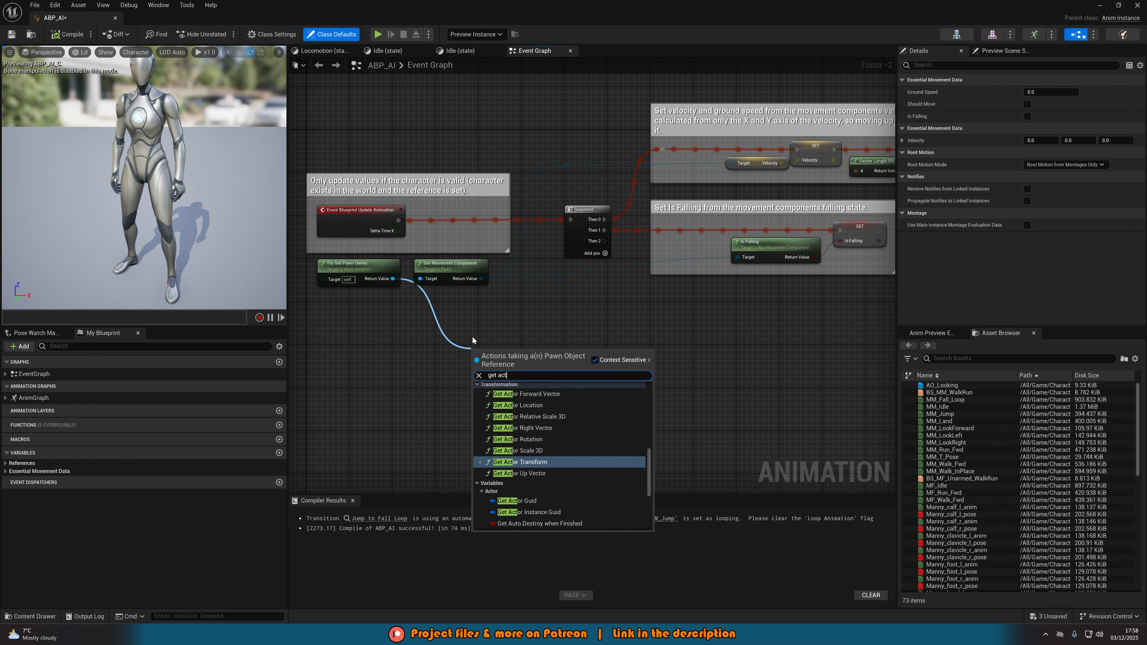
type("or location")
key("Return")
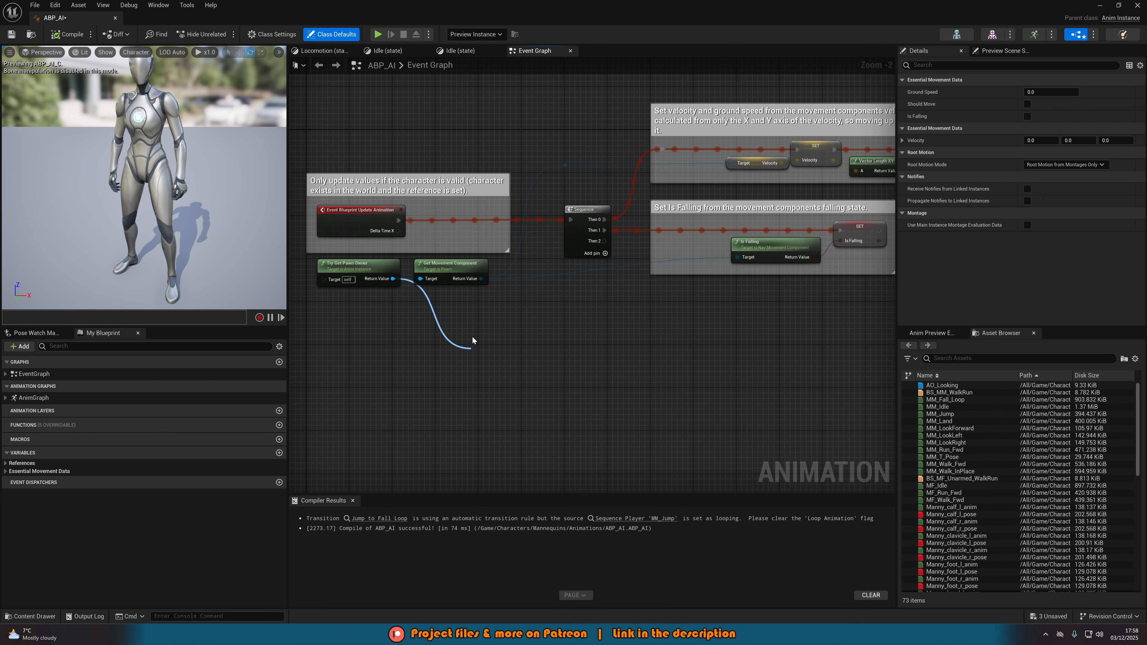
scroll(454, 385, "up", 1)
scroll(454, 385, "up", 1)
left_click_drag(513, 340, 527, 340)
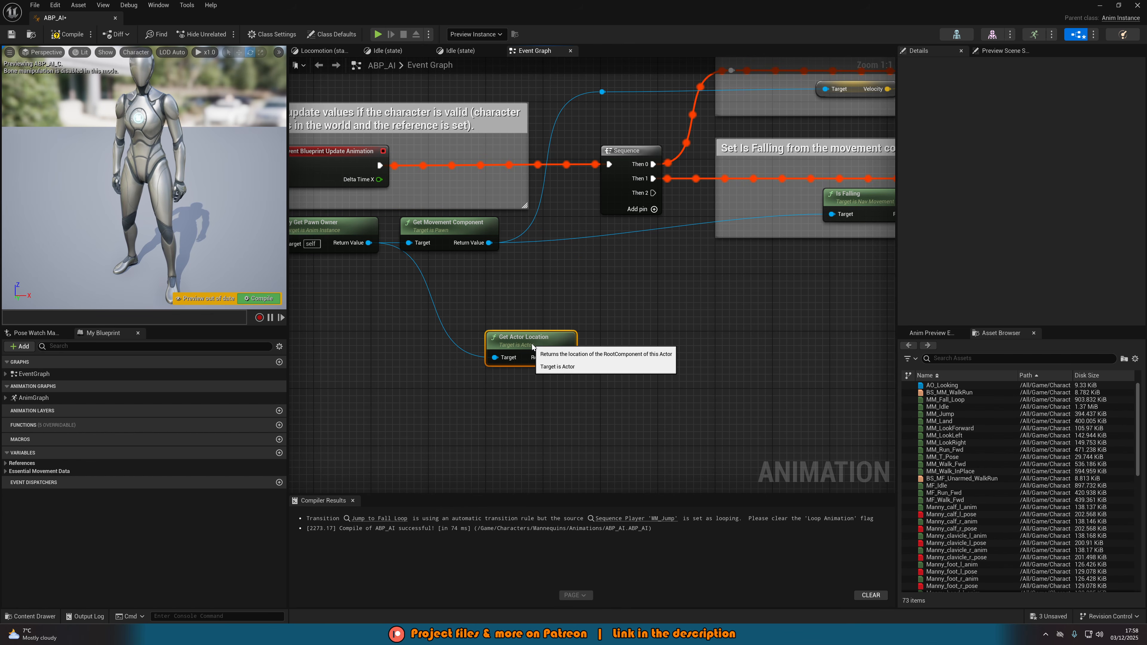
Step: Add a Get Player Character node below and to the left of the Get Actor Location node
right_click_drag(484, 394, 555, 328)
right_click(462, 323)
type("ge")
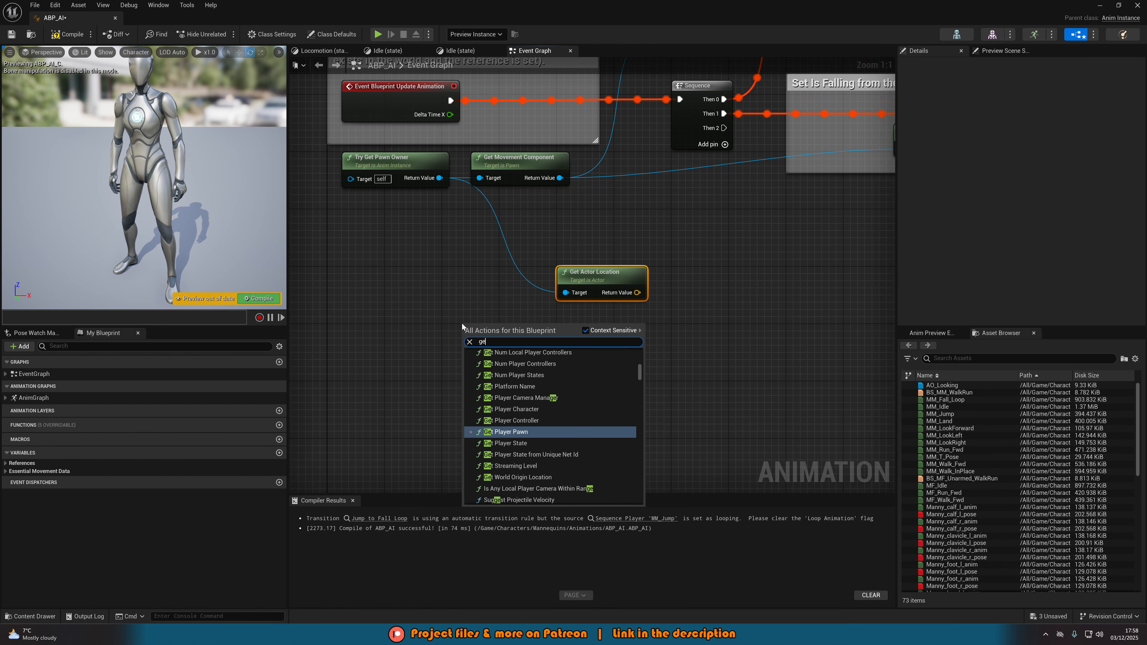
type("t player char")
key("Return")
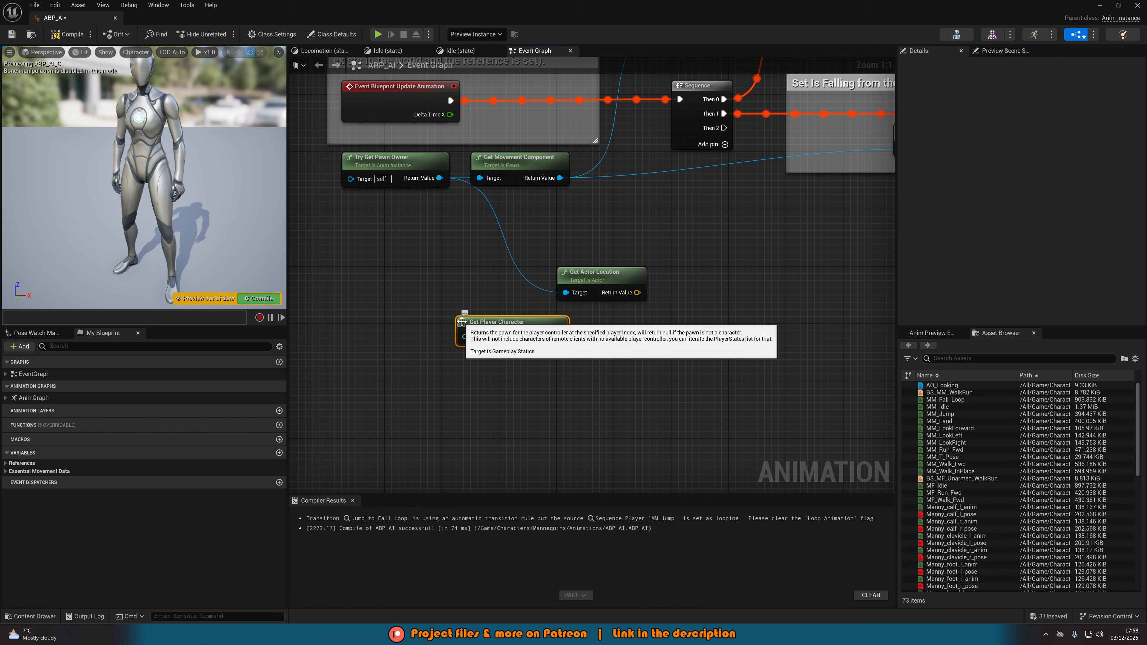
left_click_drag(493, 321, 421, 326)
Step: Add a Get Actor Location node fed by Get Player Character and line it up beneath the pawn owner's location node
left_click_drag(487, 342, 501, 347)
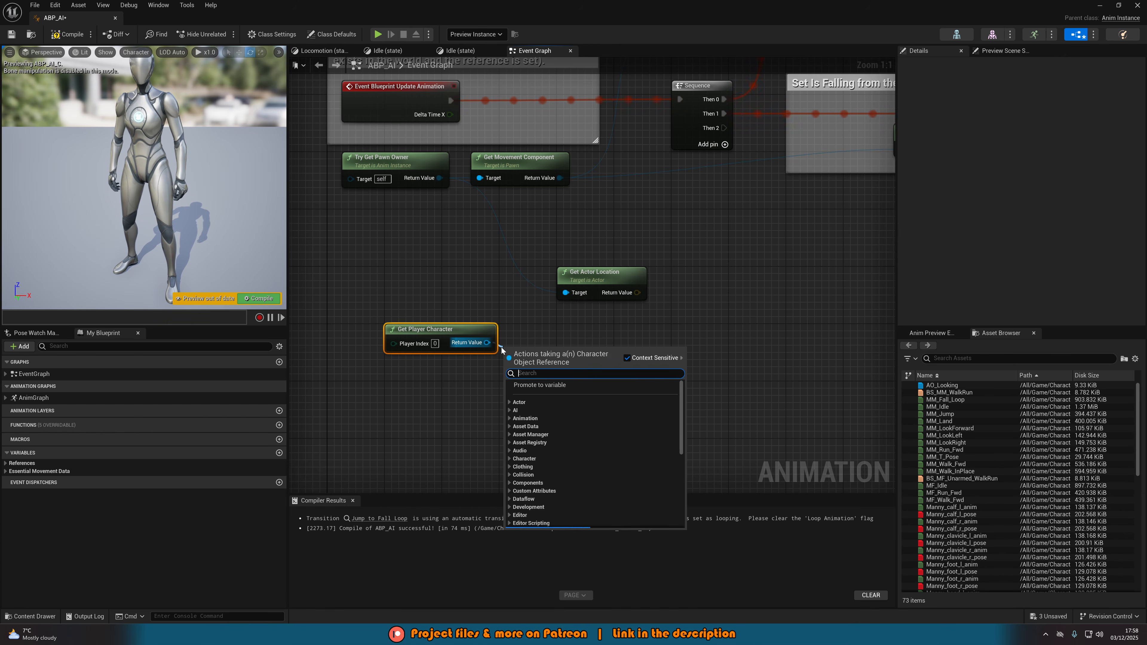
type("get actor location")
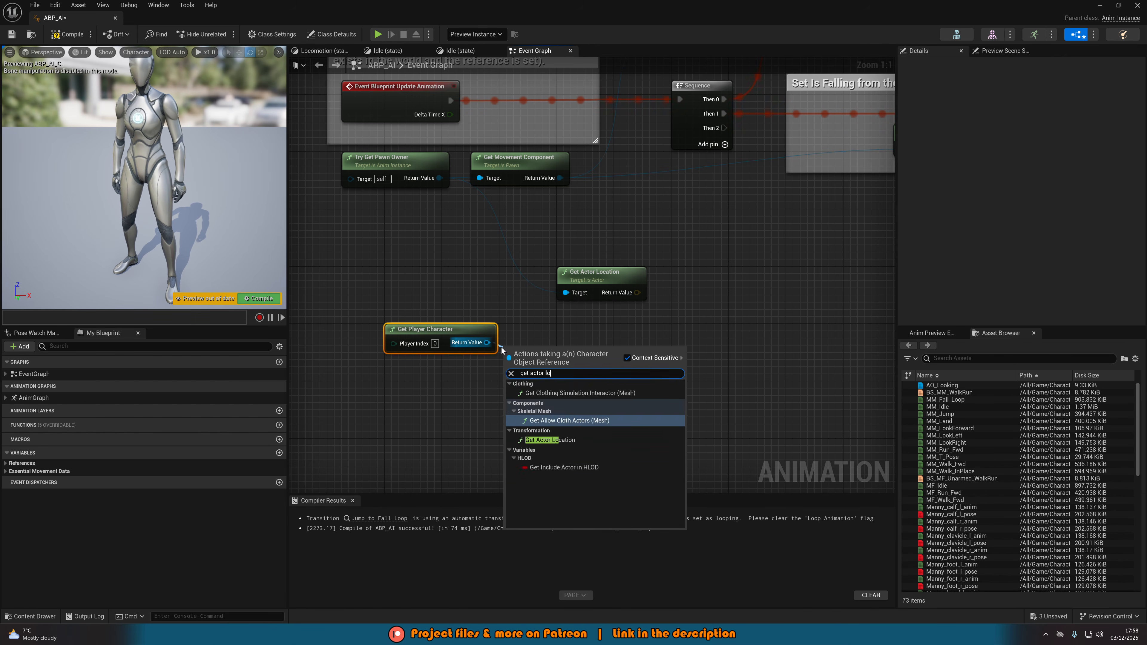
key("Return")
left_click_drag(563, 353, 621, 324)
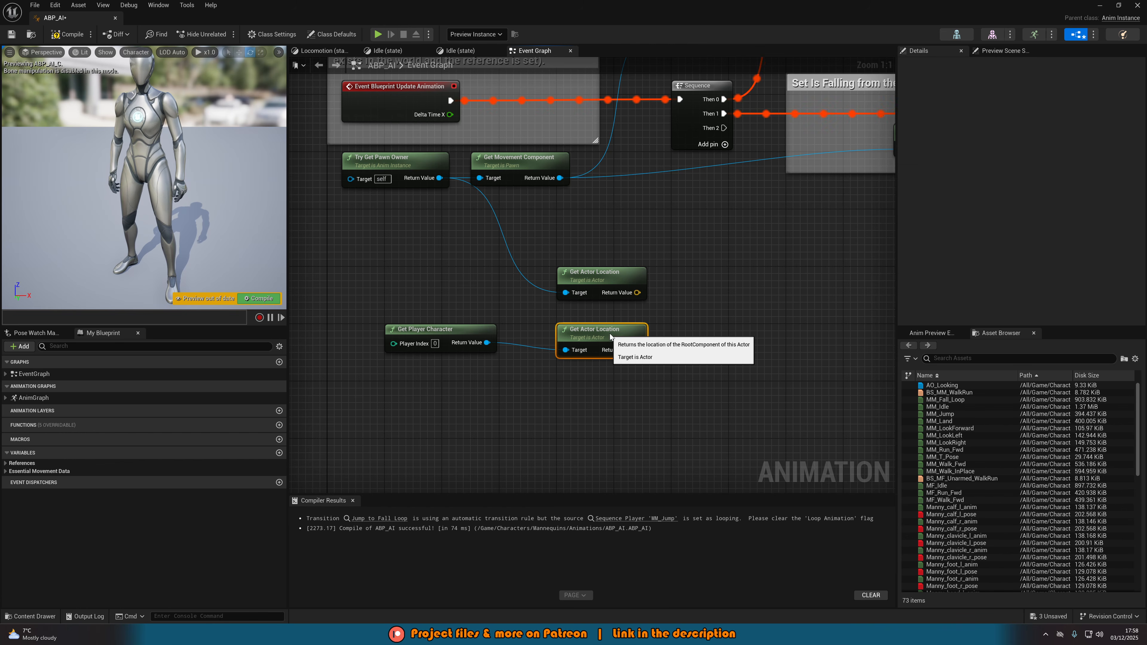
left_click_drag(445, 328, 484, 329)
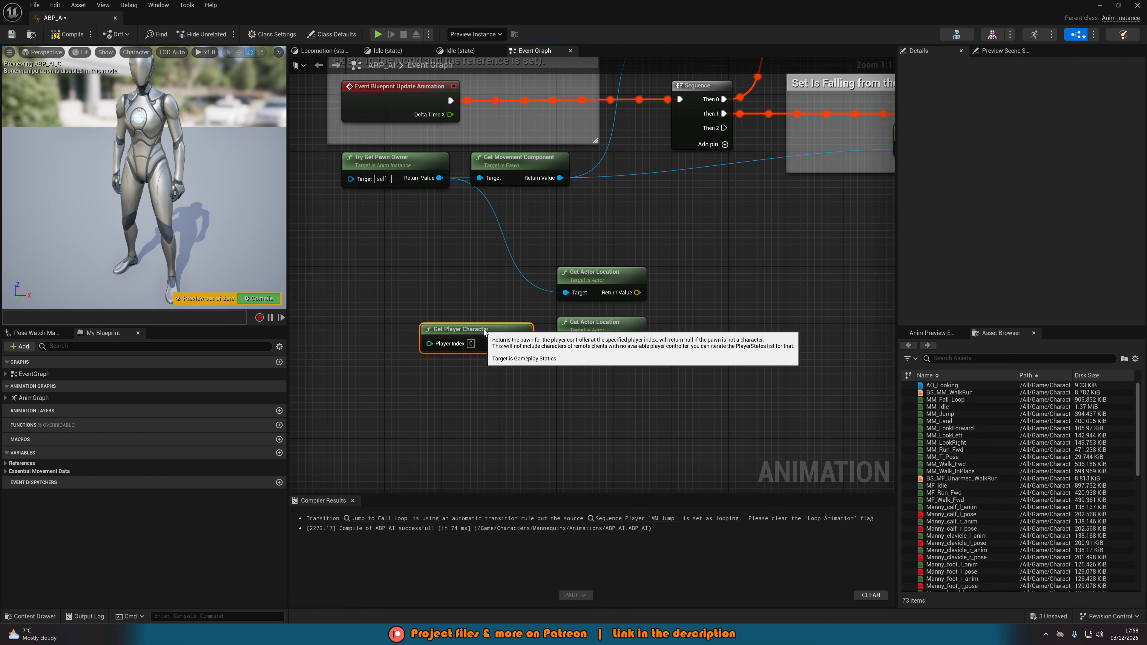
Step: Add a Find Look at Rotation node with the pawn owner's location as Start and the player character's location as Target
right_click_drag(670, 380, 595, 384)
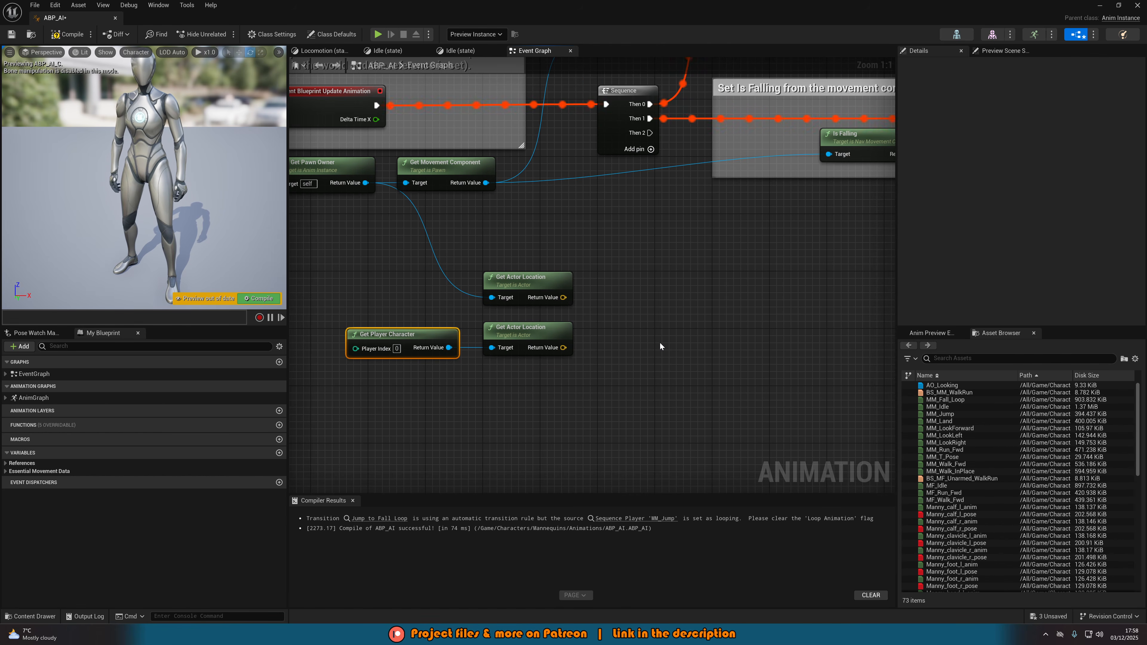
right_click_drag(652, 341, 699, 346)
left_click_drag(610, 302, 656, 303)
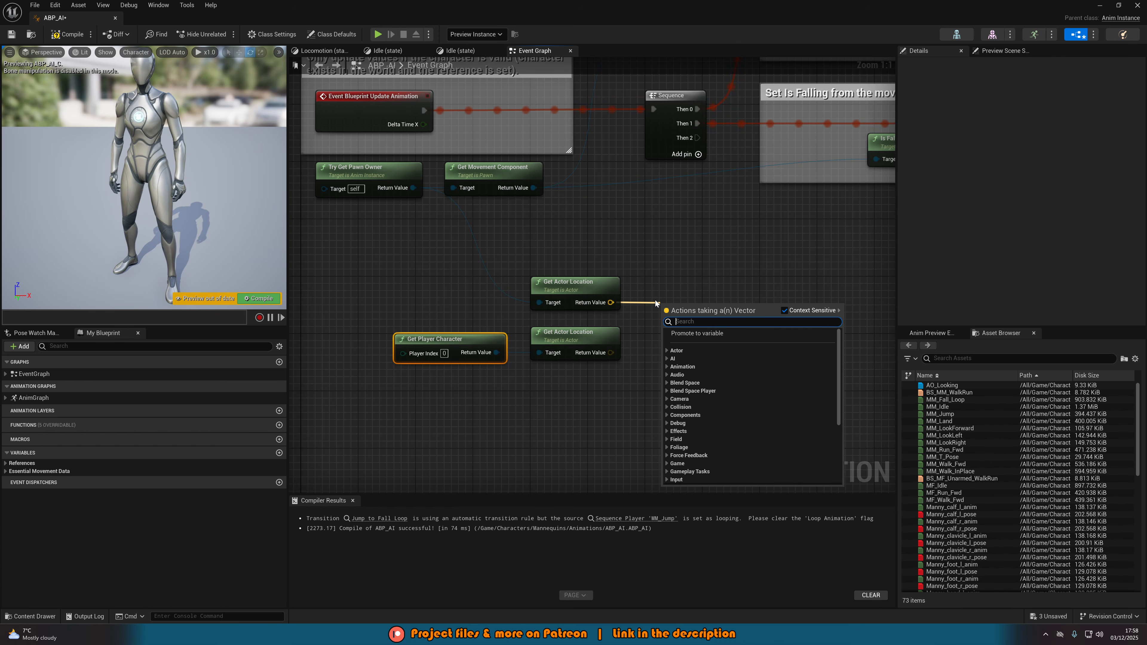
type("find look")
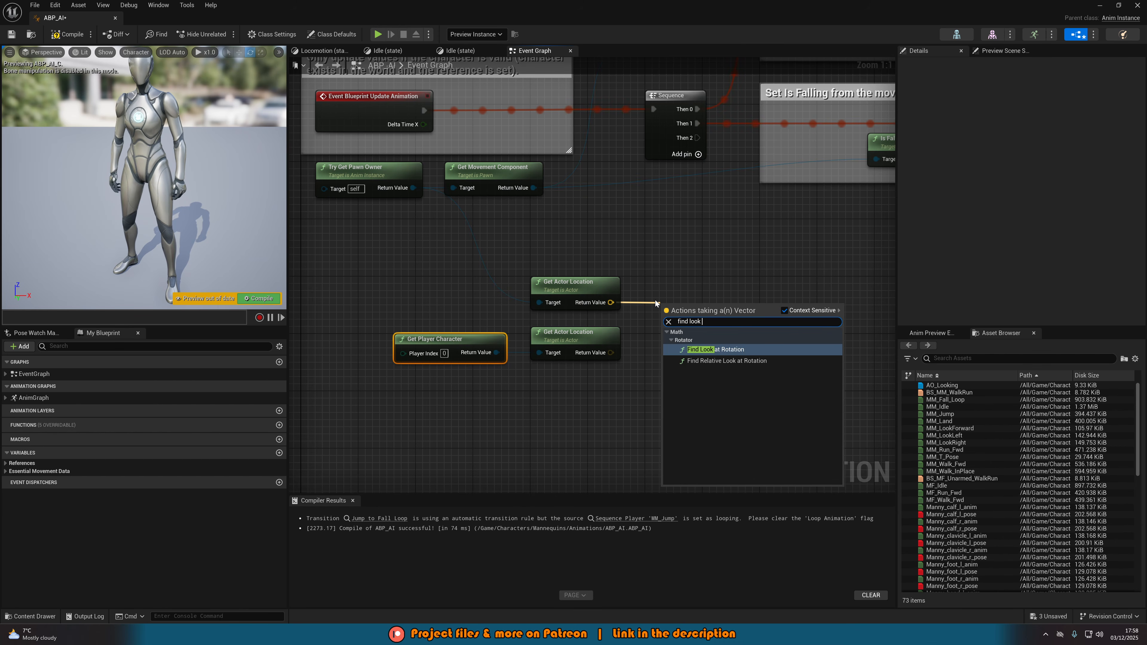
key("Return")
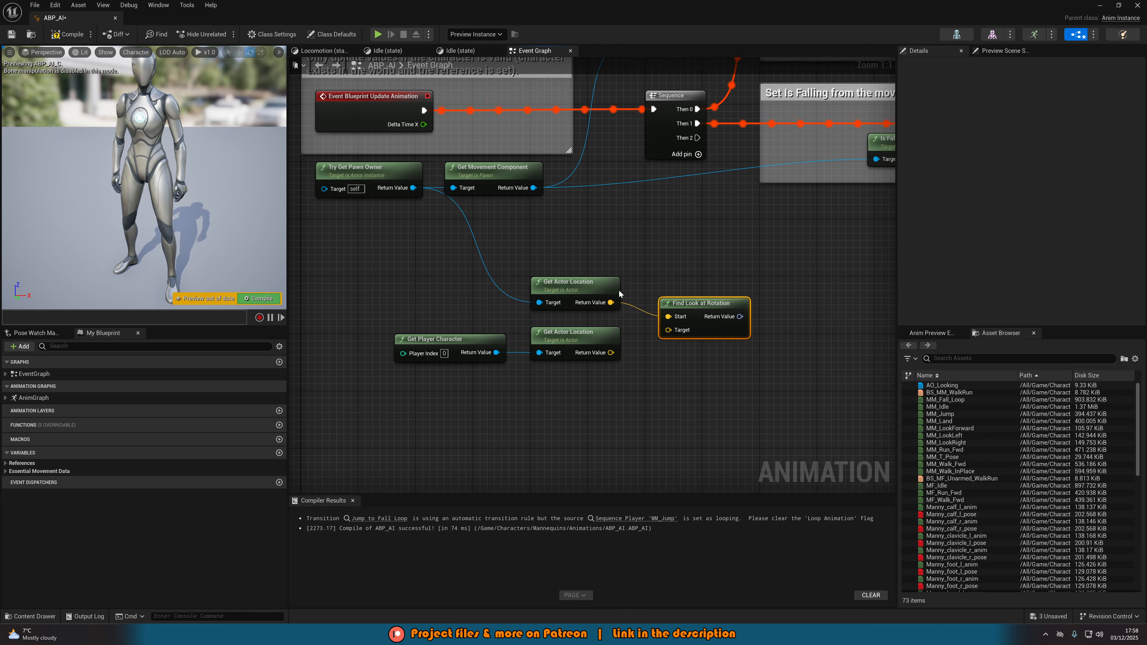
left_click_drag(668, 330, 610, 352)
left_click_drag(694, 301, 672, 301)
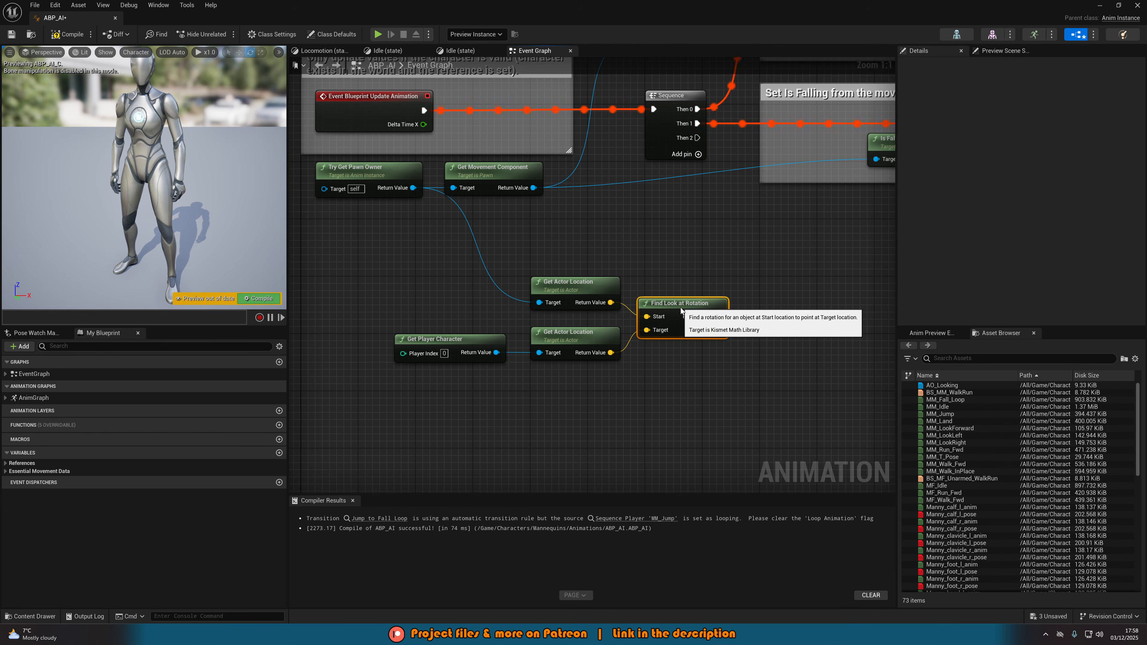
left_click(673, 272)
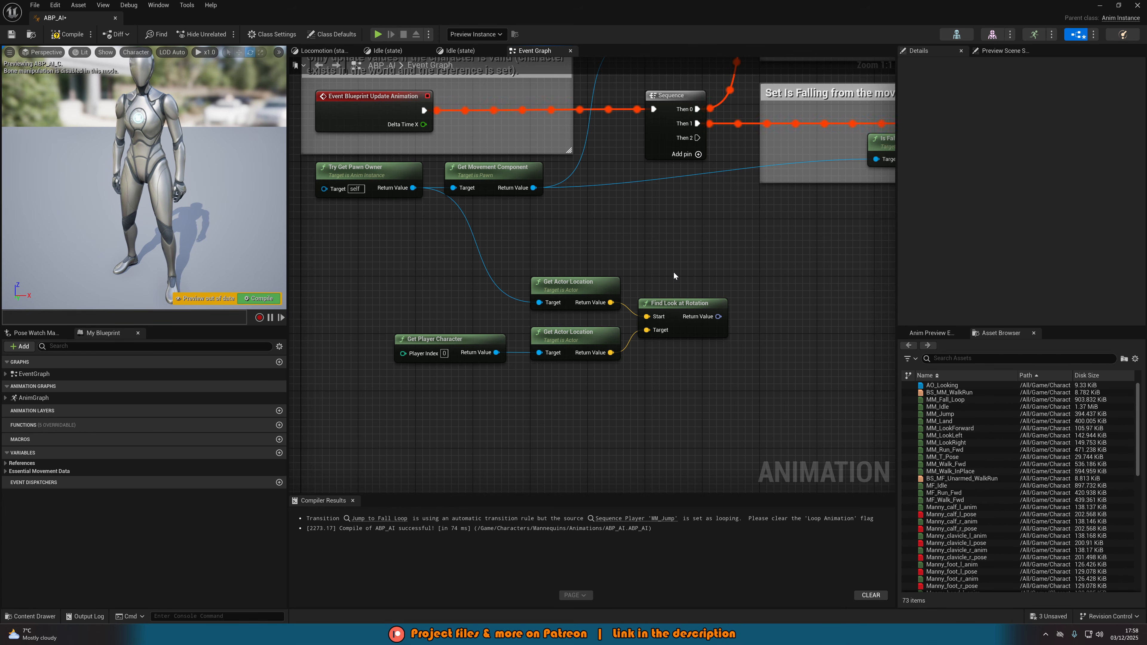
Step: Split the Find Look at Rotation result with a Break Rotator node
right_click_drag(672, 271, 571, 283)
left_click_drag(617, 328, 637, 326)
type("brea")
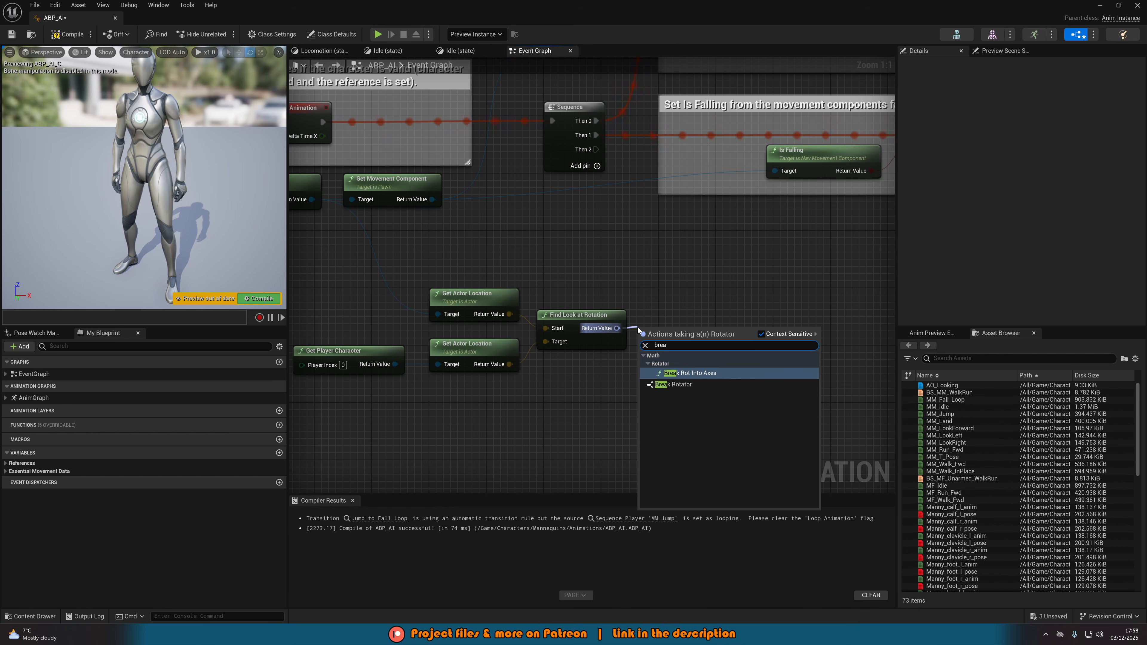
left_click(673, 384)
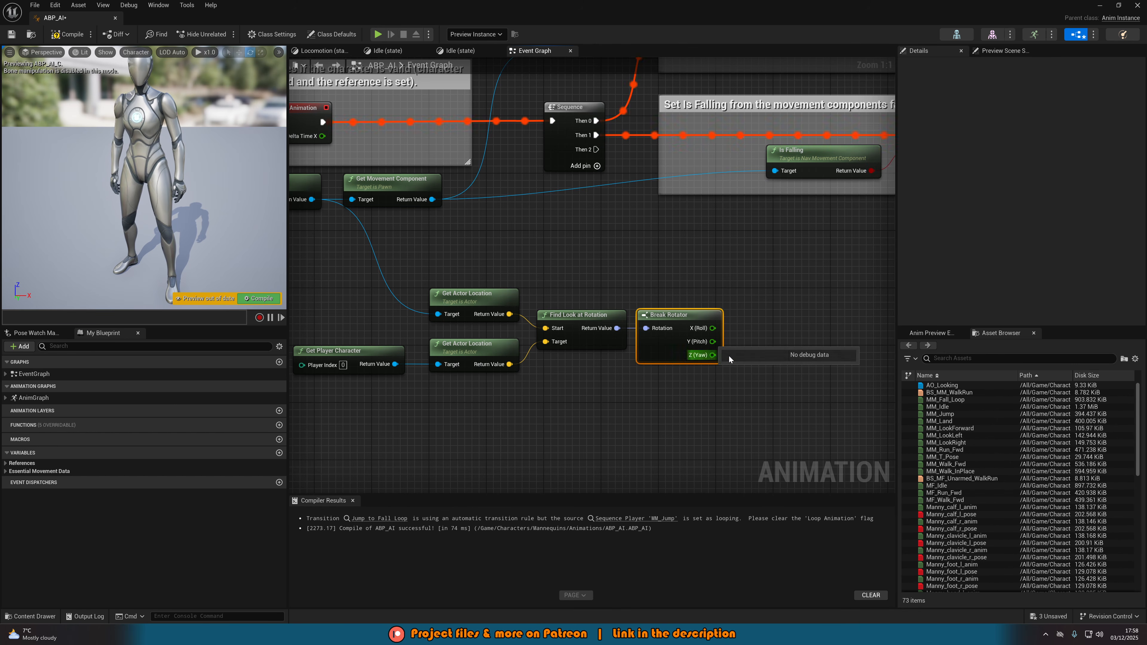
Step: Promote the Break Rotator's Z (Yaw) output to a variable named Yaw and run its Set node from the Sequence's Then 2 output
left_click_drag(713, 355, 768, 353)
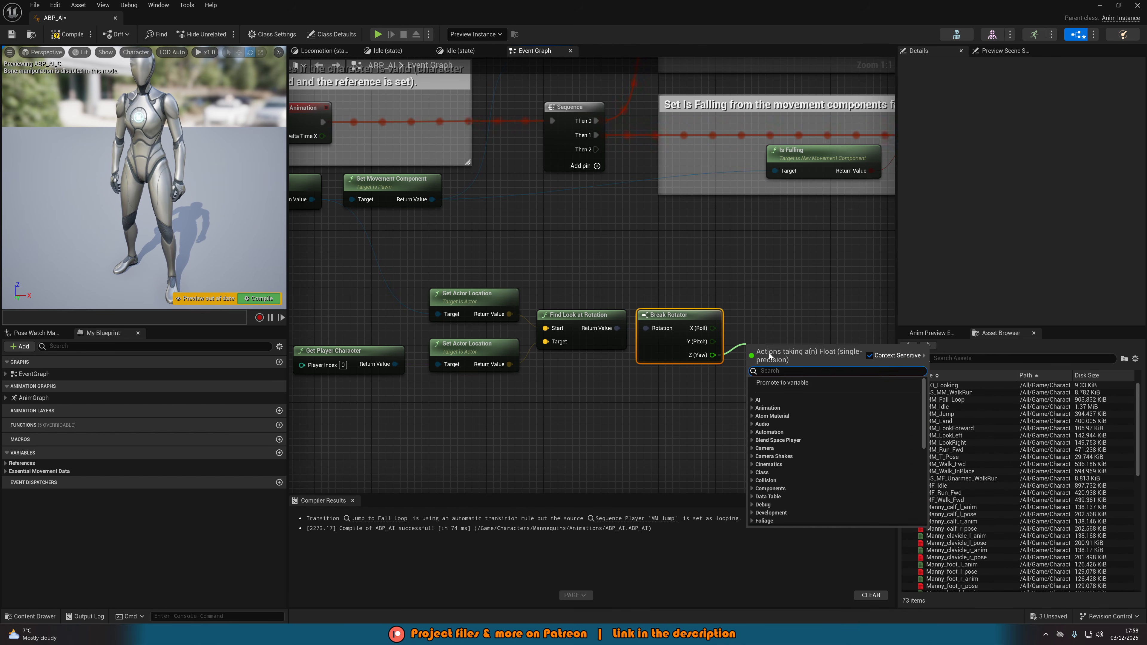
left_click(775, 382)
type("Y")
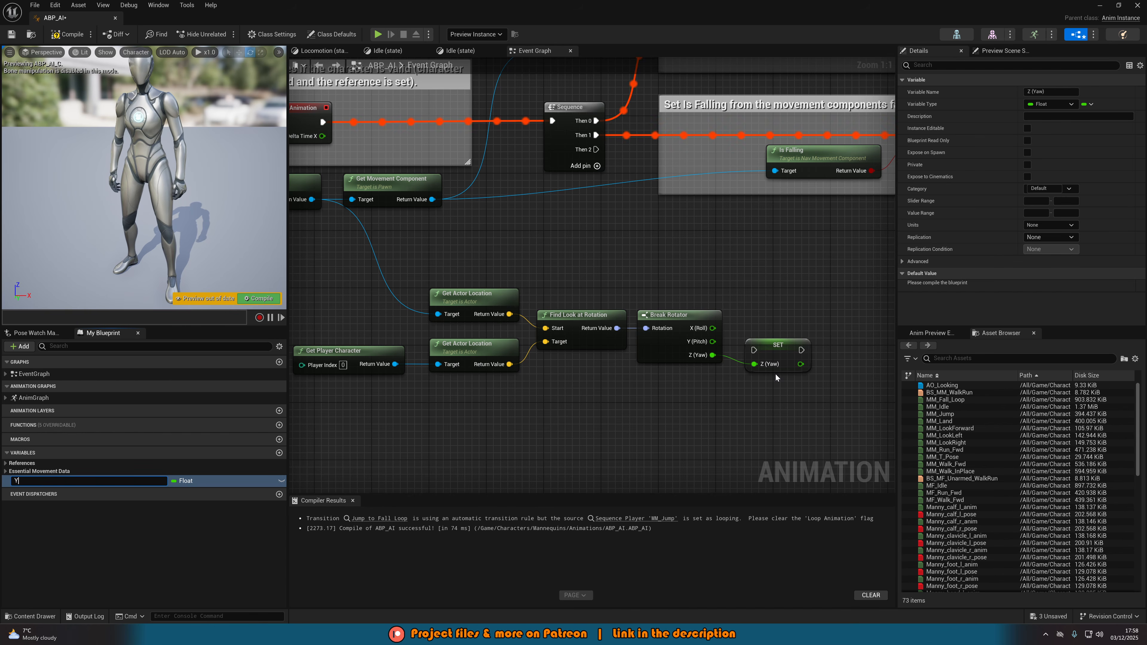
type("aw")
key("Return")
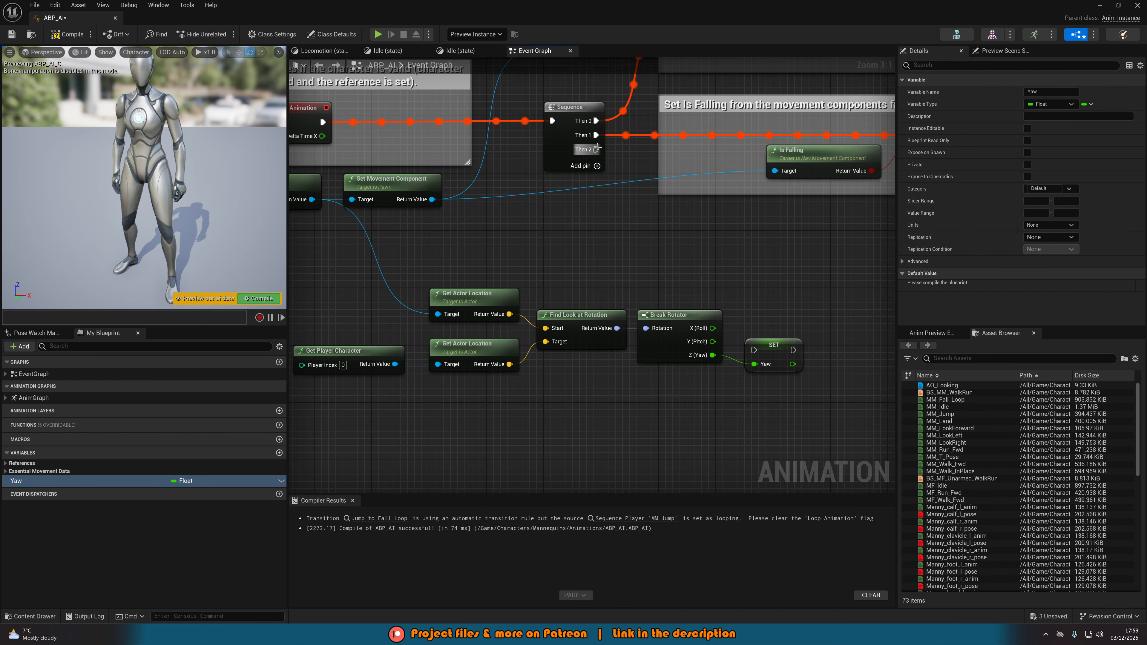
left_click_drag(596, 150, 785, 257)
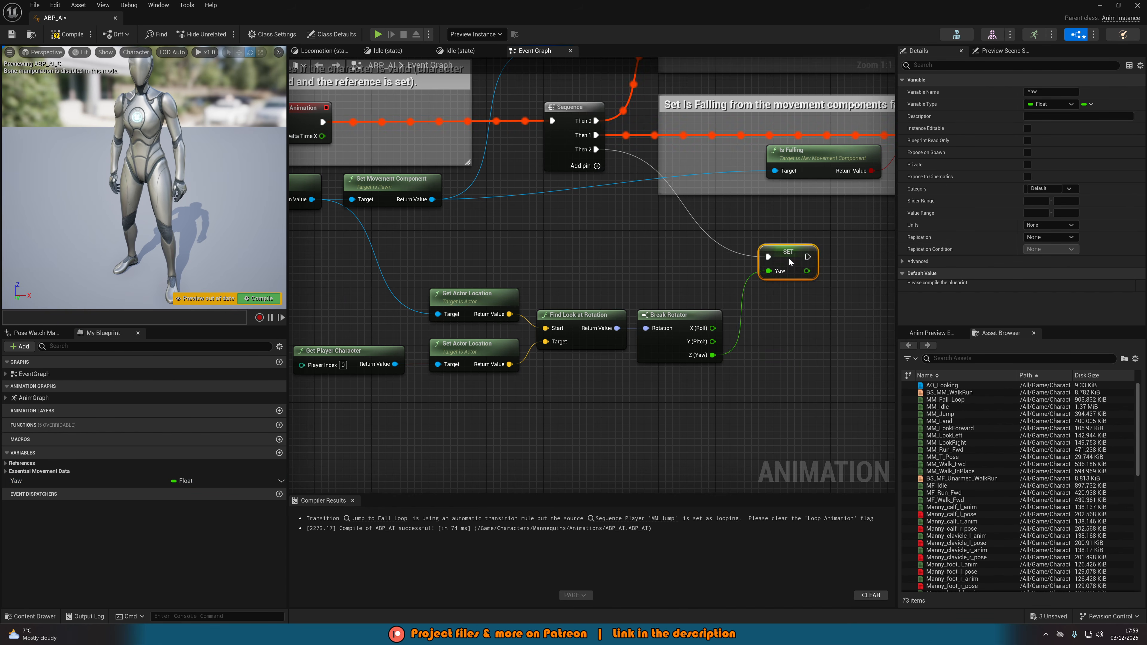
right_click_drag(398, 259, 575, 289)
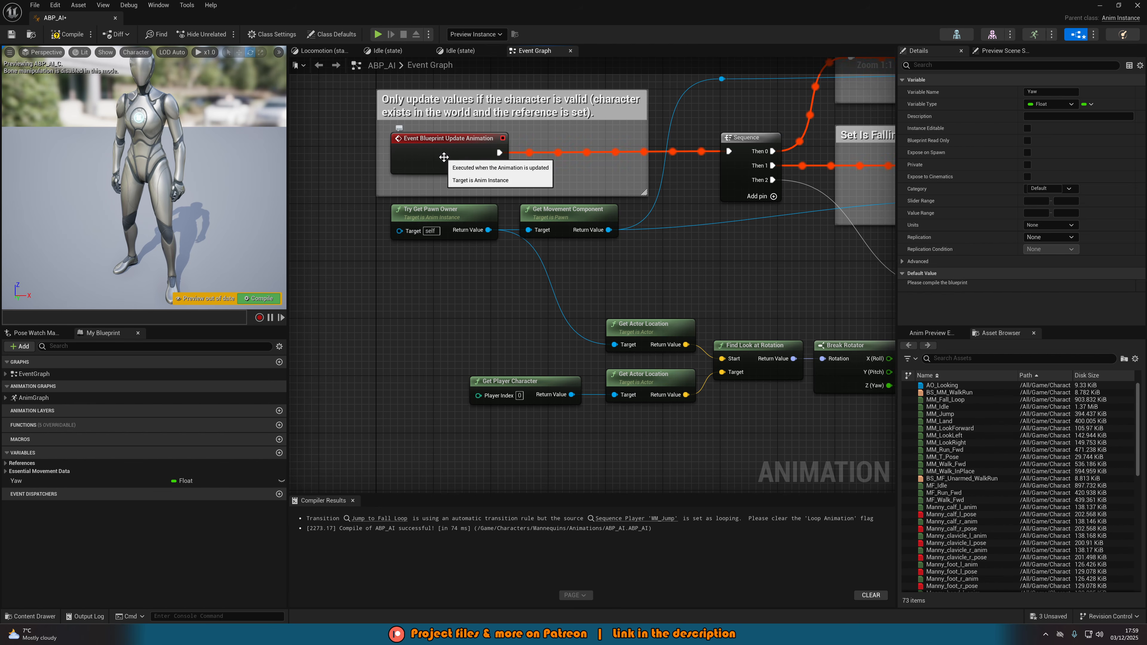
right_click_drag(478, 164, 366, 169)
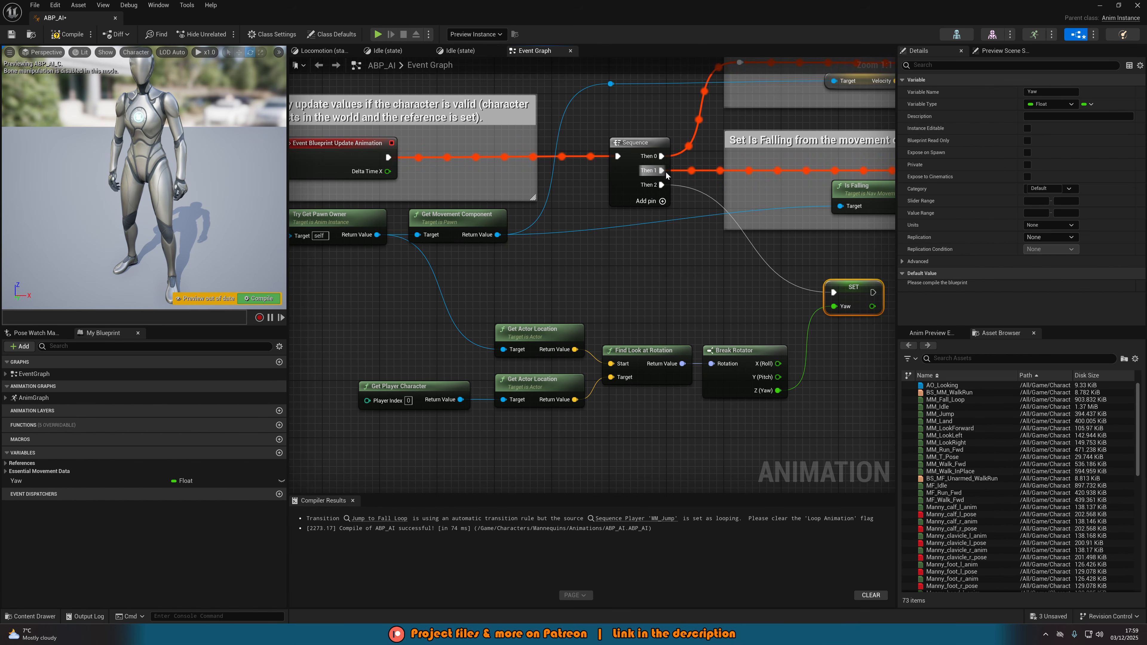
right_click_drag(694, 200, 517, 306)
scroll(598, 245, "down", 2)
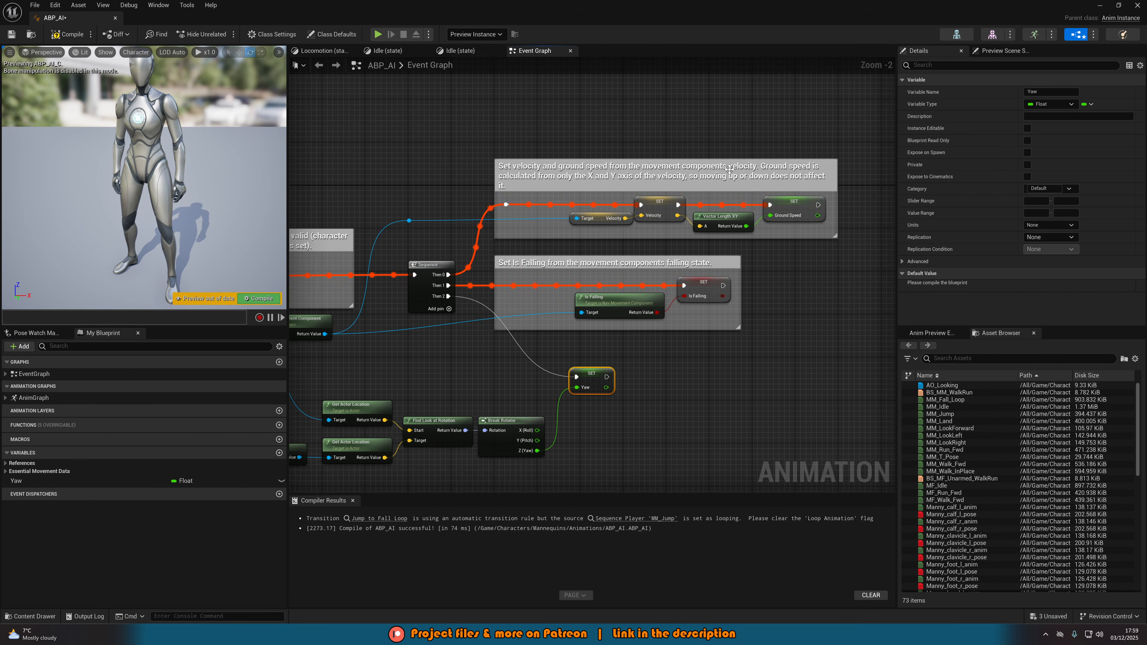
Step: Compile ABP_AI and open the Idle state inside the AnimGraph's Locomotion state machine
right_click_drag(492, 355, 679, 262)
left_click(80, 35)
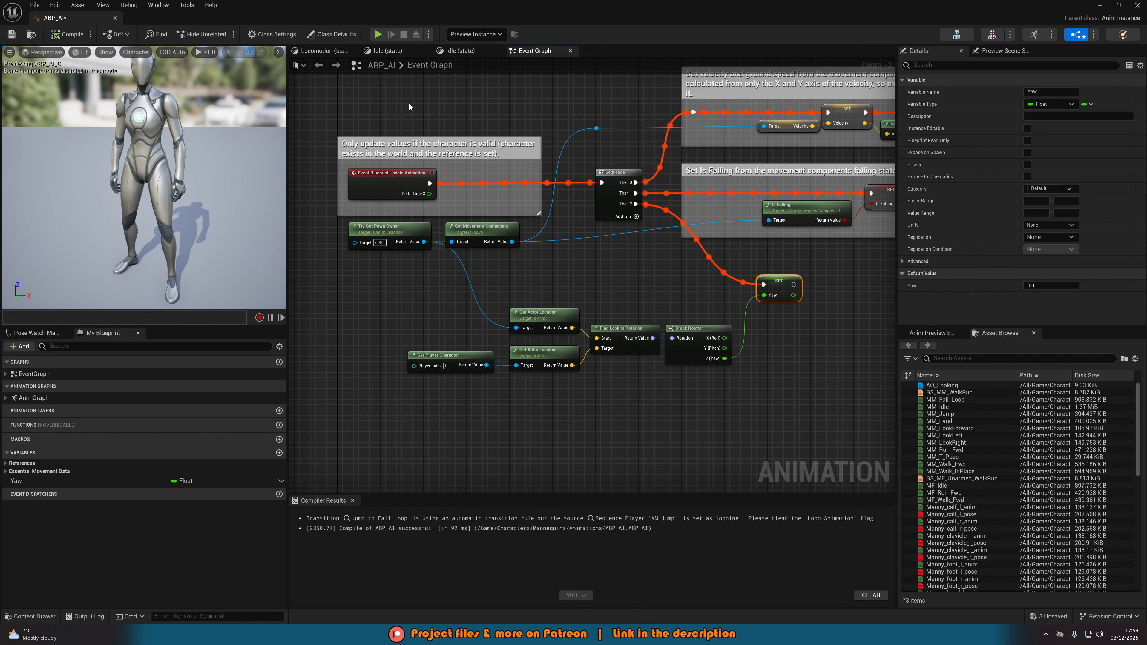
left_click(66, 398)
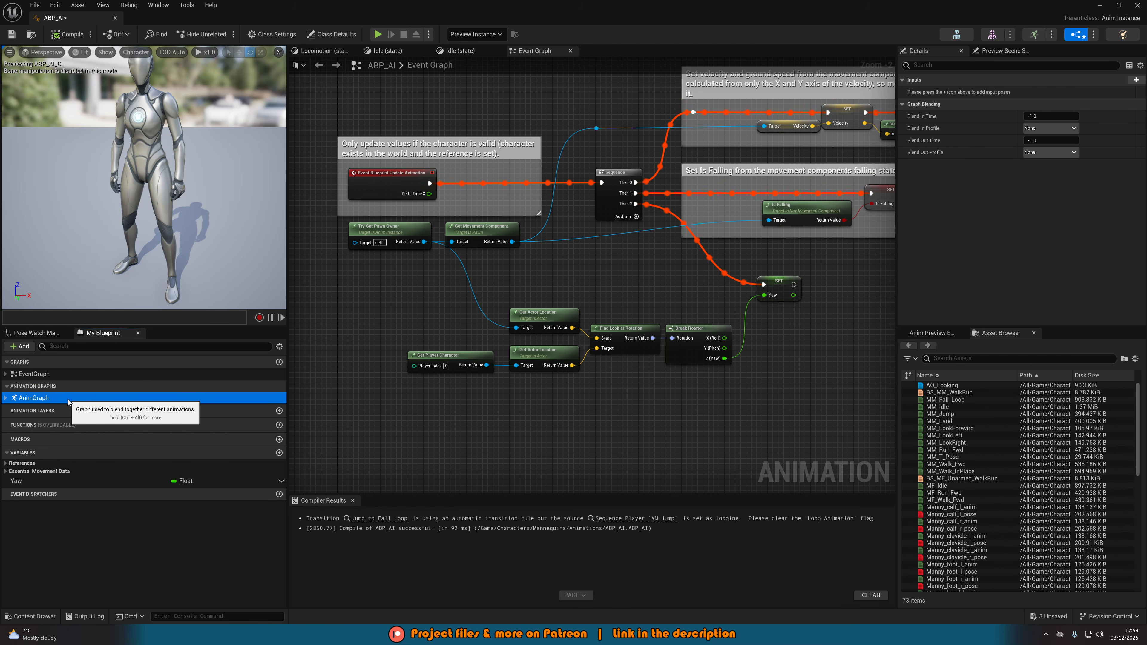
double_click(54, 399)
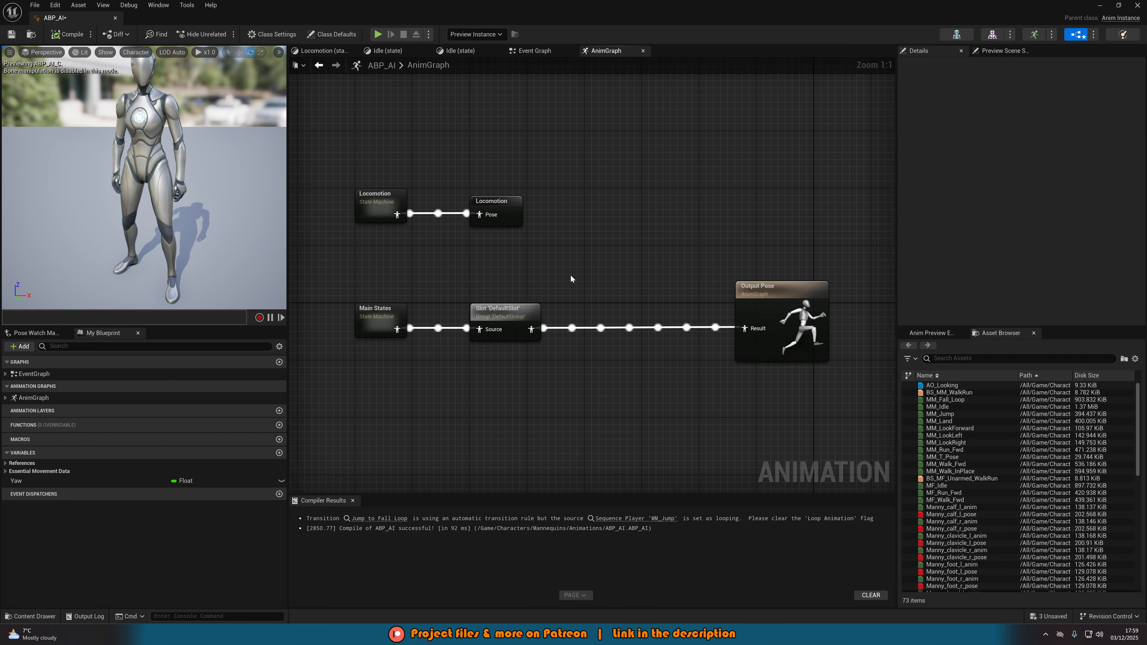
double_click(383, 213)
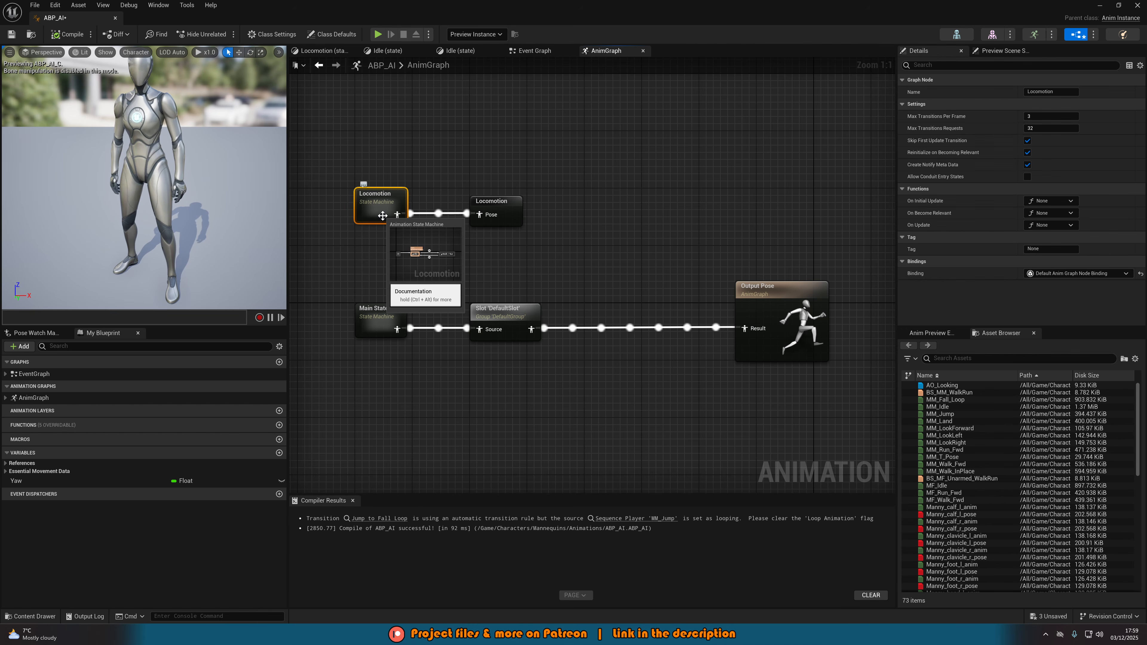
left_click(548, 275)
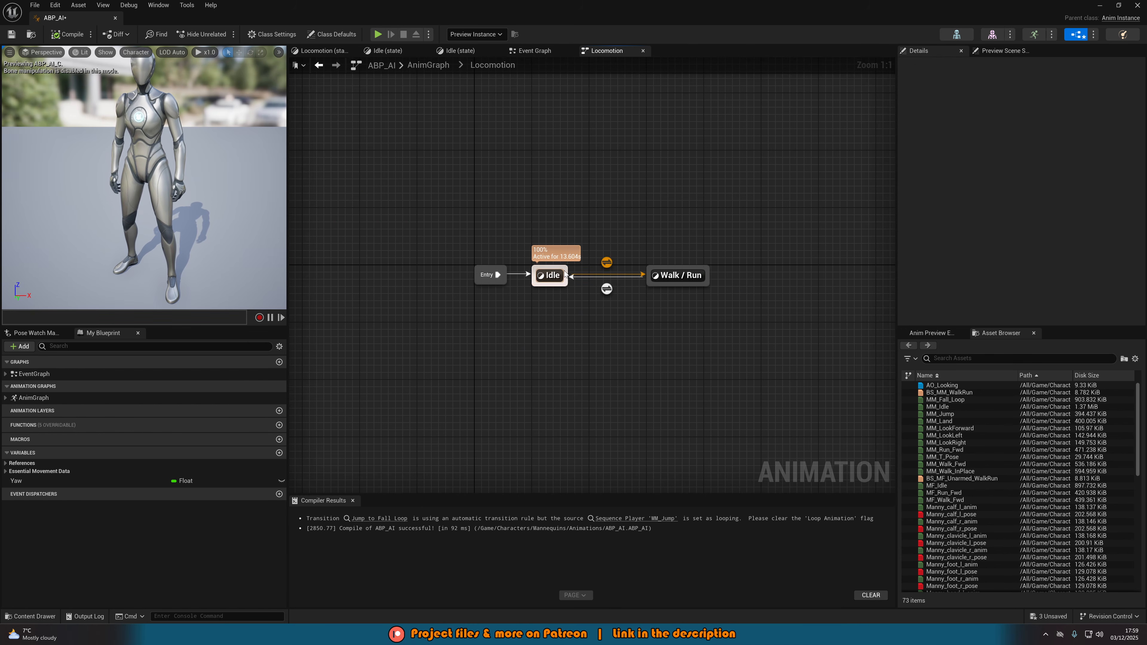
double_click(549, 275)
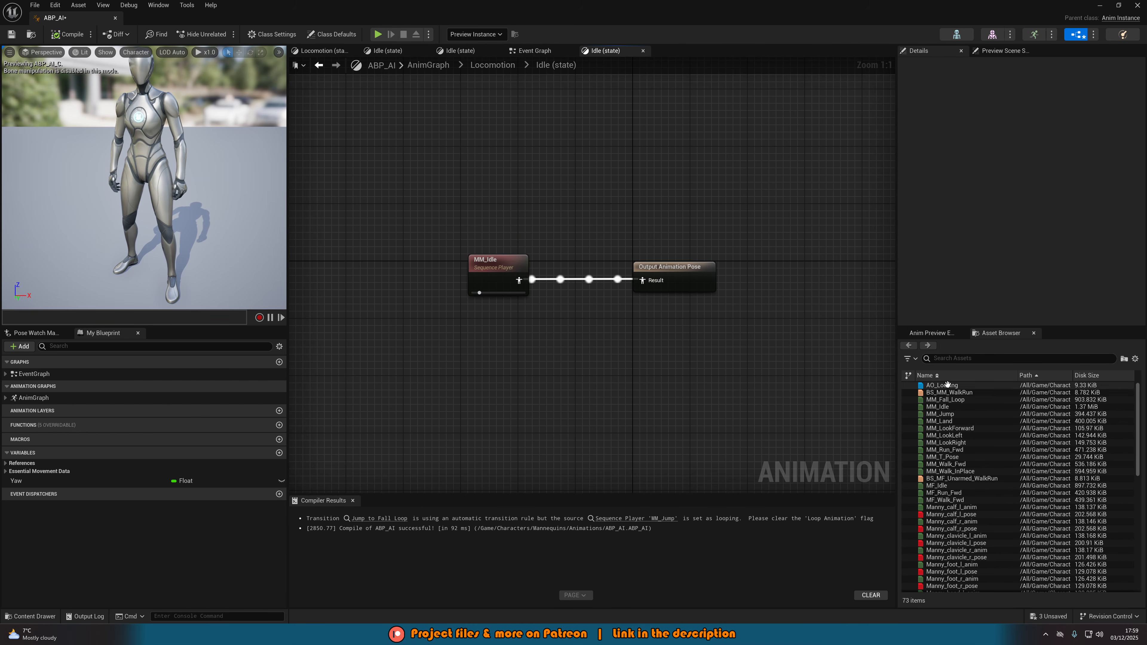
Step: Insert the AO_Looking aim offset between MM_Idle and the Output Animation Pose, with MM_Idle as its Base Pose
left_click_drag(941, 385, 539, 323)
left_click_drag(543, 366, 518, 280)
left_click_drag(594, 352, 642, 280)
left_click_drag(594, 386, 601, 316)
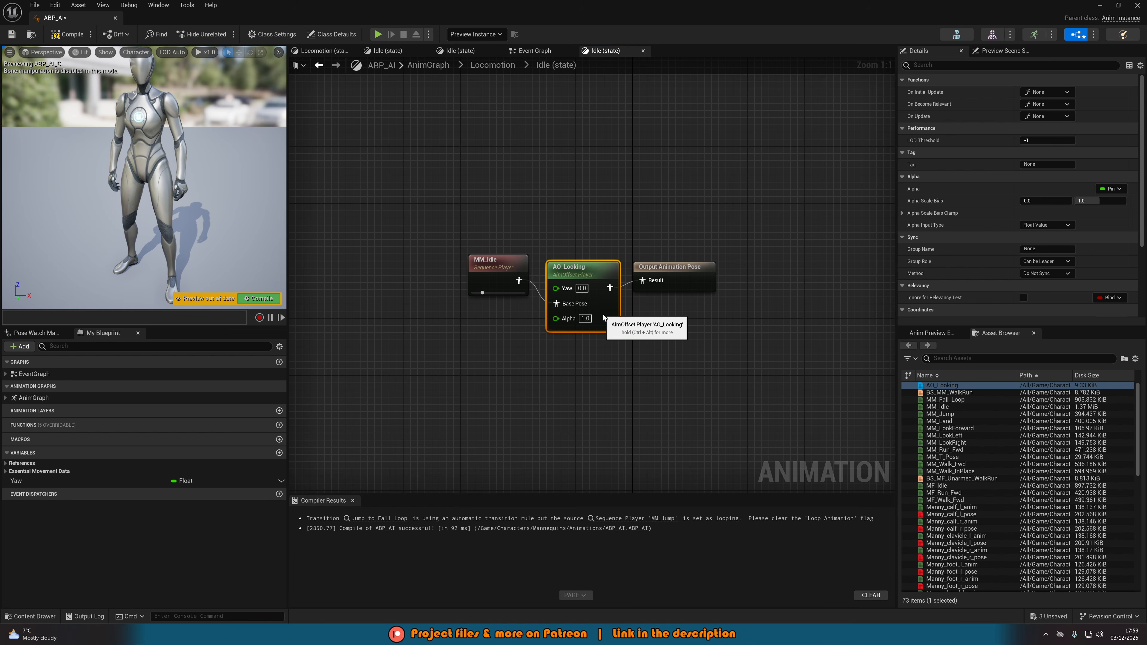
Step: Feed the Yaw variable into AO_Looking's Yaw input and compile the animation blueprint
left_click_drag(481, 271, 465, 306)
left_click_drag(45, 481, 548, 280)
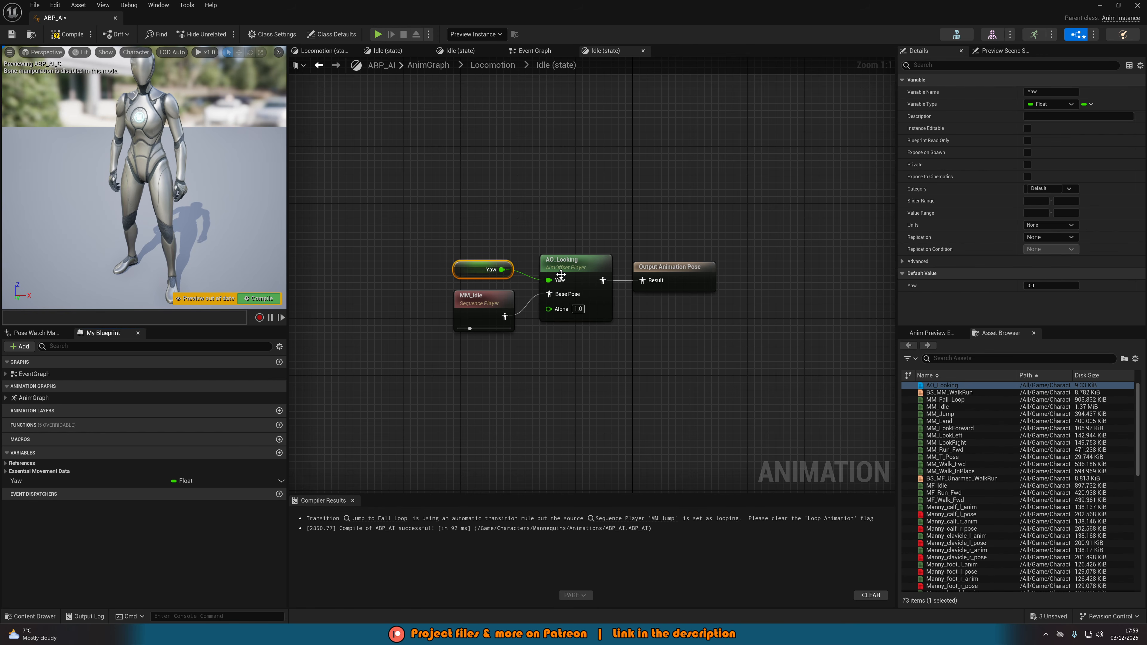
left_click(65, 34)
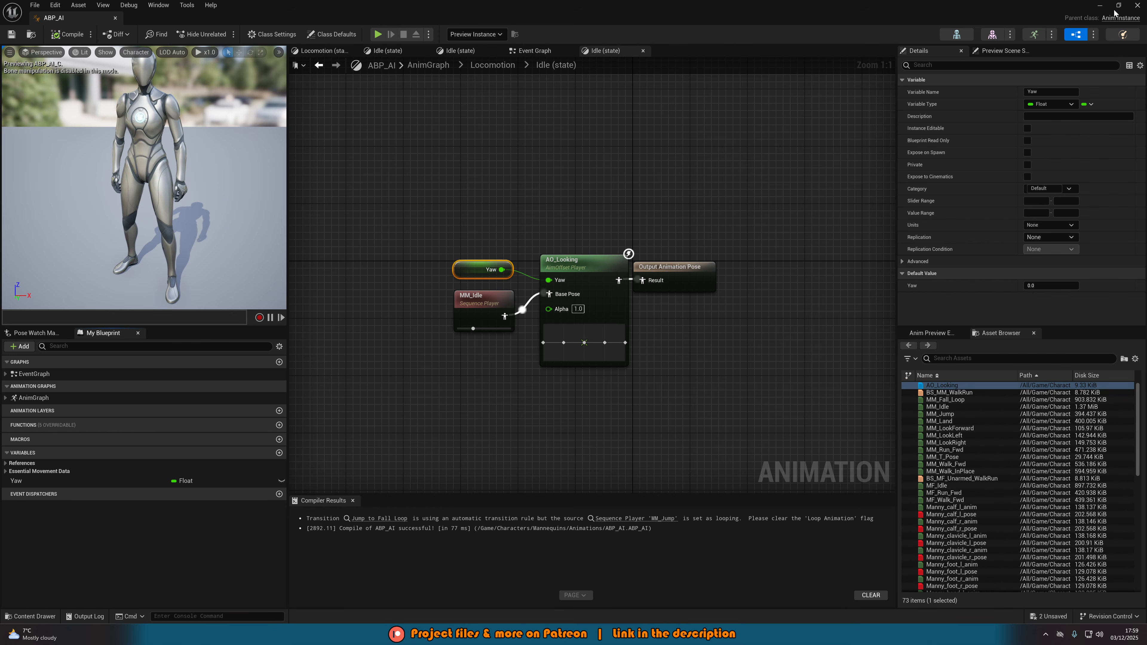
Step: Close the animation blueprint and open BP_AI from the Content folder to view the character in its viewport
left_click(1137, 5)
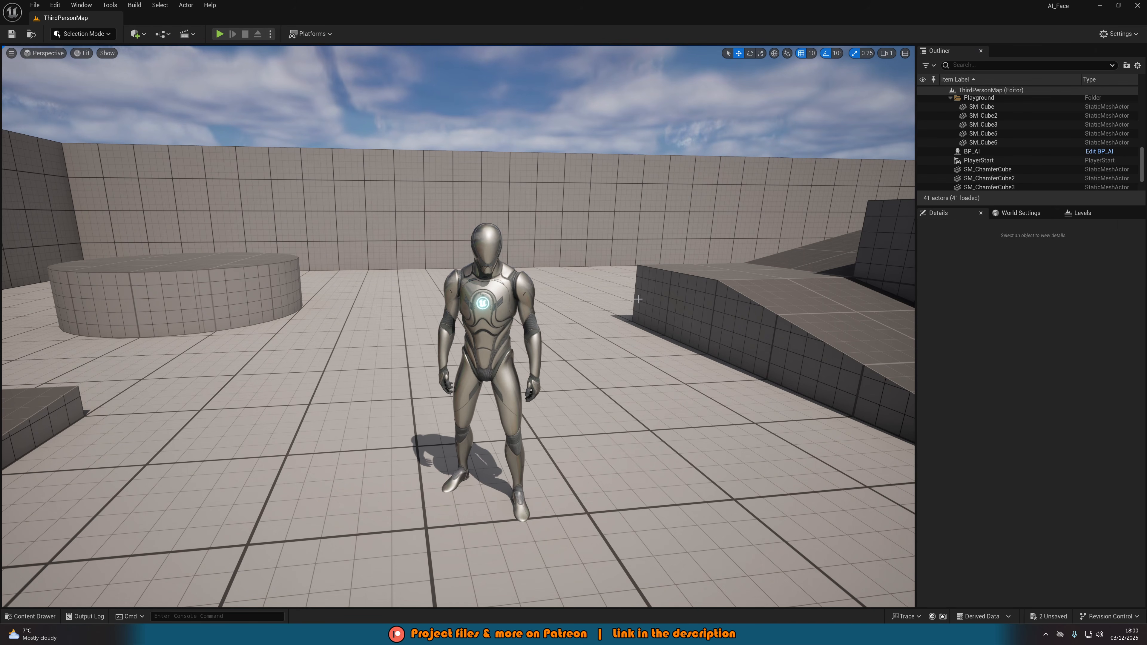
key("ctrl+space")
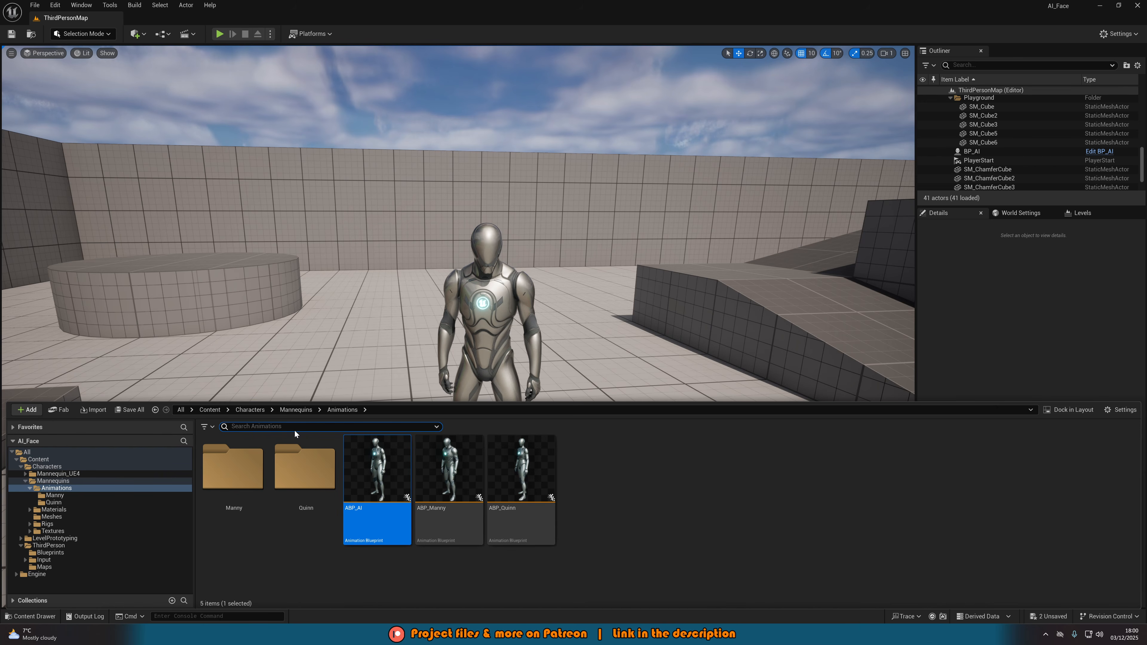
left_click(212, 410)
double_click(446, 465)
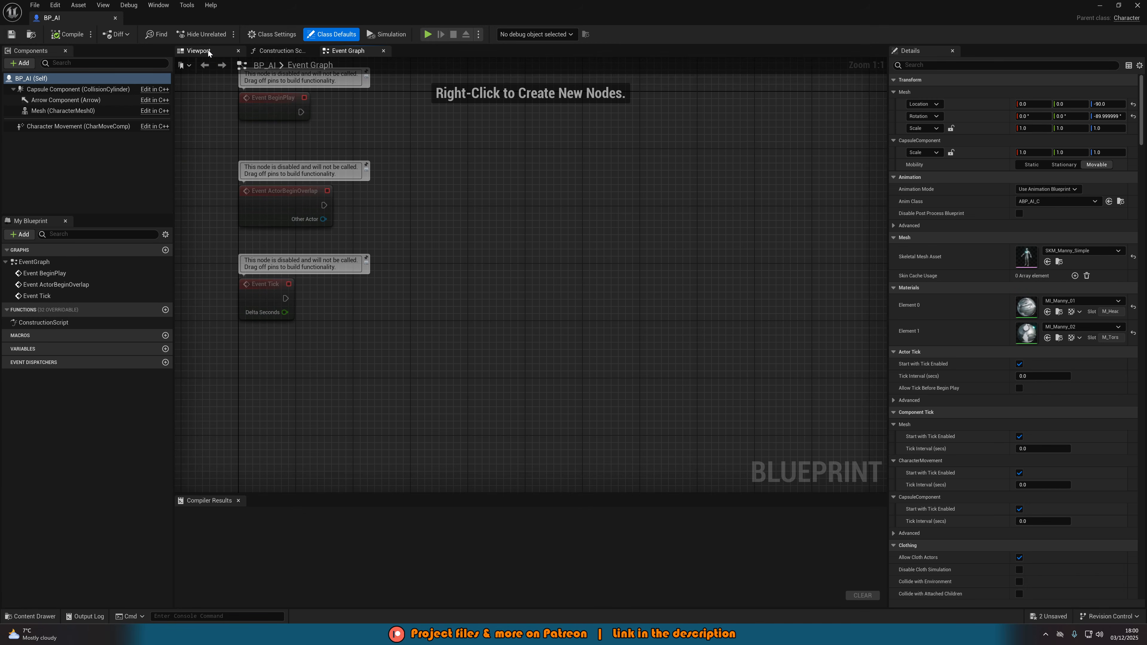
left_click(204, 51)
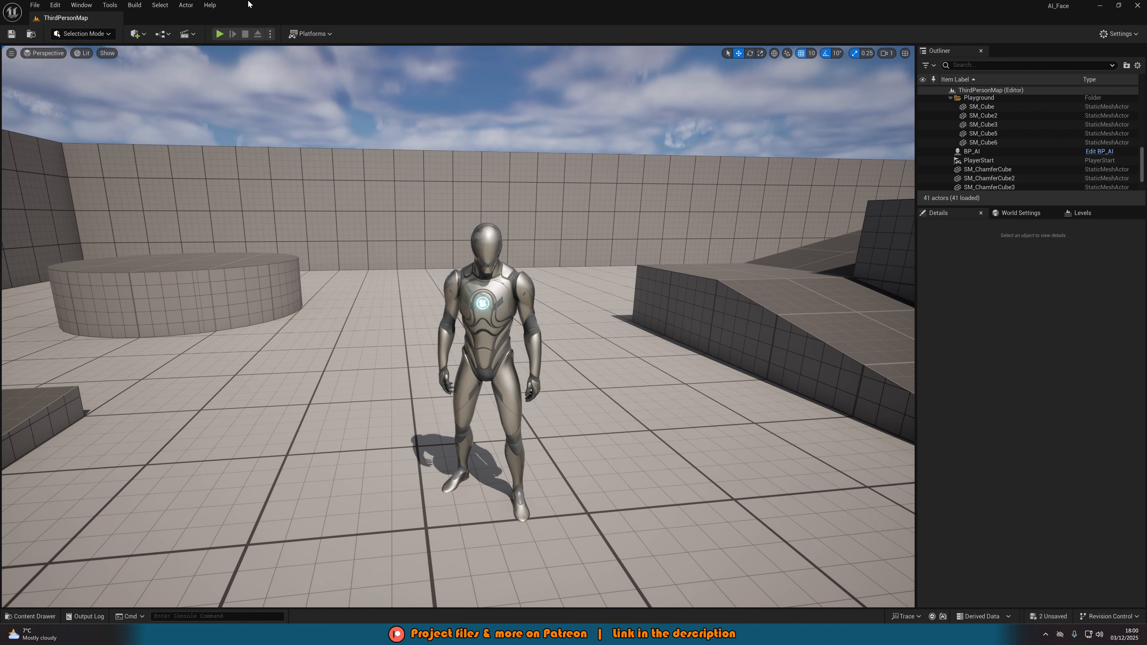
Step: Play the level and move around the AI to test its head tracking, ending the session and dismissing the message log
left_click(220, 34)
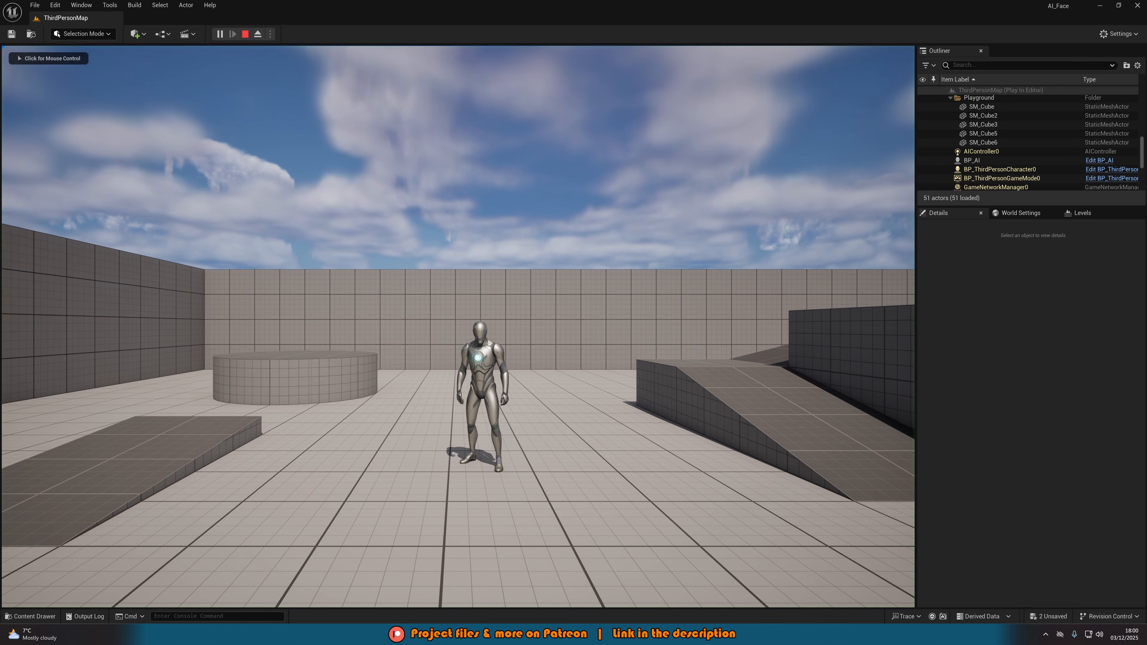
left_click(471, 385)
key("w")
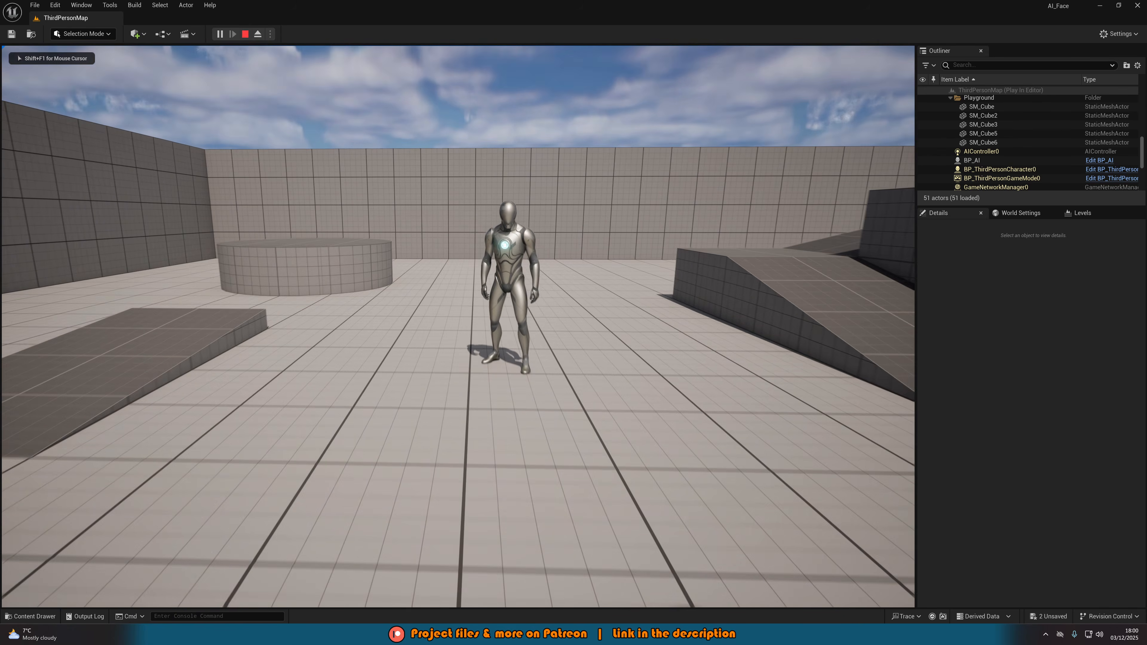
key("a")
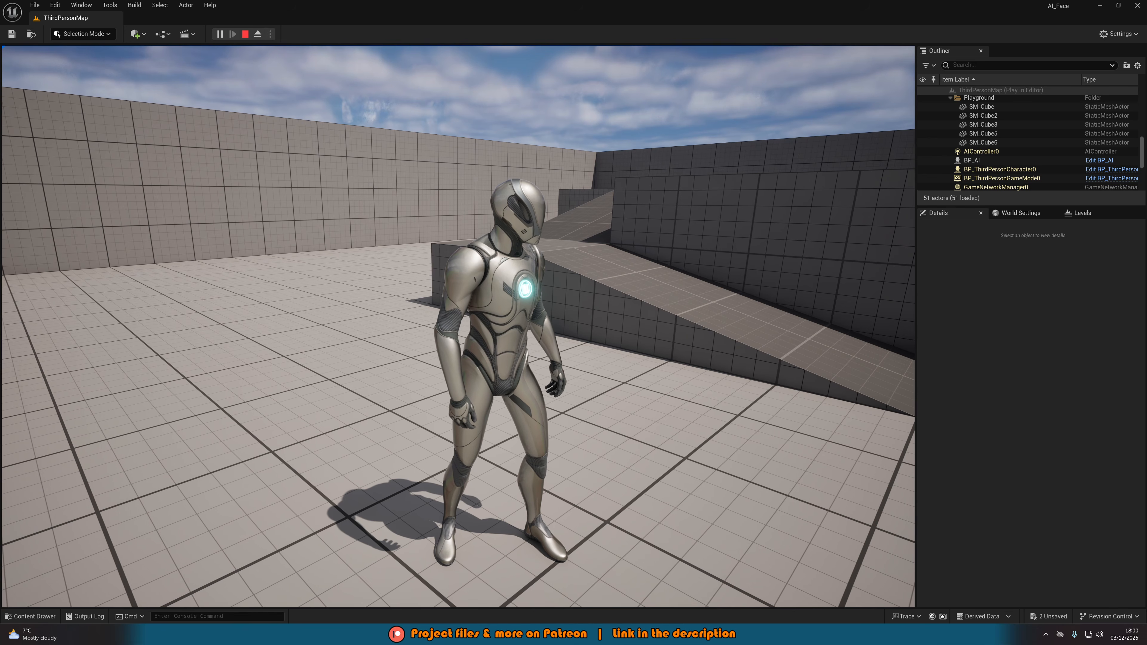
key("d")
key("a")
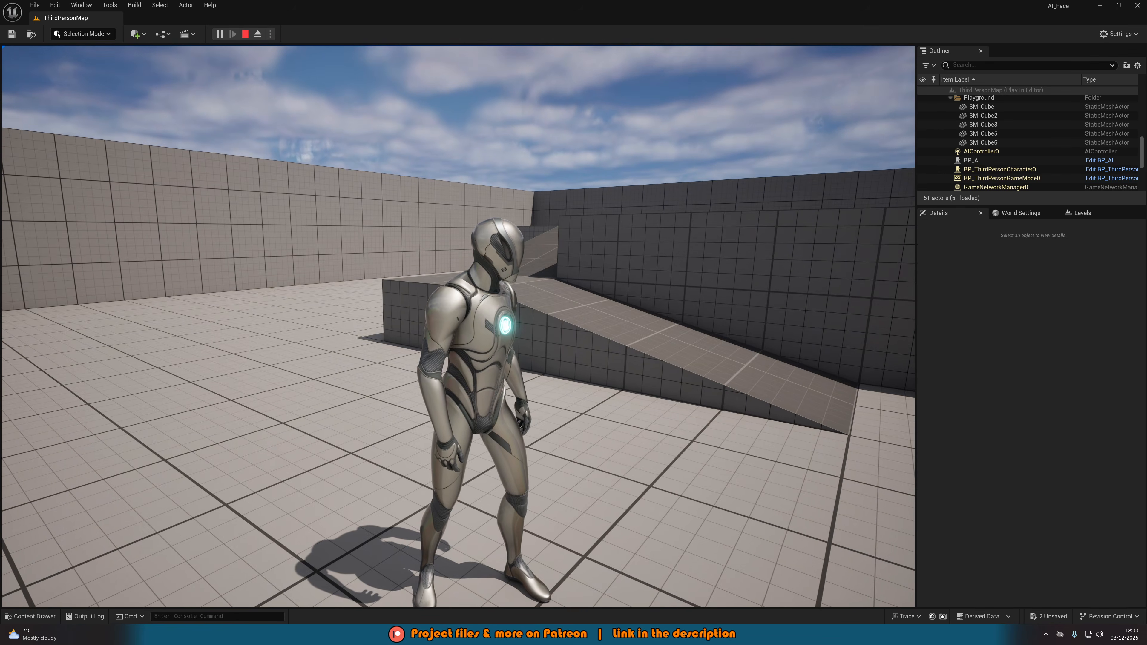
key("d")
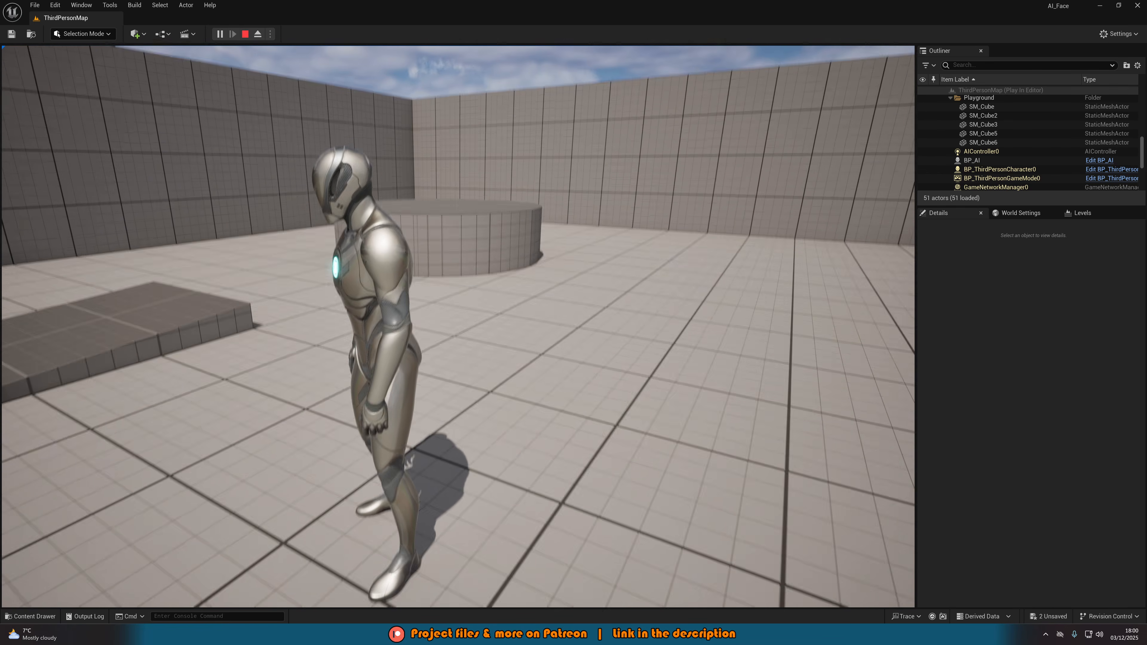
key("Escape")
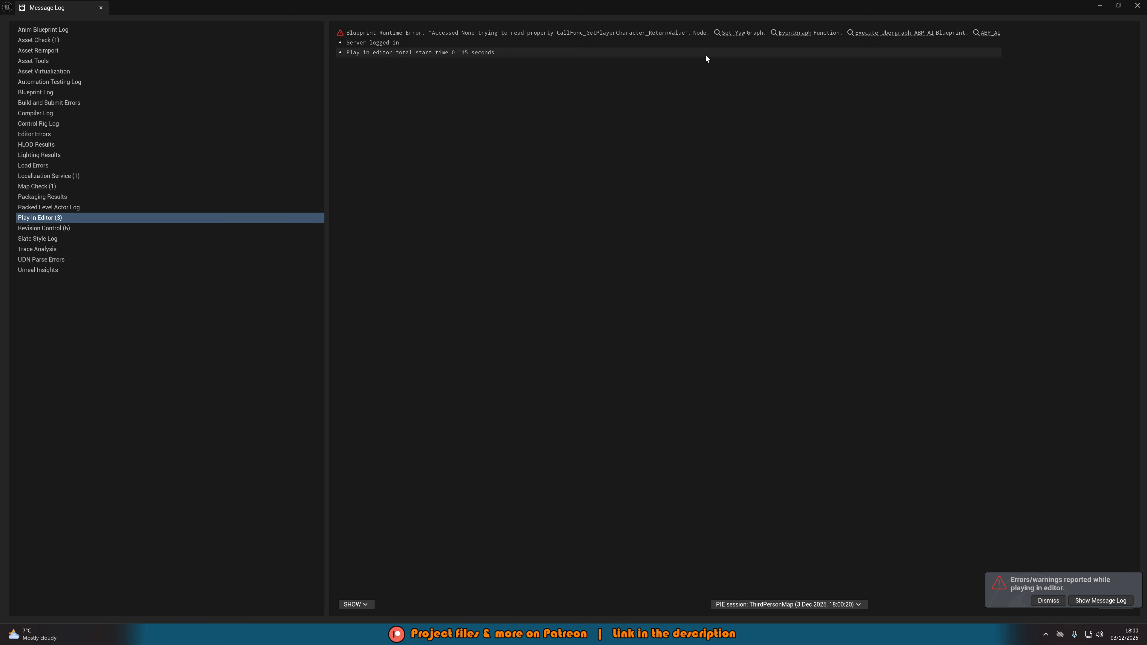
left_click(1136, 5)
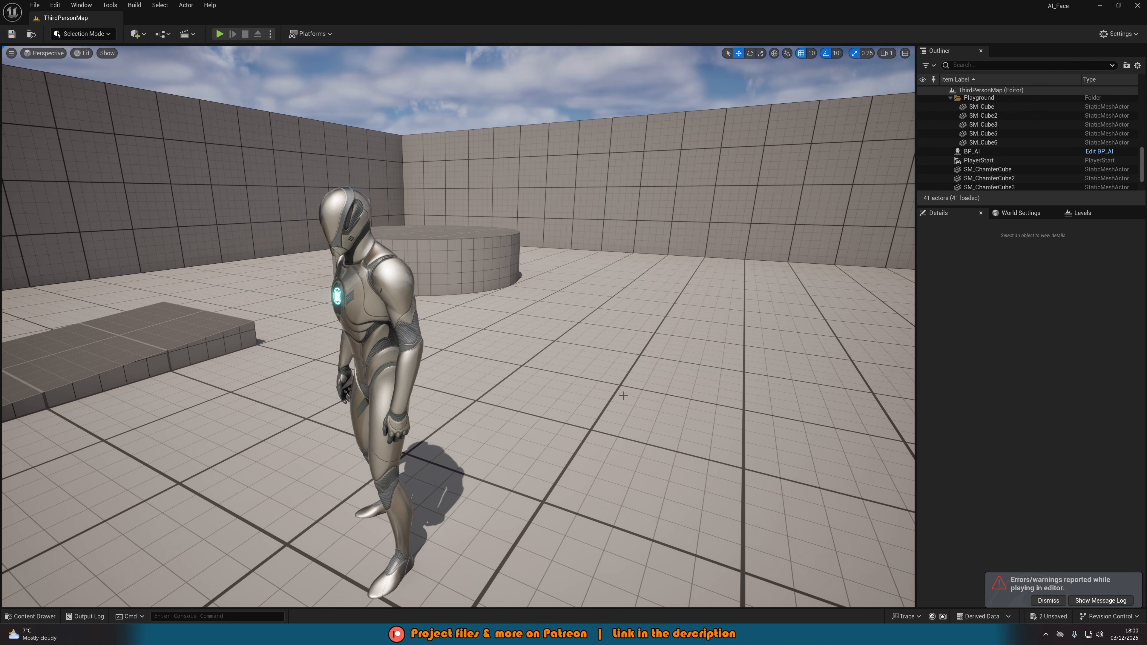
Step: Reopen ABP_AI from the Characters/Mannequins/Animations folder and show its Event Graph
mouse_move(801, 635)
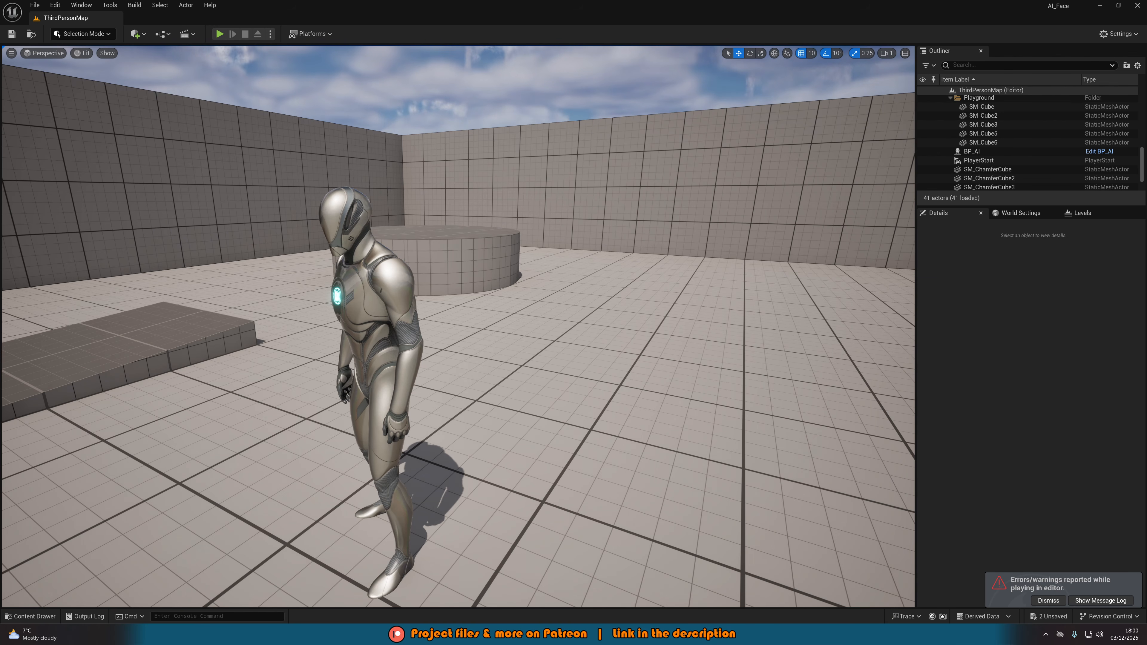
left_click(835, 563)
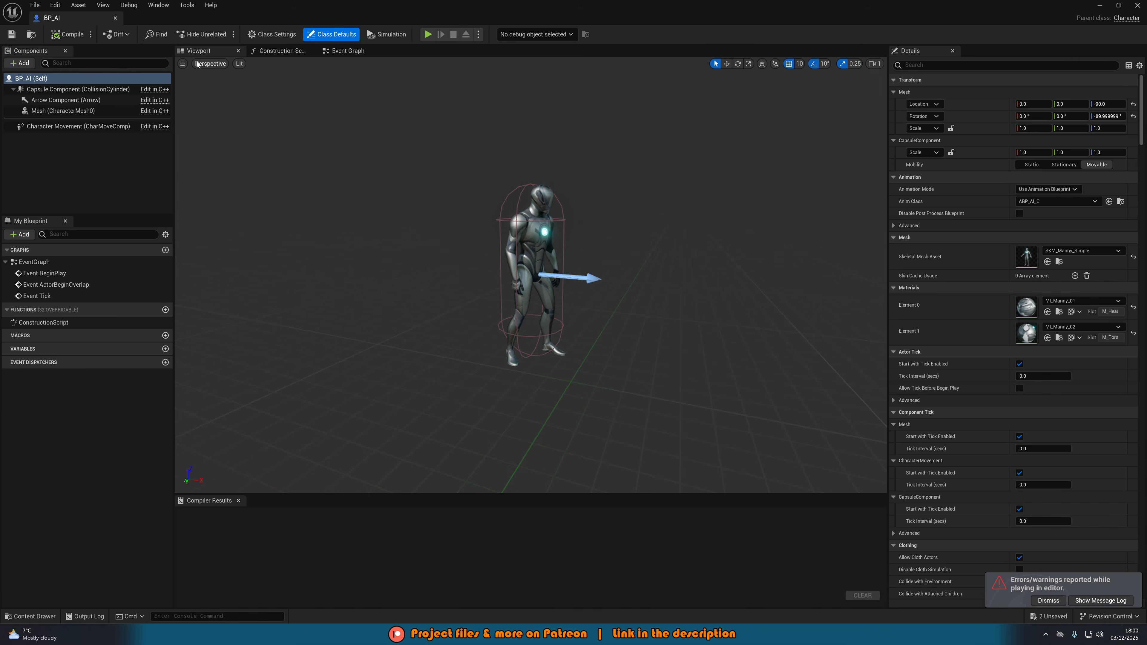
key("ctrl+space")
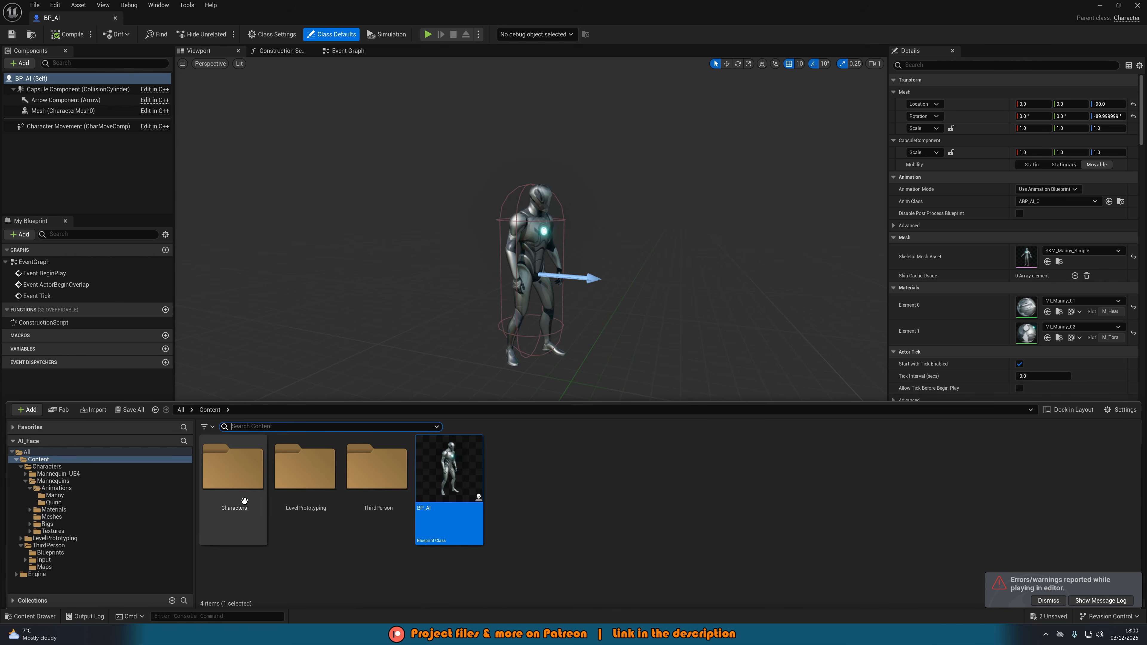
double_click(243, 500)
left_click(312, 473)
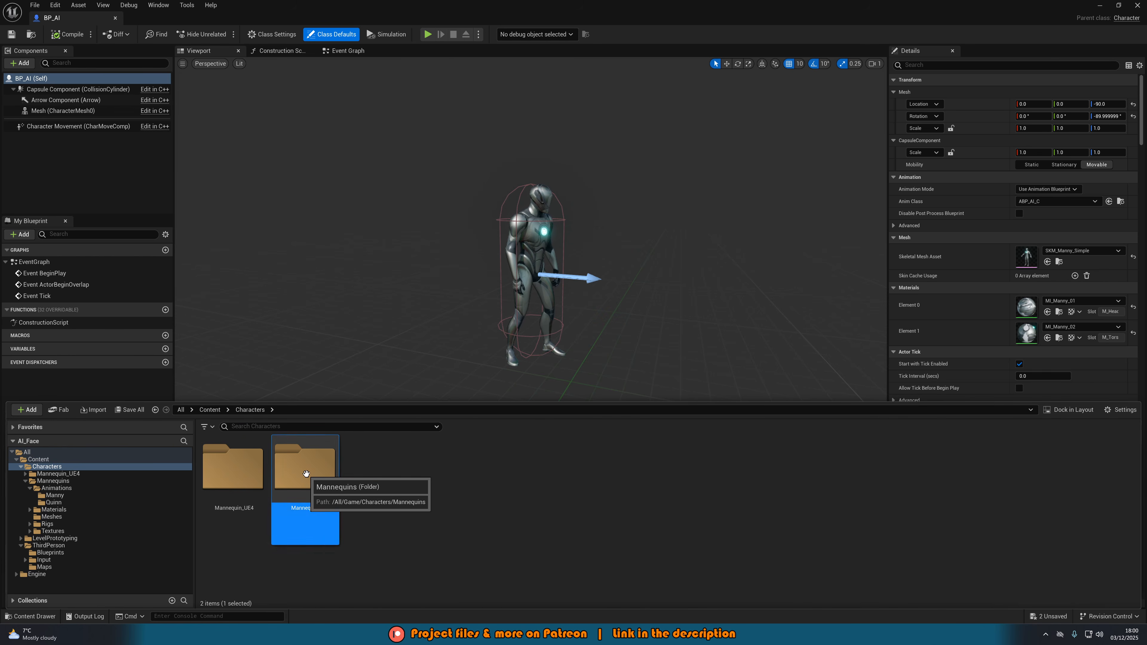
double_click(306, 473)
double_click(234, 468)
left_click(366, 454)
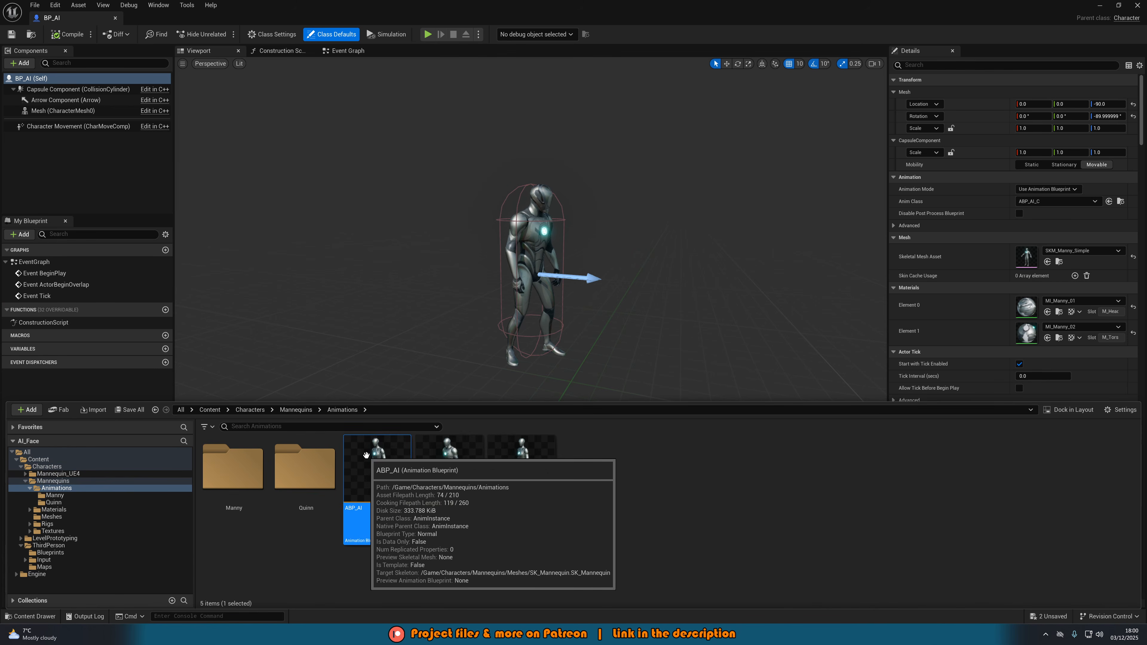
double_click(365, 454)
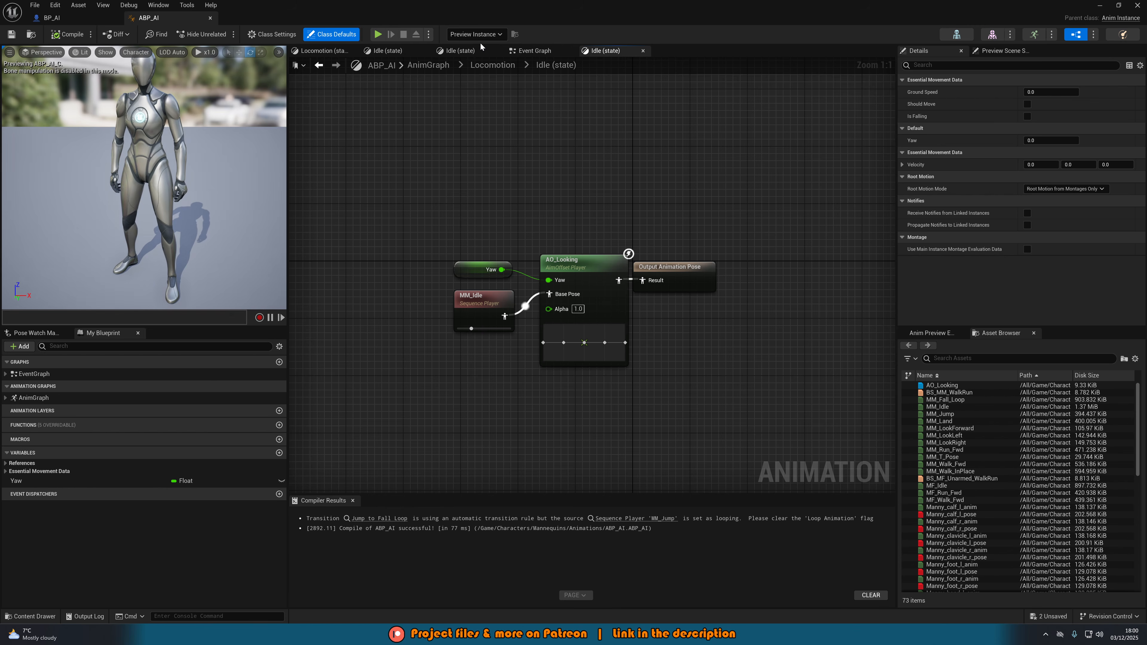
left_click(534, 49)
Step: Examine the Yaw calculation nodes from Get Player Character through to the Set Yaw node
right_click_drag(636, 275, 627, 281)
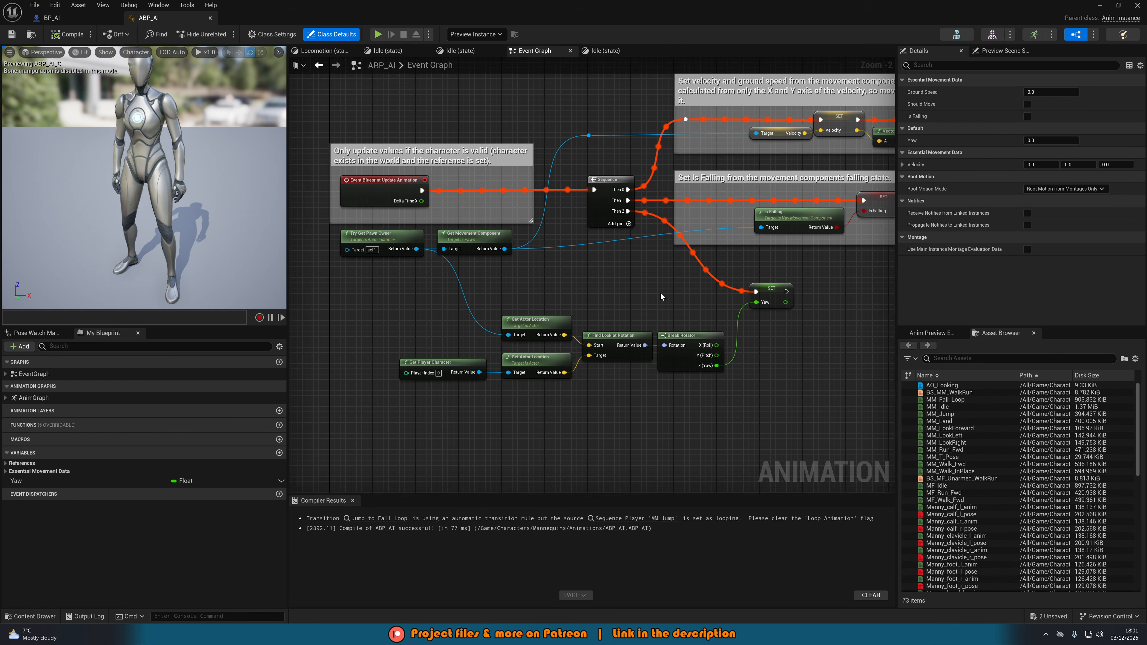
right_click_drag(770, 281, 719, 283)
scroll(718, 253, "up", 1)
left_click_drag(732, 361, 735, 339)
right_click_drag(708, 341, 759, 337)
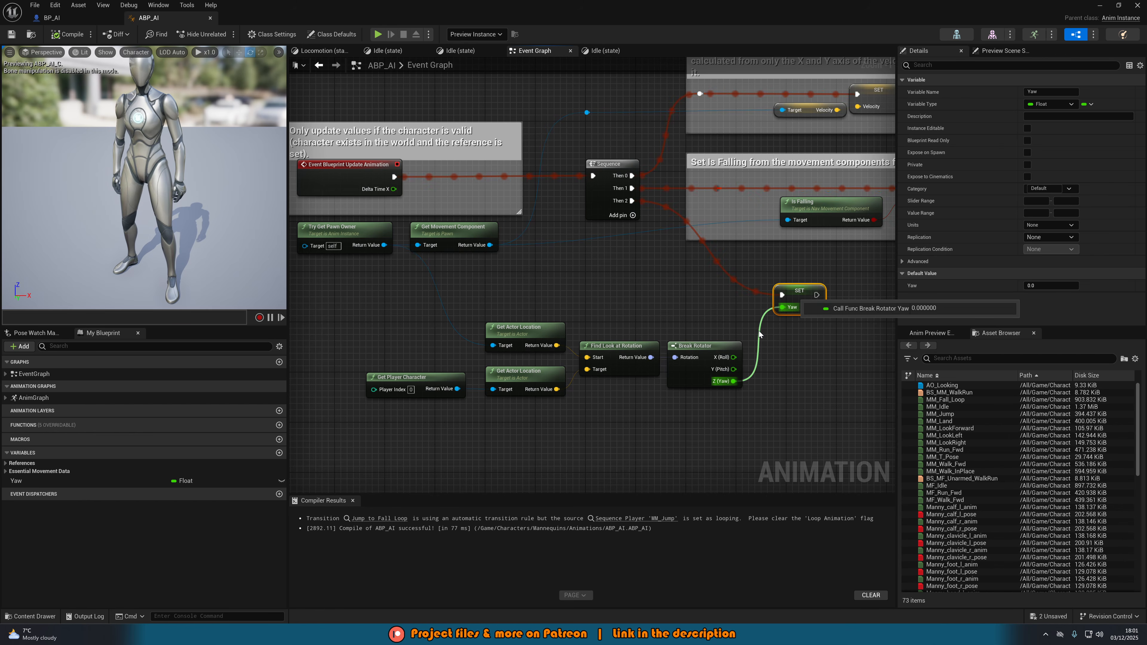
right_click_drag(314, 357, 360, 338)
left_click_drag(368, 323, 524, 403)
right_click_drag(597, 392, 483, 412)
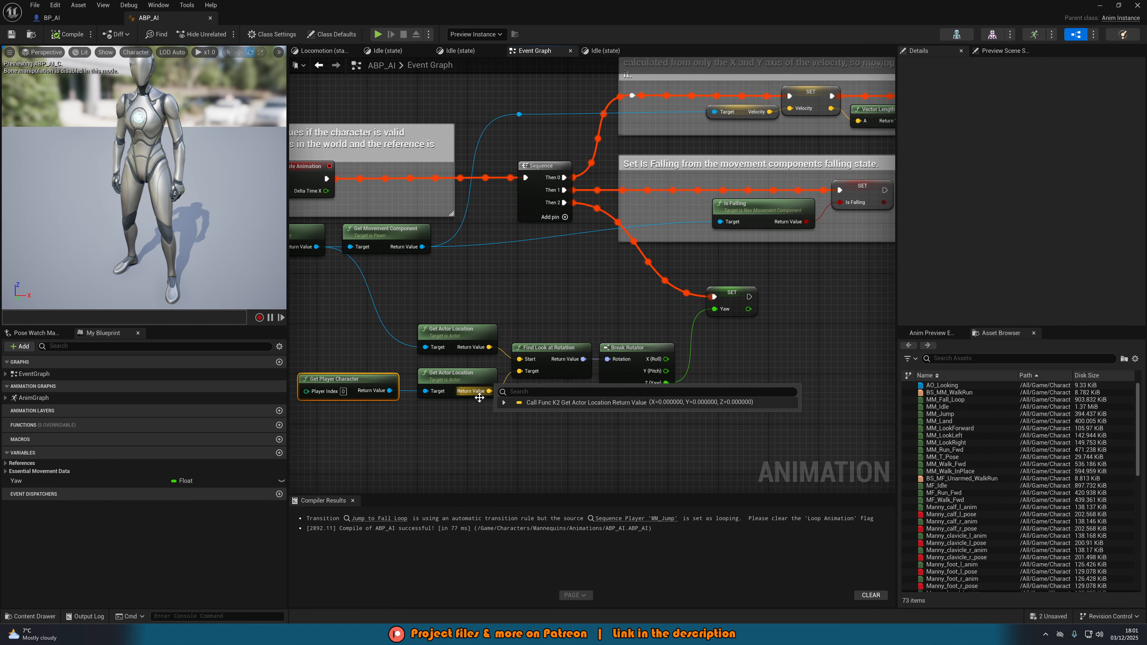
Step: Add an Is Valid execution check with Get Player Character's return value as its Input Object
left_click_drag(390, 396, 564, 293)
type("is vald")
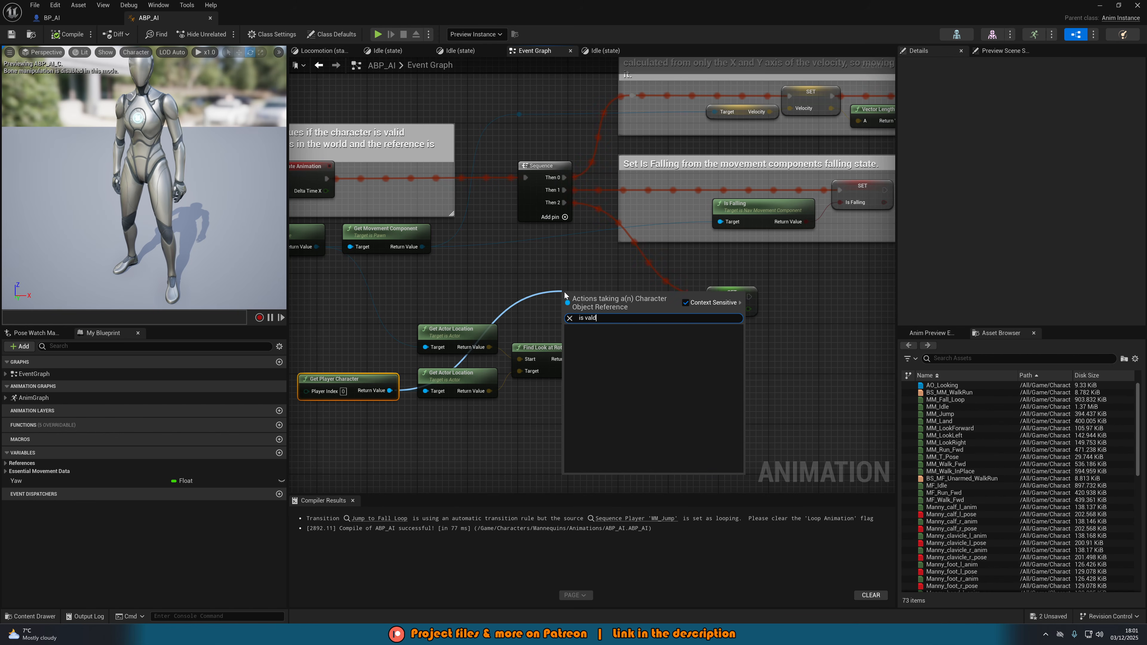
key("BackSpace")
key("Down")
key("Return")
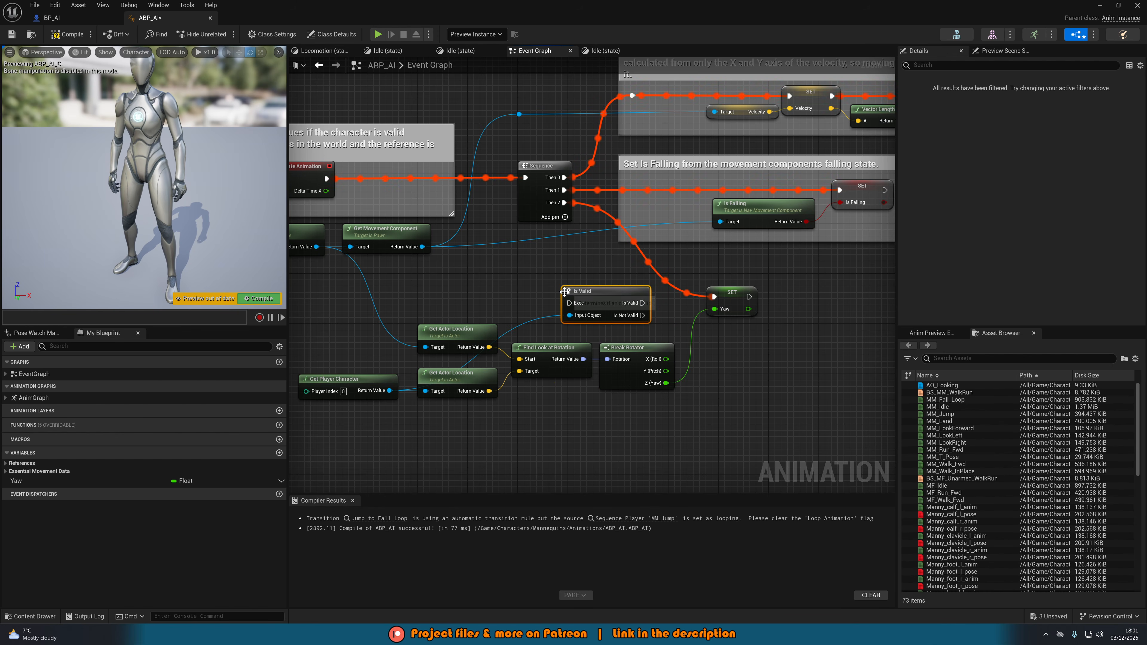
Step: Route the Sequence's Then 2 output through the Is Valid check into Set Yaw and line up the two nodes
mouse_move(577, 300)
left_mouse_down()
mouse_move(562, 186)
mouse_move(587, 287)
mouse_move(569, 303)
left_mouse_up()
left_click(768, 276)
mouse_move(642, 303)
left_mouse_down()
mouse_move(732, 296)
mouse_move(656, 290)
left_mouse_up()
left_click(712, 358)
right_click_drag(719, 342, 696, 329)
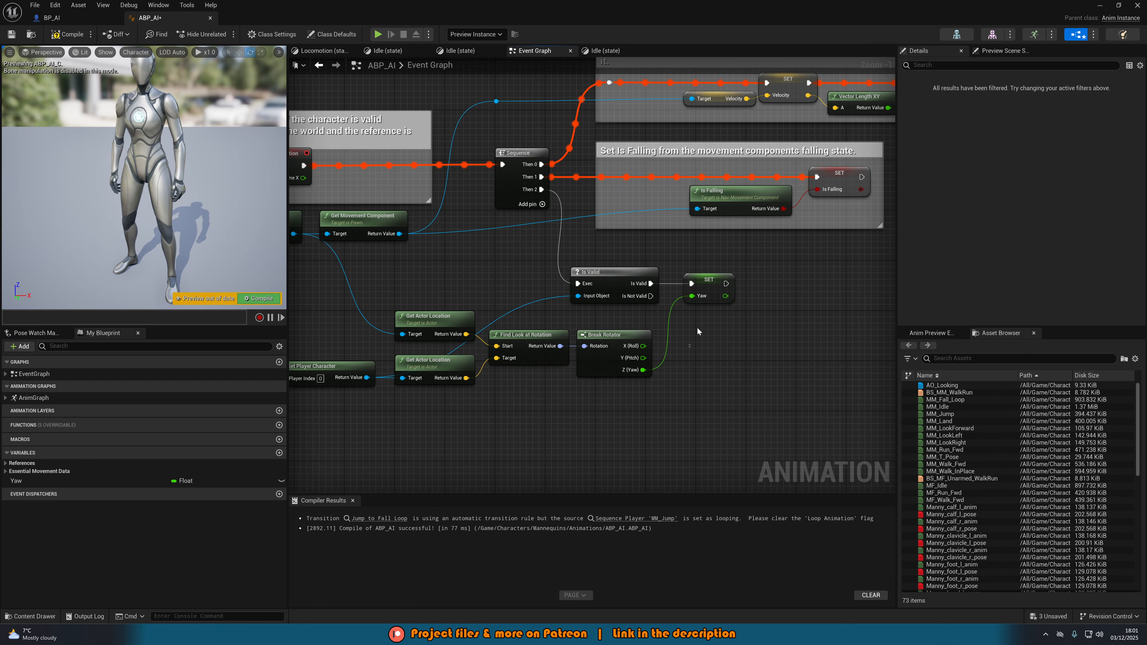
left_click_drag(734, 315, 722, 296)
Step: Compile and save the ABP_AI animation blueprint
right_click_drag(700, 325, 786, 290)
left_click(786, 289)
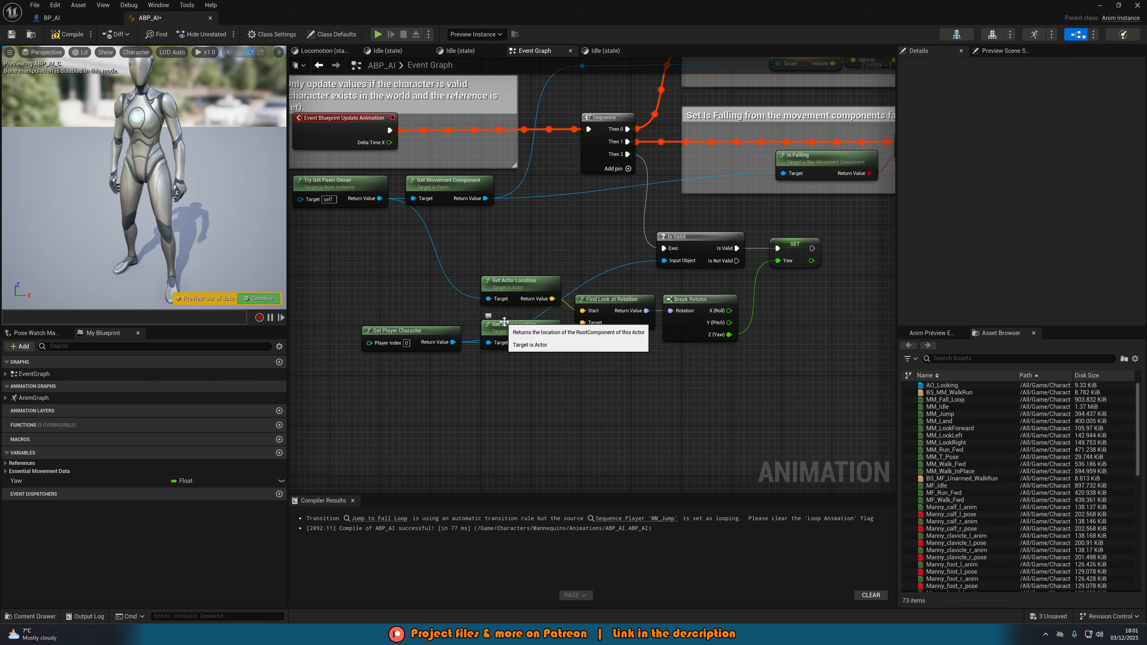
left_click(69, 33)
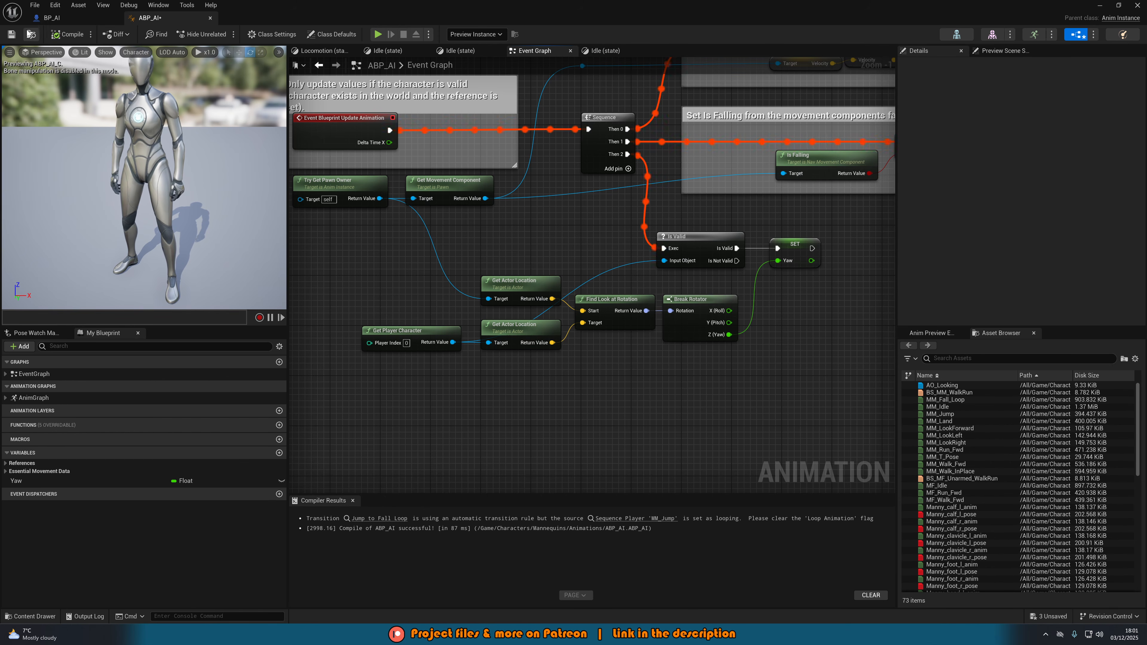
left_click(11, 33)
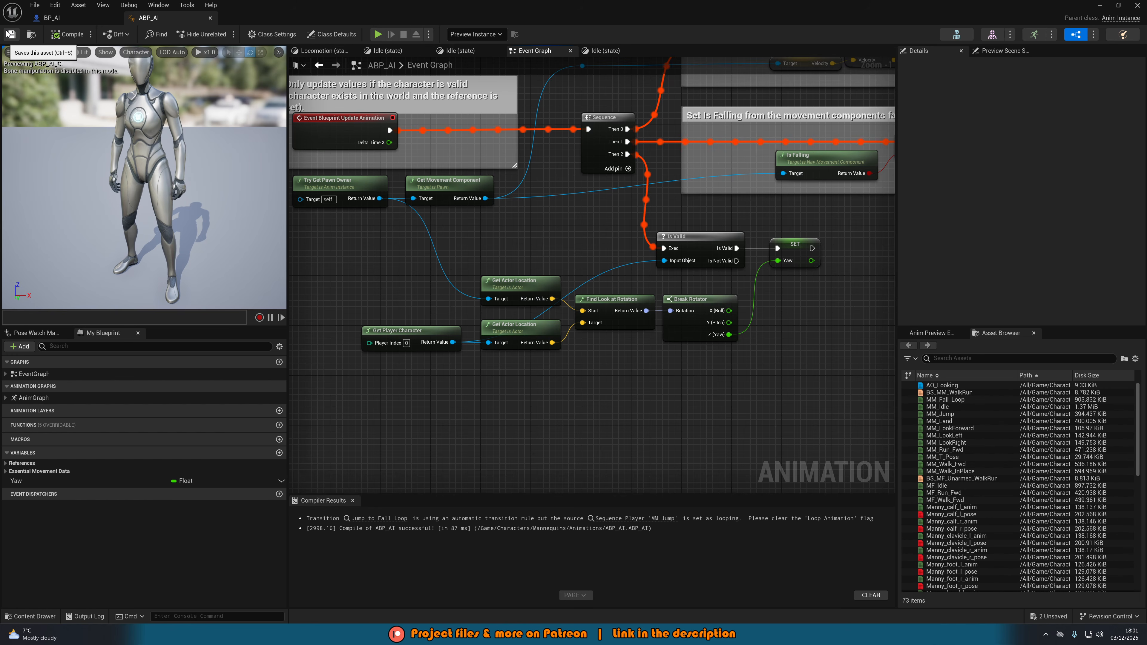
Step: Undo the move of the Find Look at Rotation node and compile ABP_AI
mouse_move(551, 299)
left_mouse_down()
mouse_move(588, 331)
mouse_move(571, 309)
left_mouse_up()
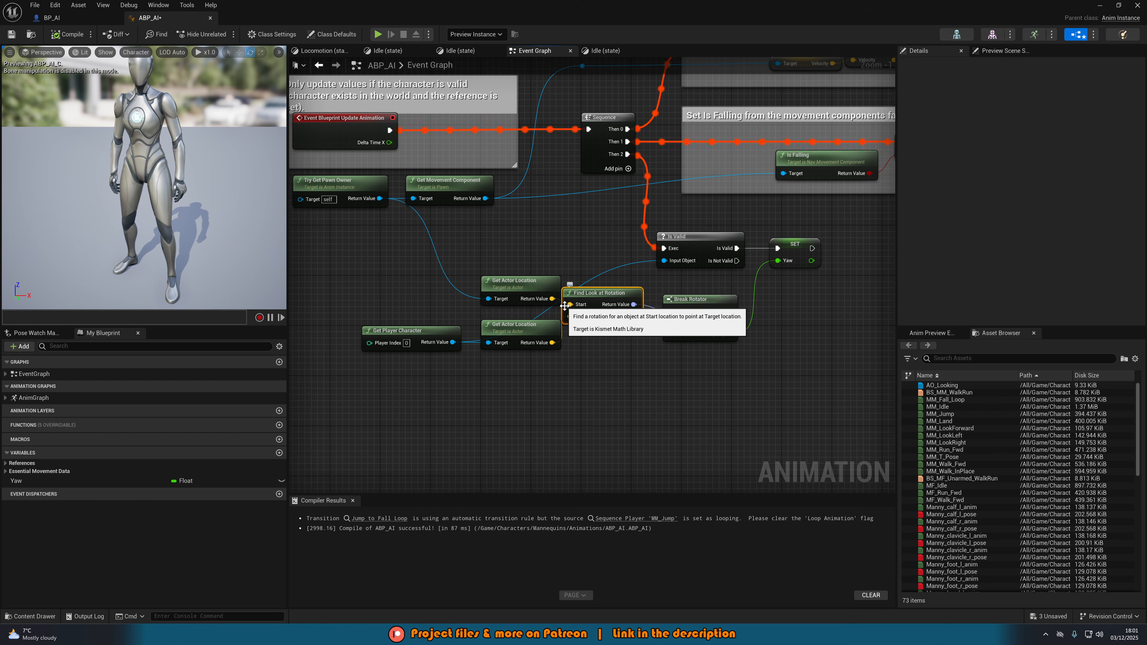
key("ctrl+z")
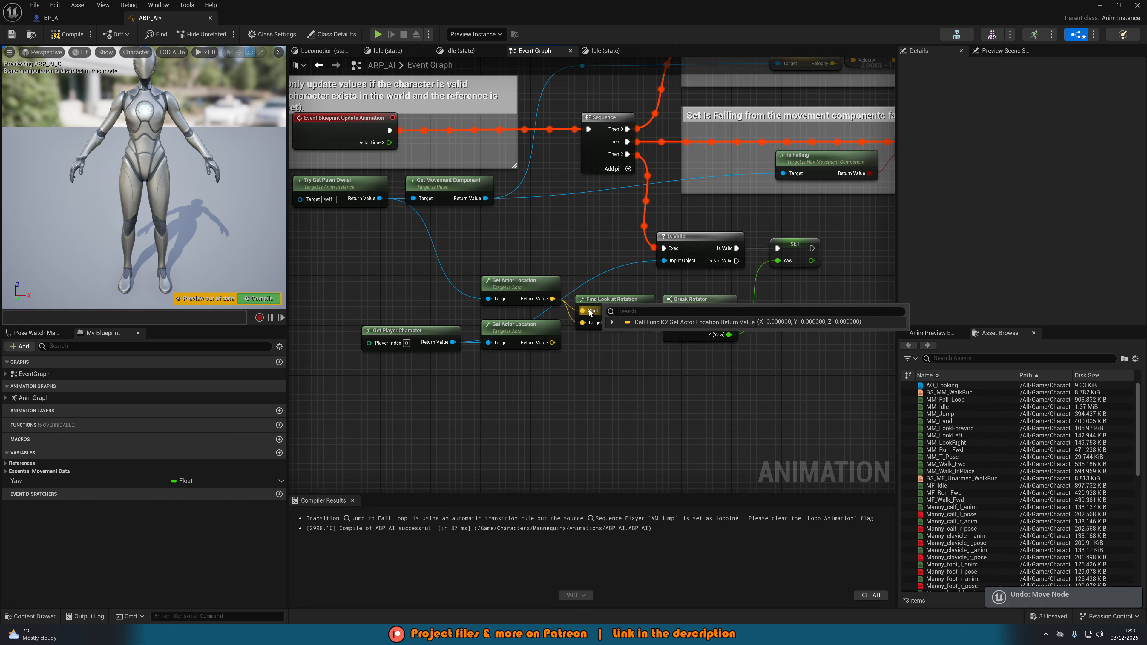
left_click(63, 35)
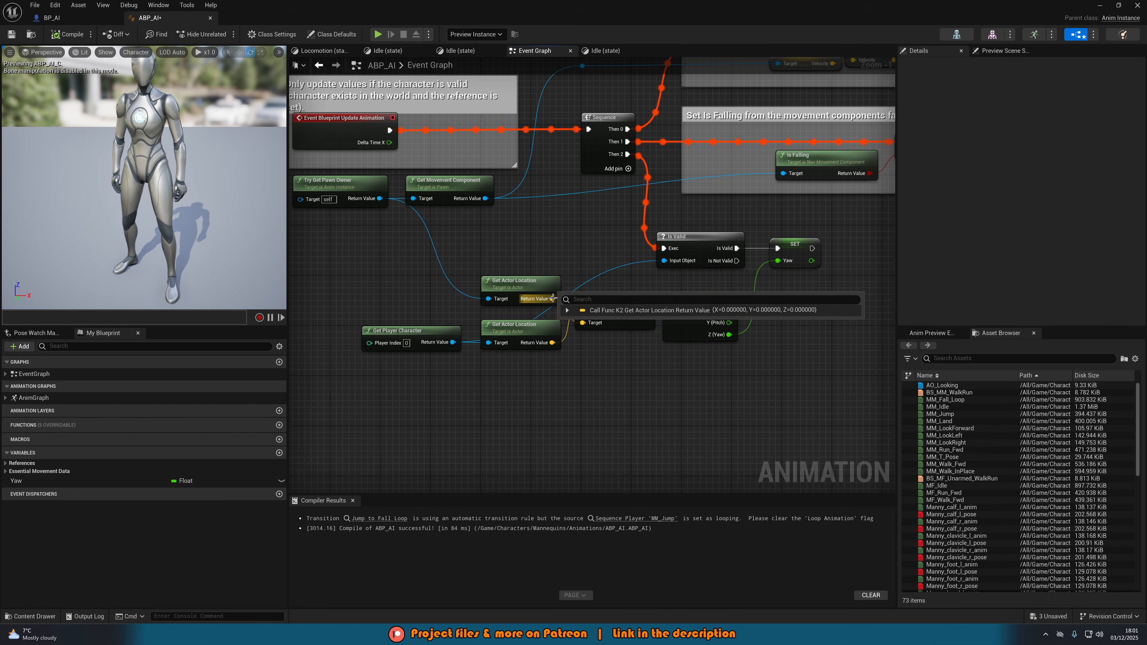
Step: Open AO_Looking from the Manny animations folder and preview its look poses at different points along the Yaw axis
left_click_drag(552, 298, 552, 343)
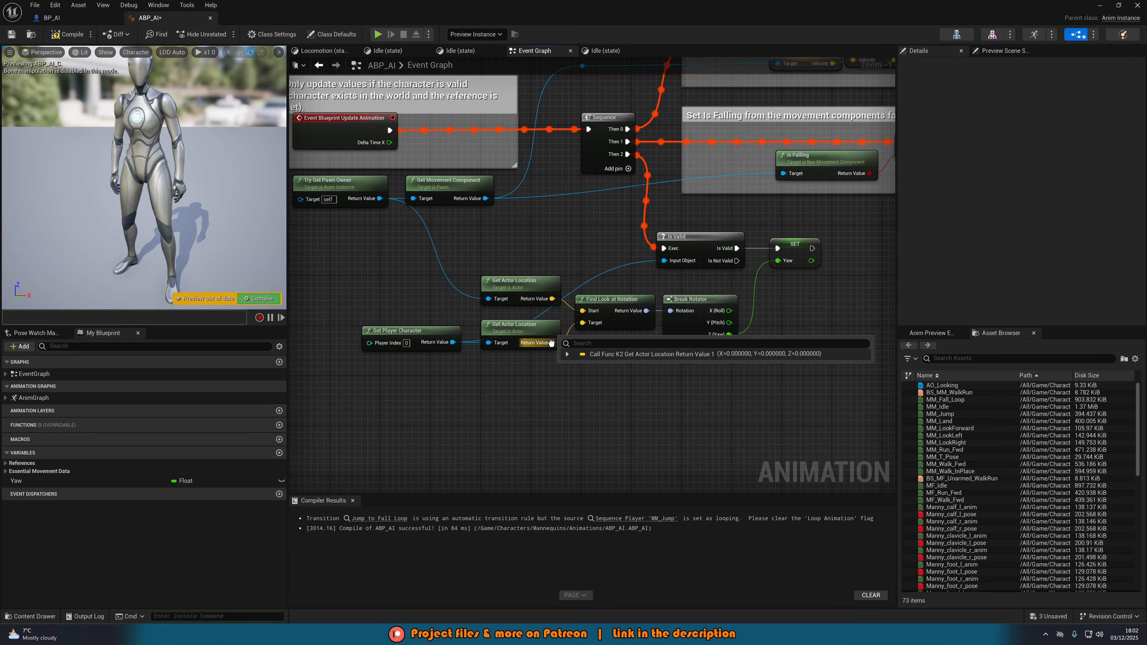
key("ctrl+space")
double_click(261, 490)
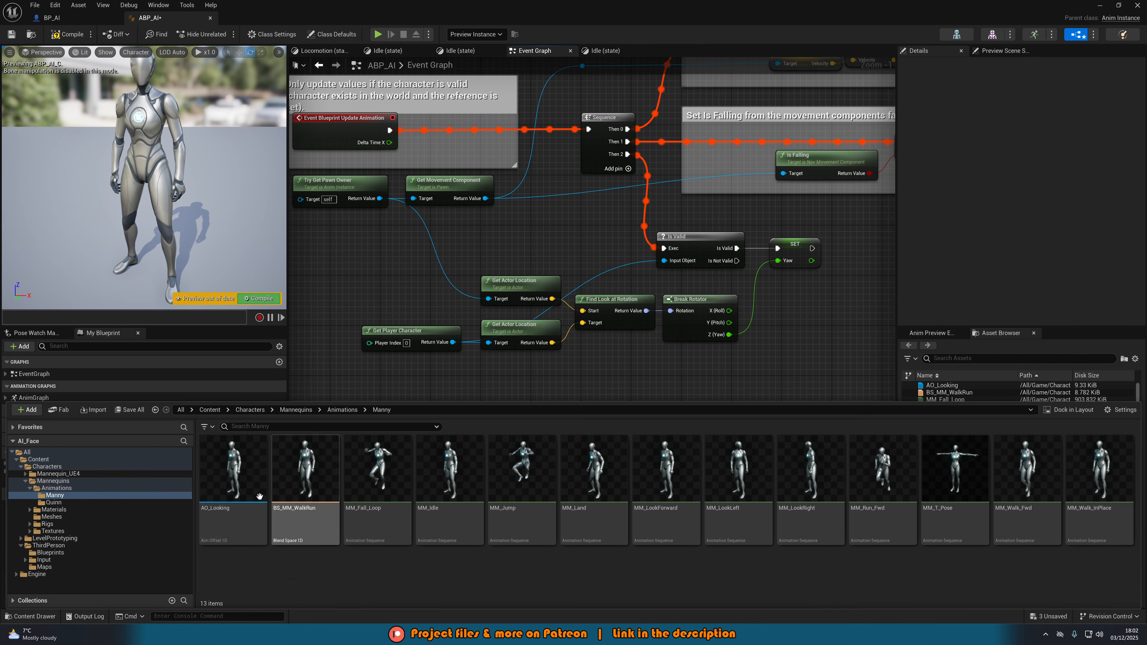
left_click(242, 488)
double_click(240, 489)
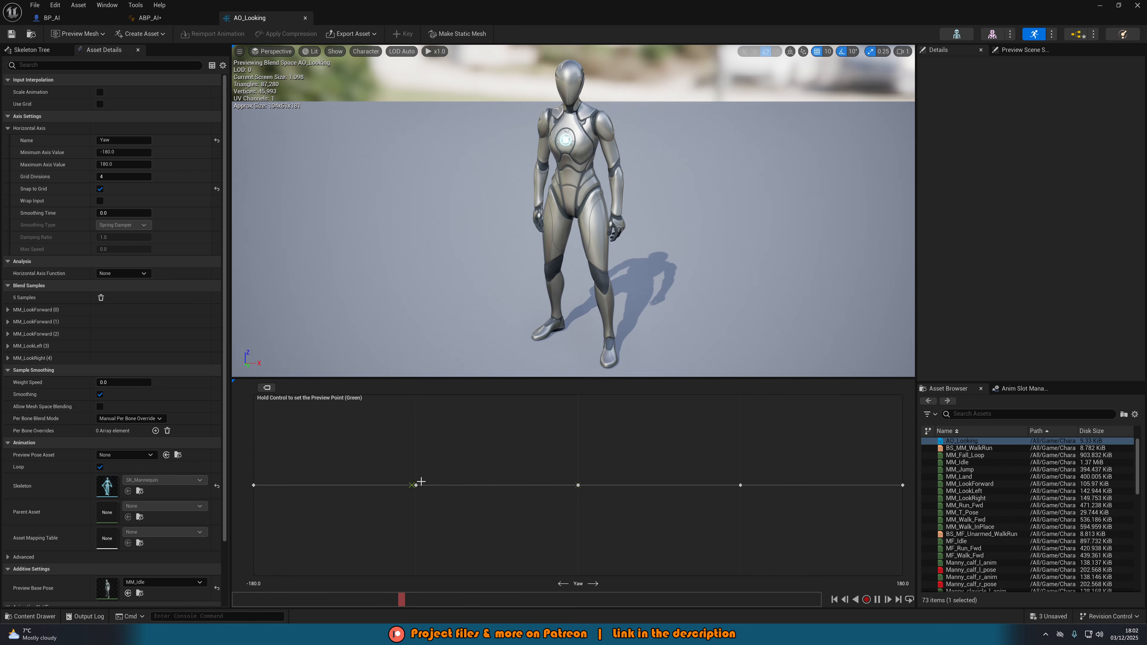
key("ctrl")
key("ctrl")
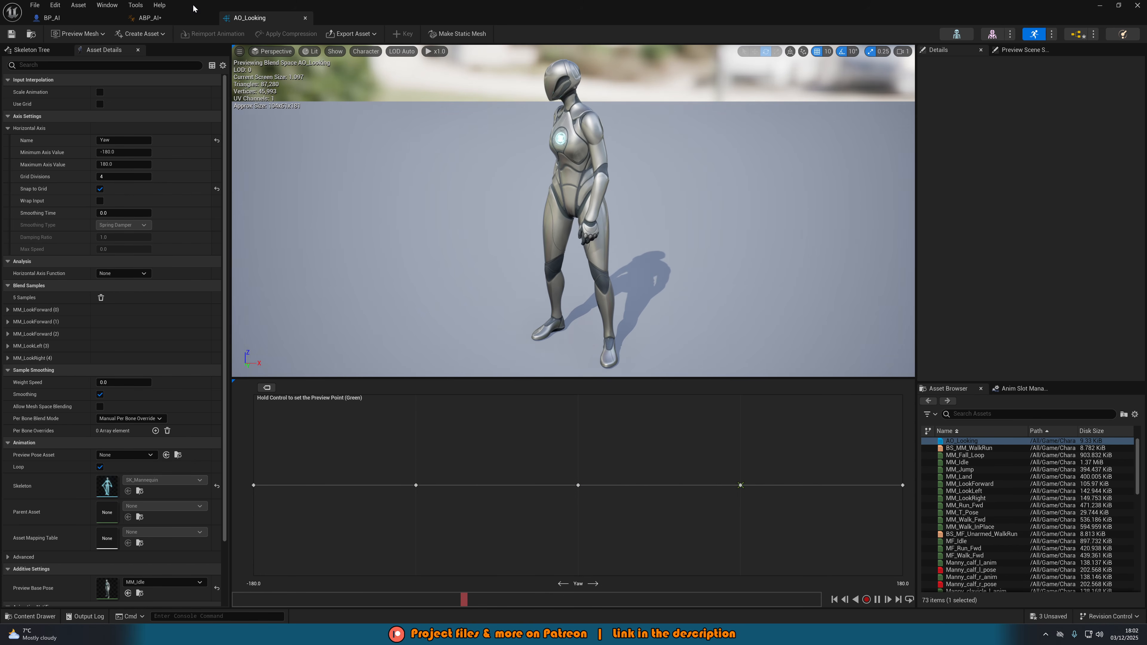
Step: Return to ABP_AI, check the two Get Actor Location outputs feeding Find Look at Rotation, and compile the blueprint
left_click(146, 19)
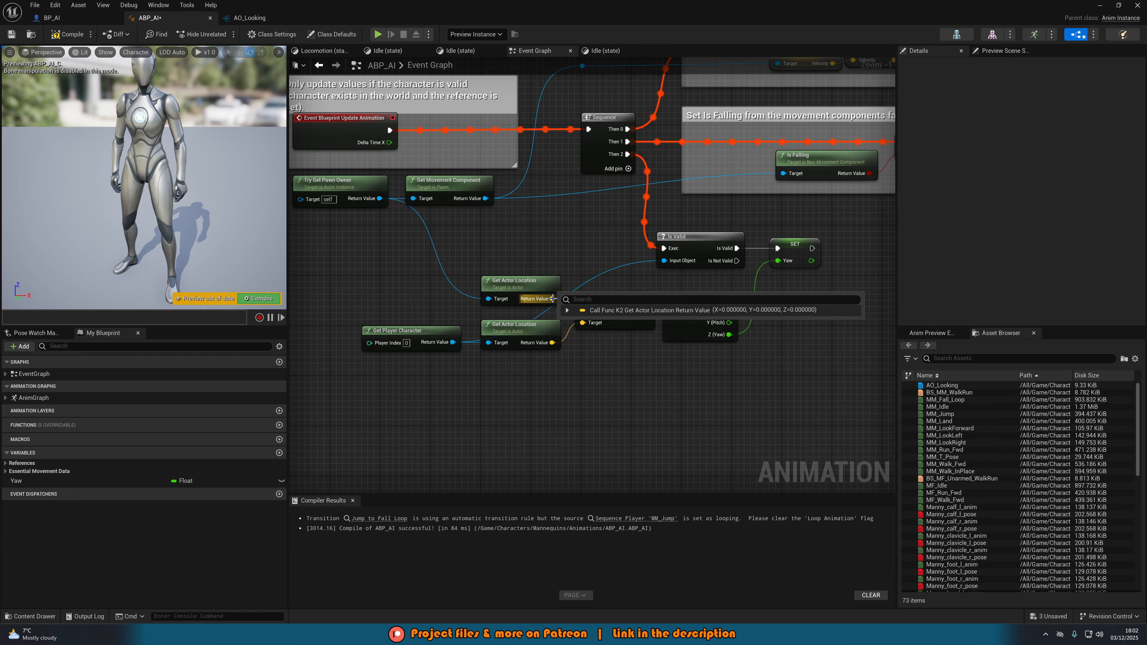
left_click_drag(596, 313, 551, 342)
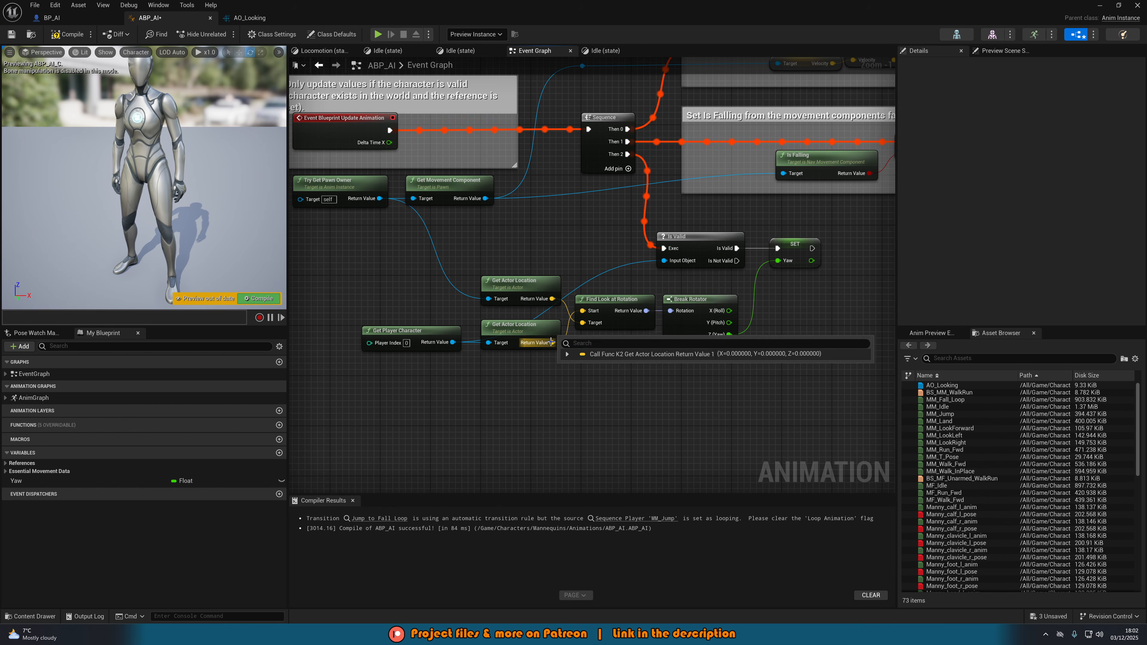
left_click(68, 34)
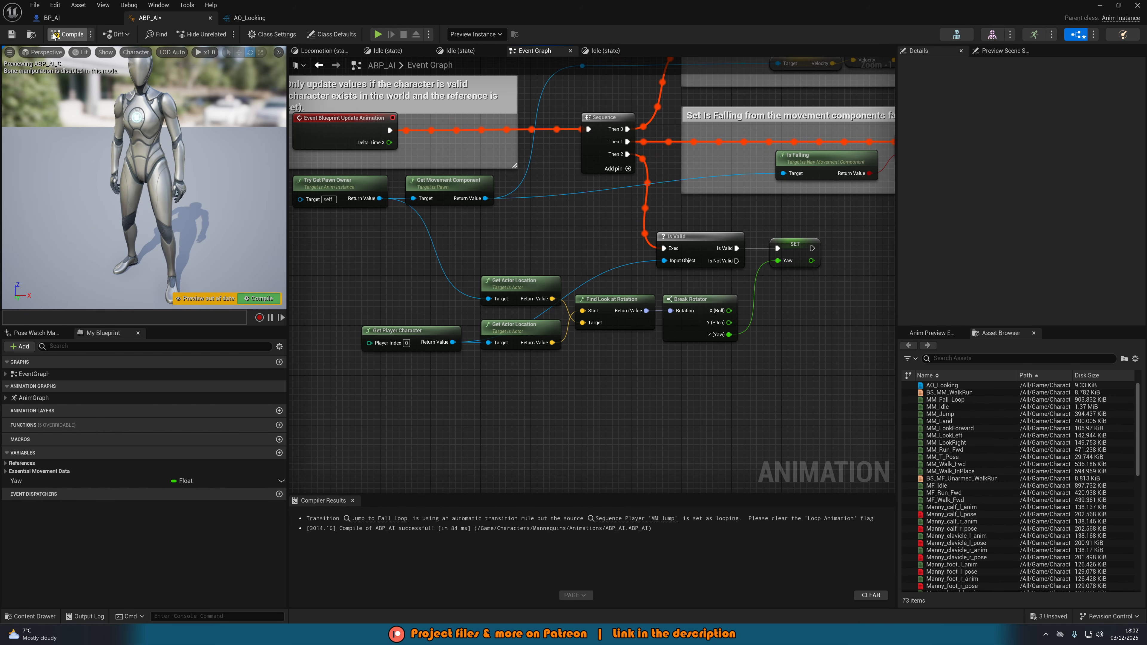
Step: Play ThirdPersonMap in the editor and walk around the AI character to test whether it looks towards the player from different sides
left_click(1100, 5)
left_click(219, 34)
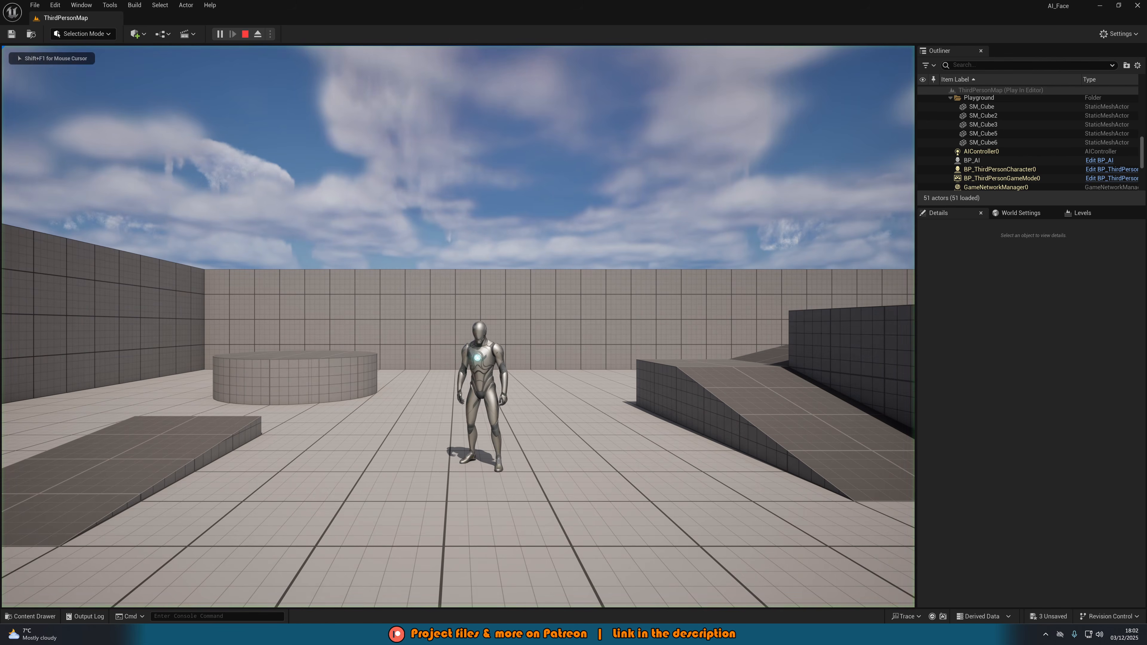
key("a")
key("w")
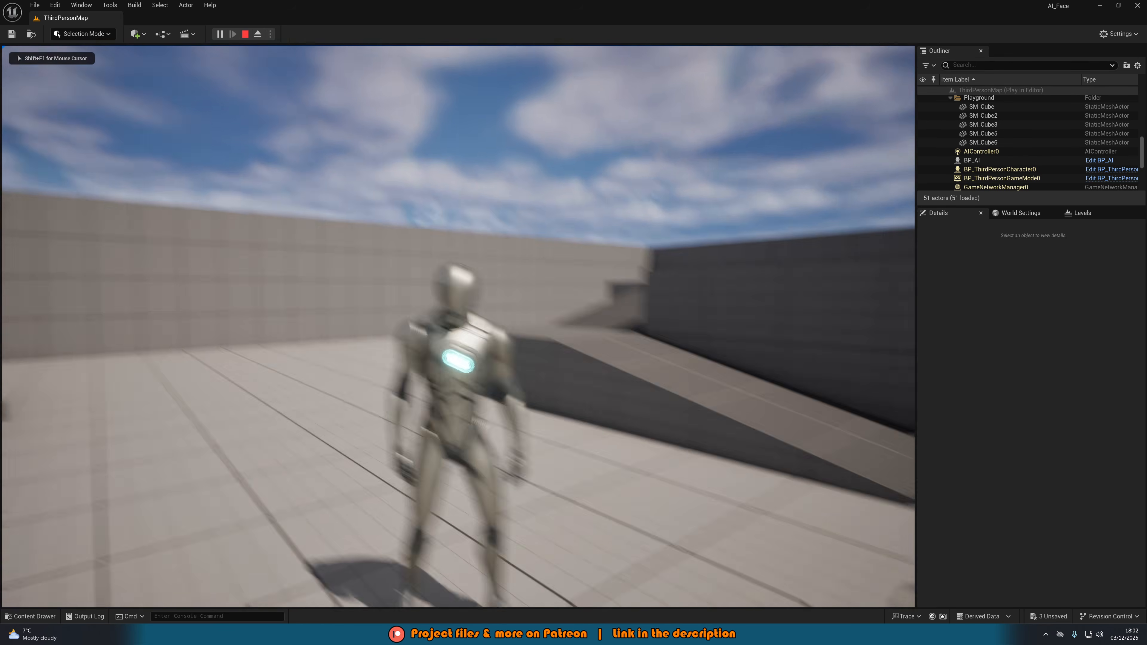
key("d")
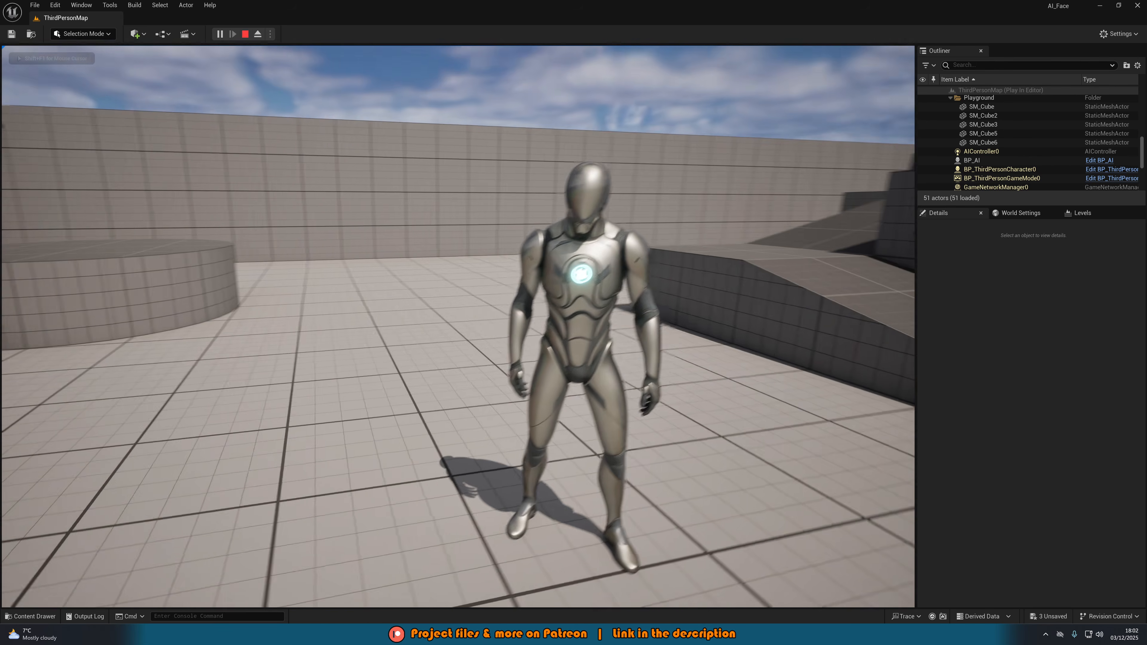
key("d")
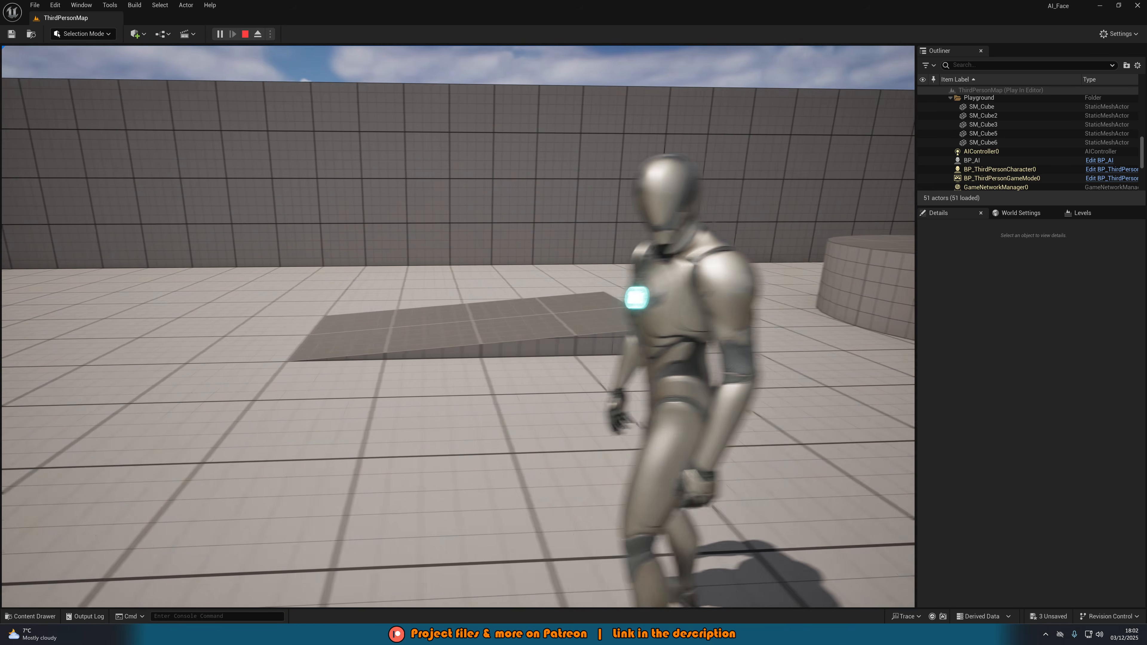
key("a")
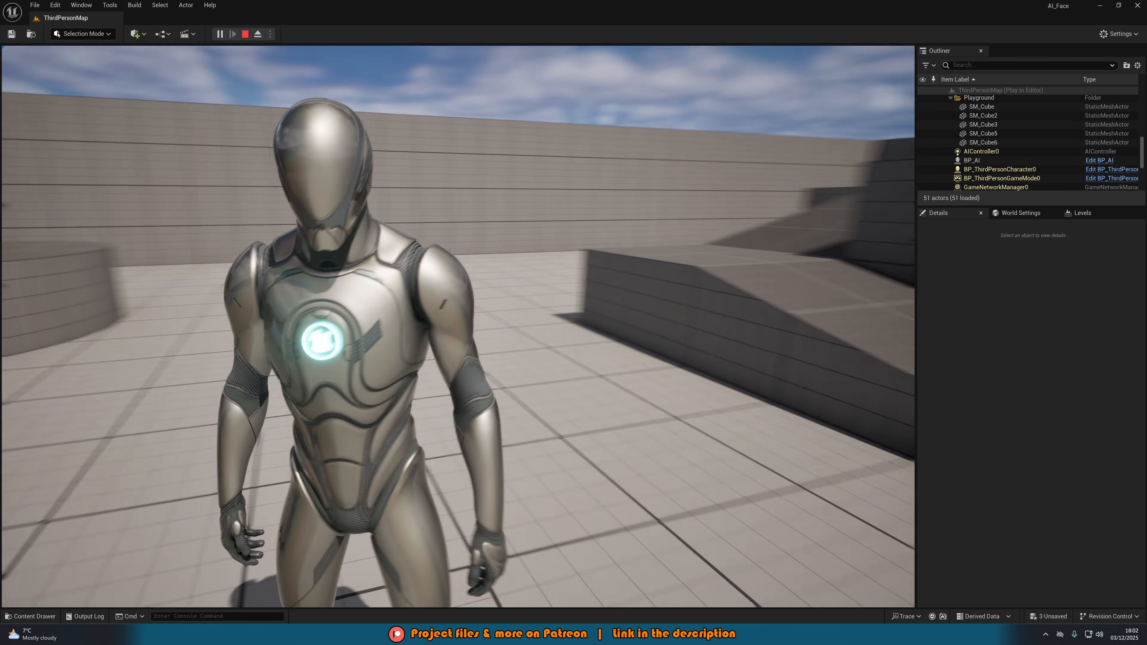
key("a")
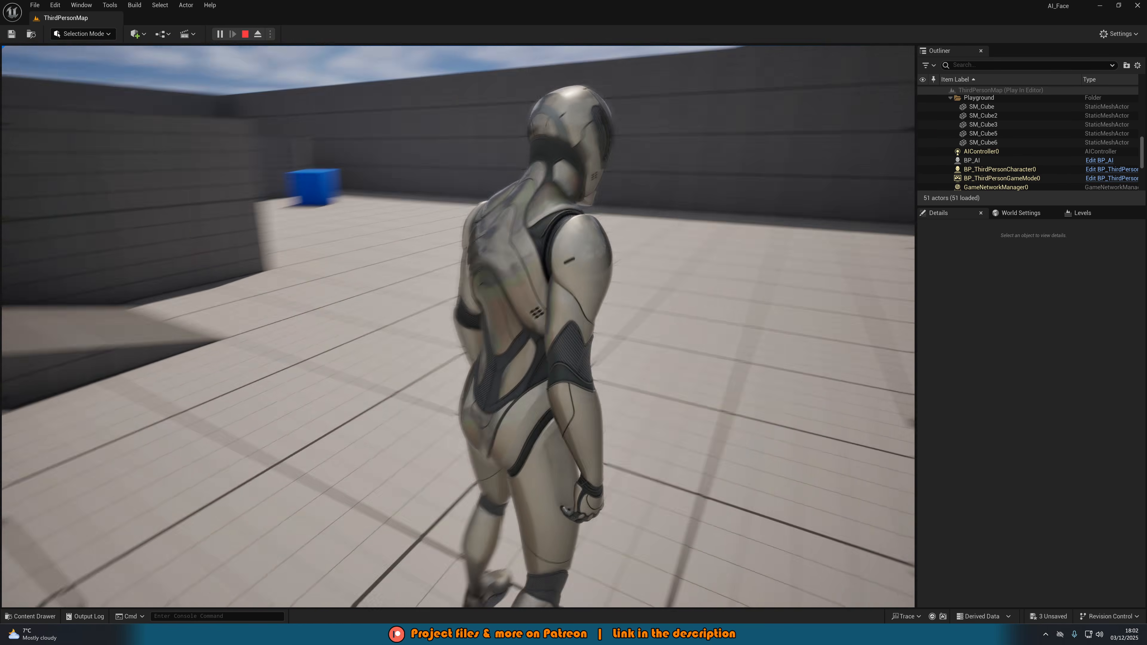
key("d")
key("a")
key("d")
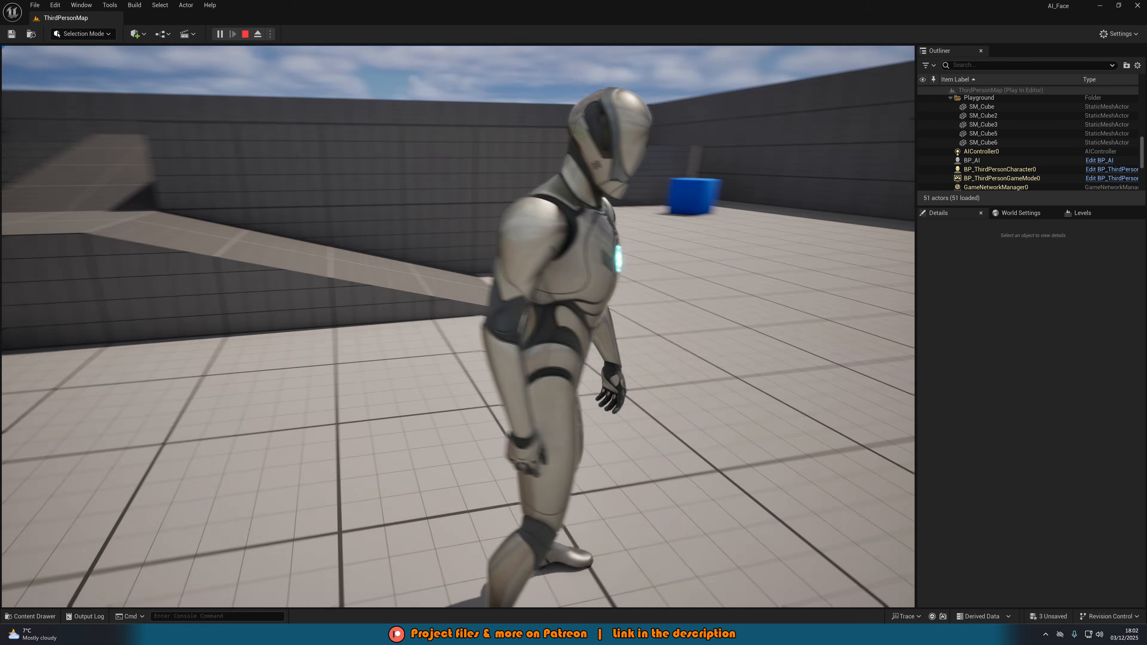
key("d")
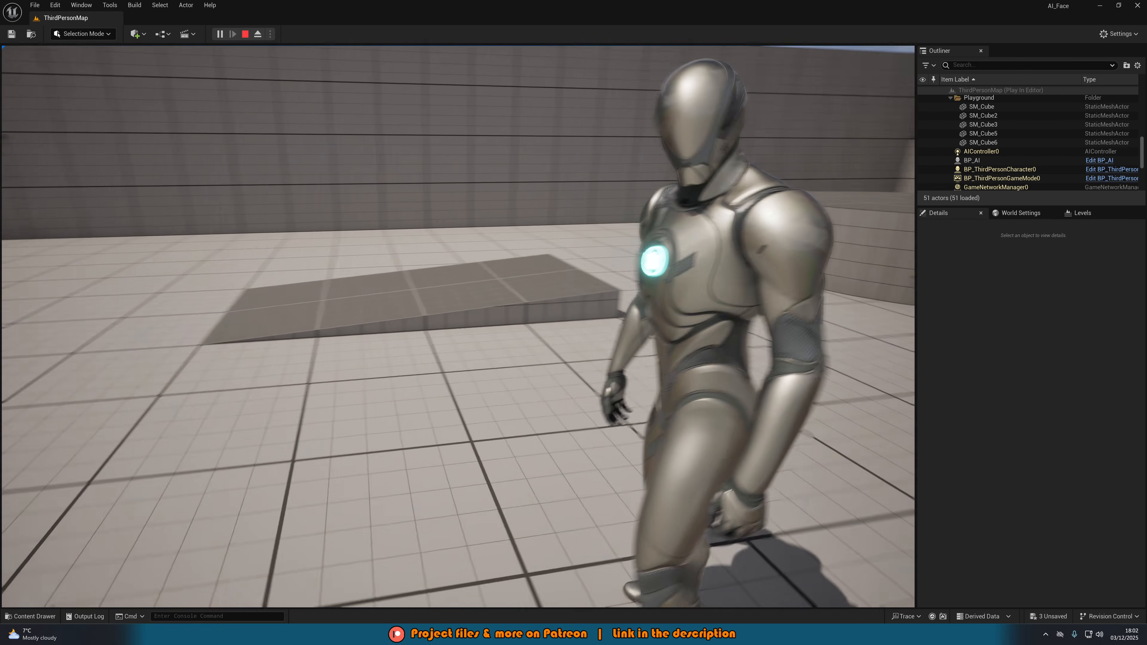
key("d")
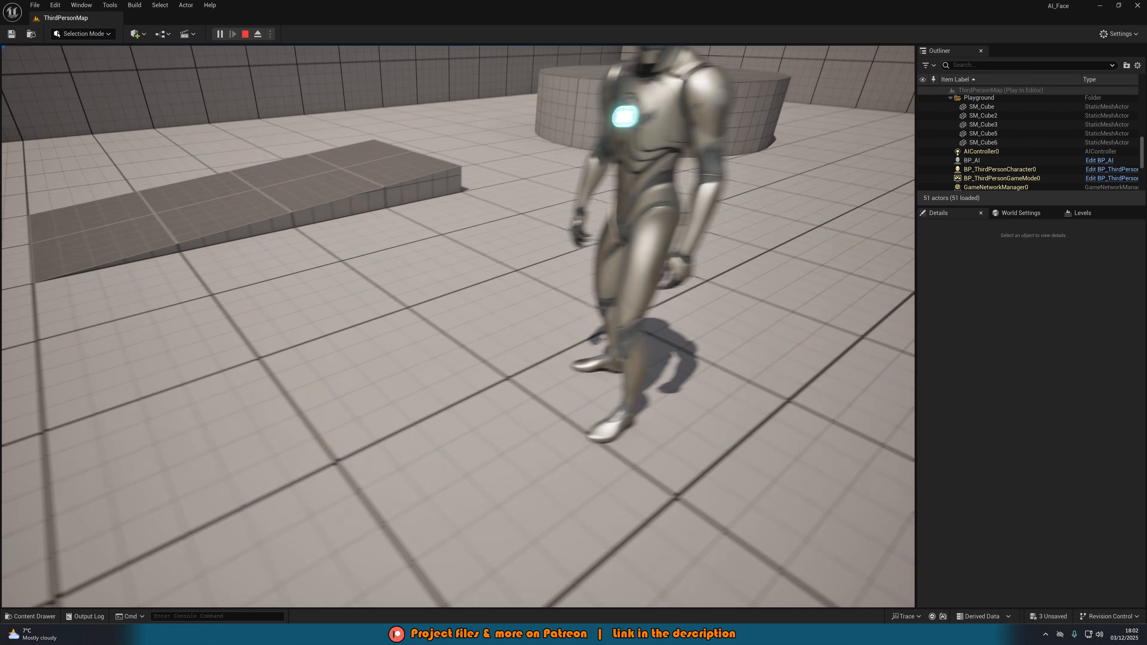
key("a")
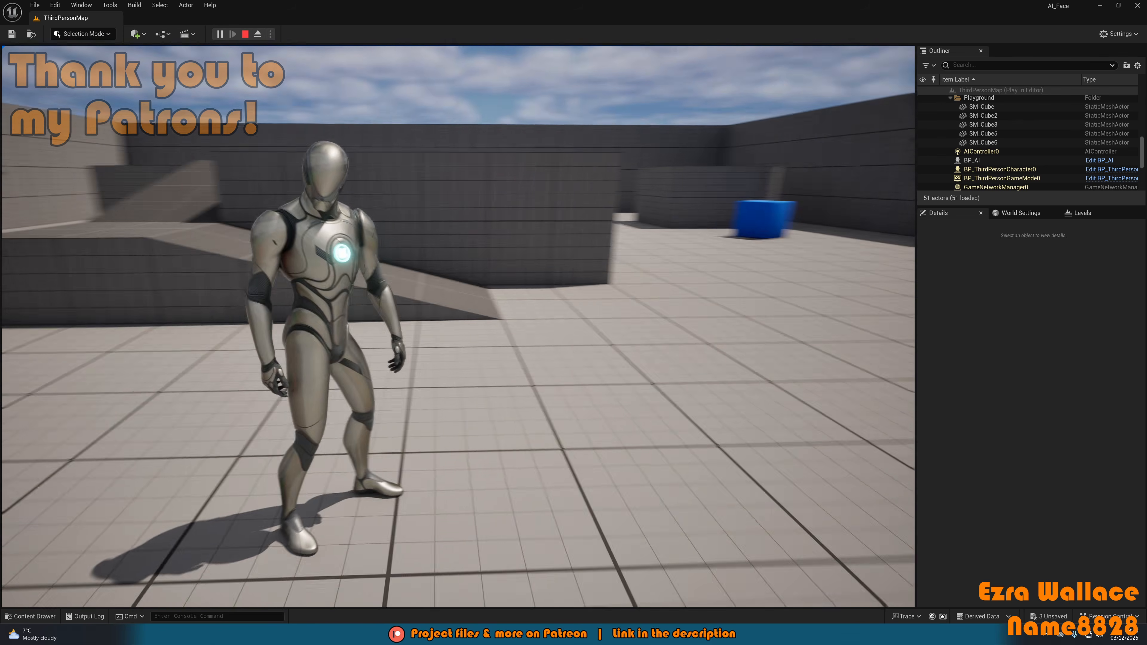
key("a")
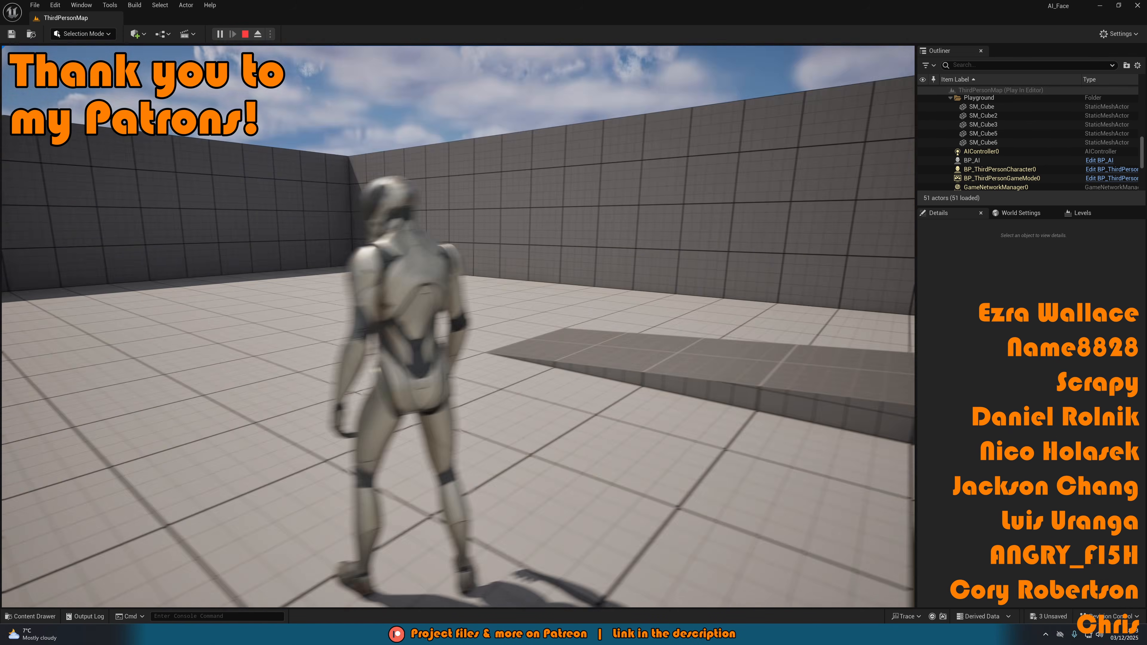
key("a")
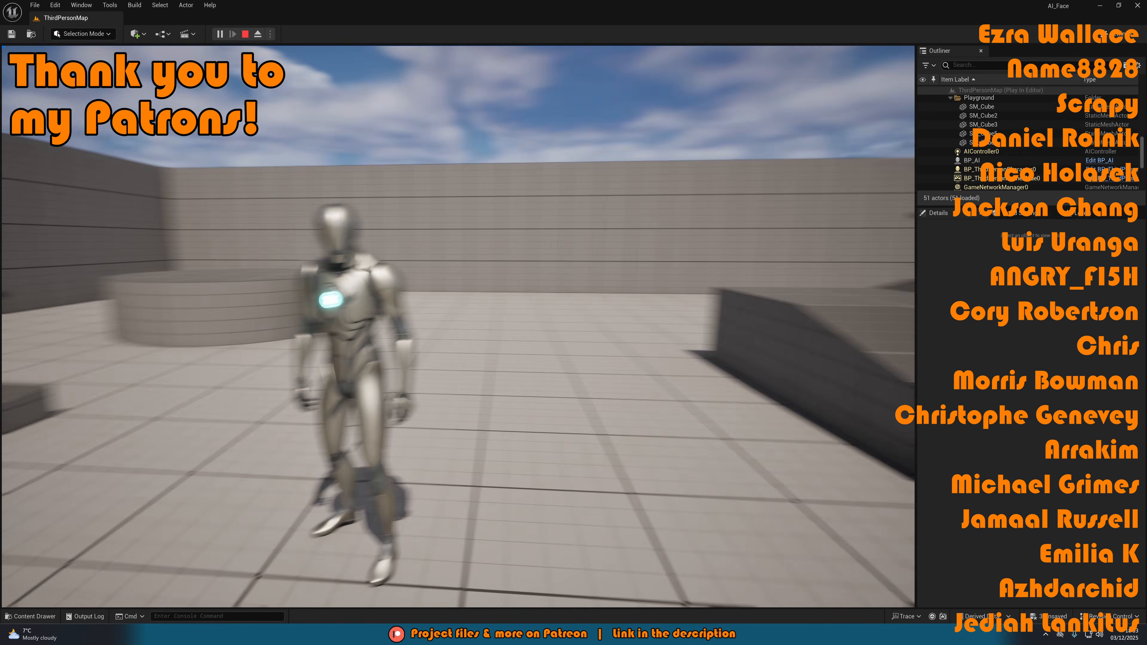
key("a")
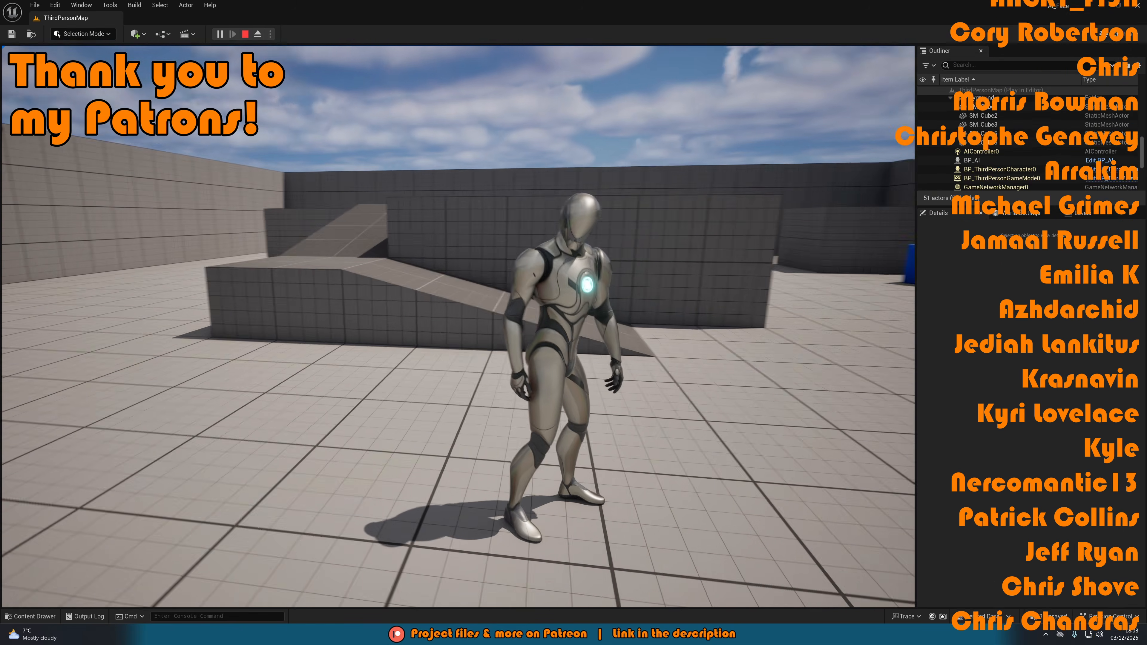
key("d")
key("a")
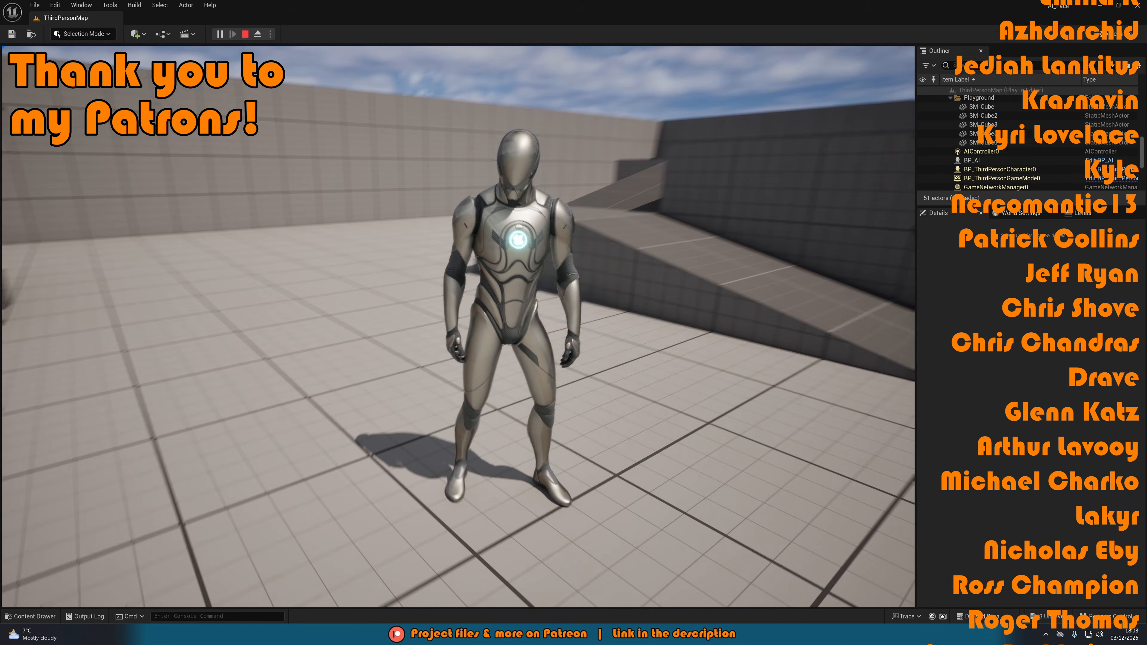
key("a")
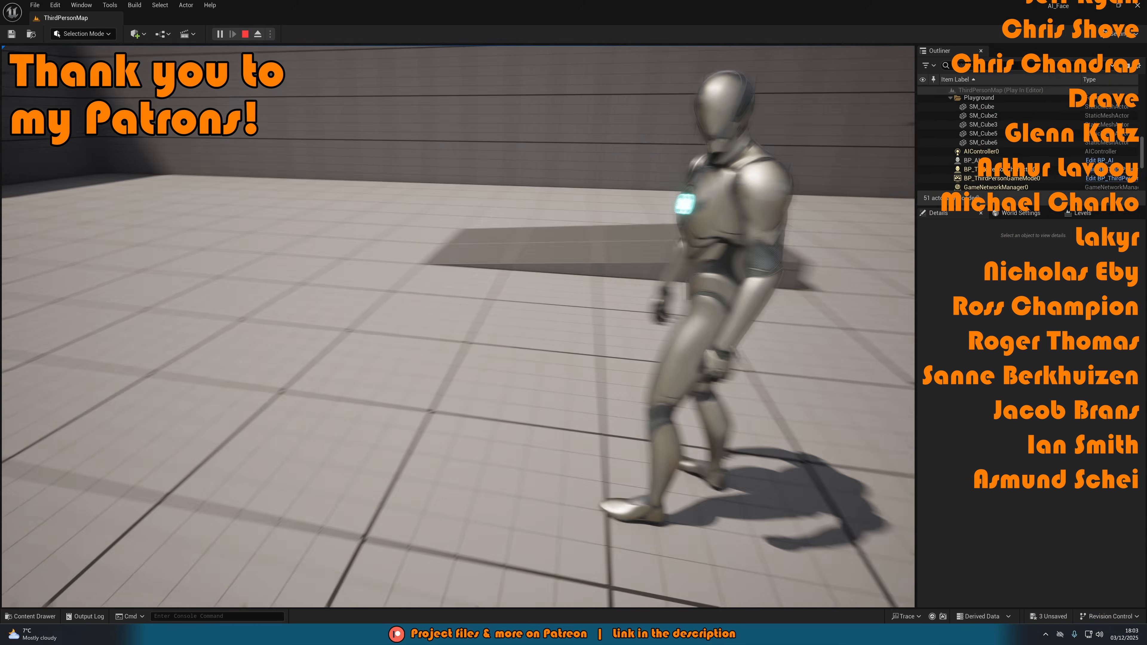
key("a")
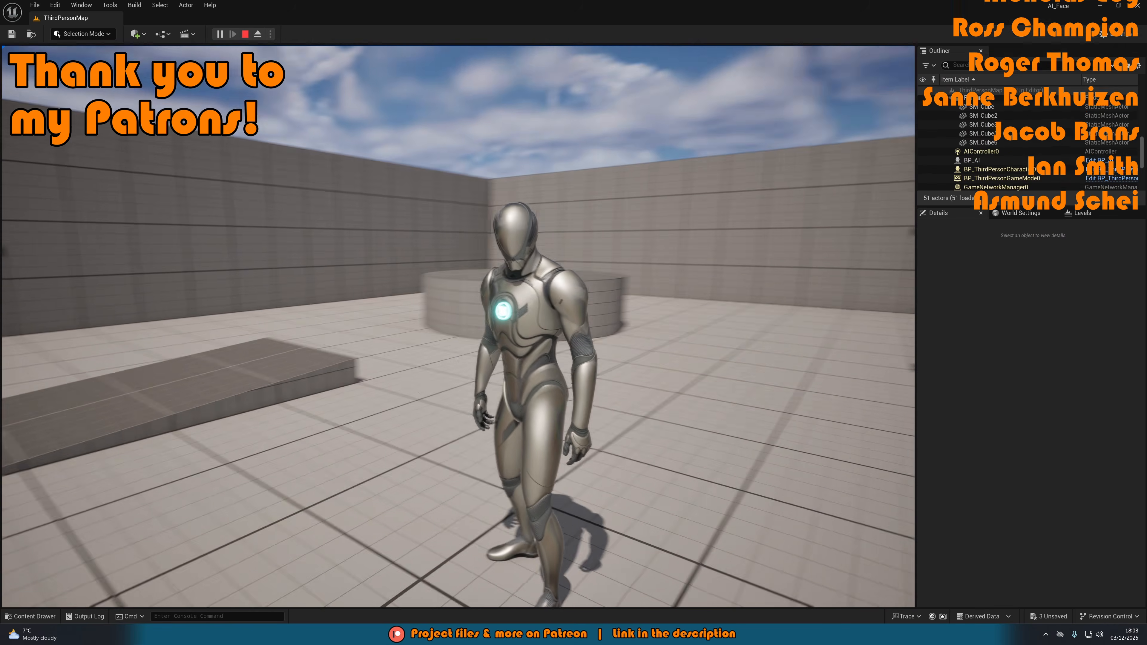